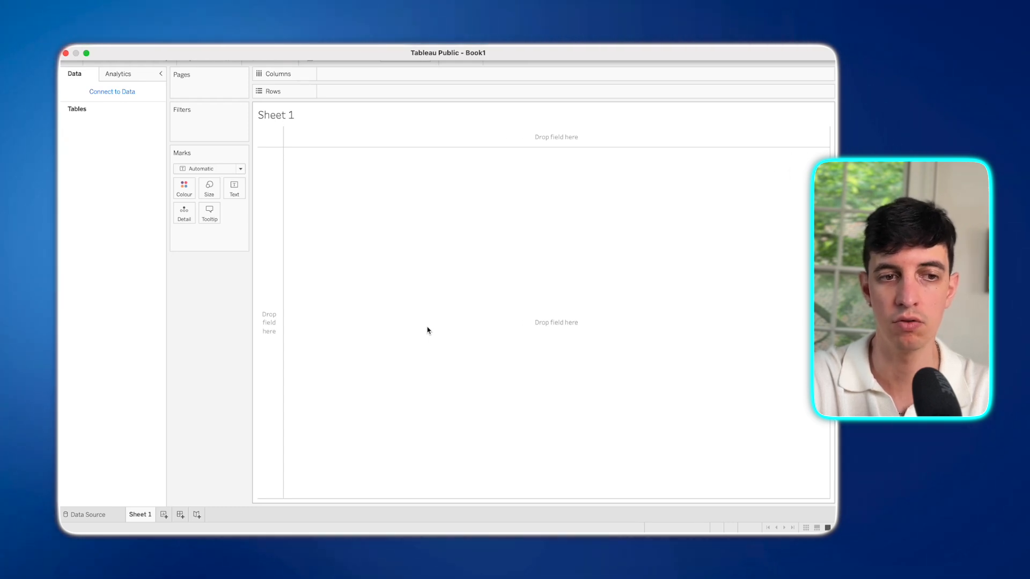
- Start a Google Drive data connection and sign in to Tableau with the first listed Google account
click(125, 95)
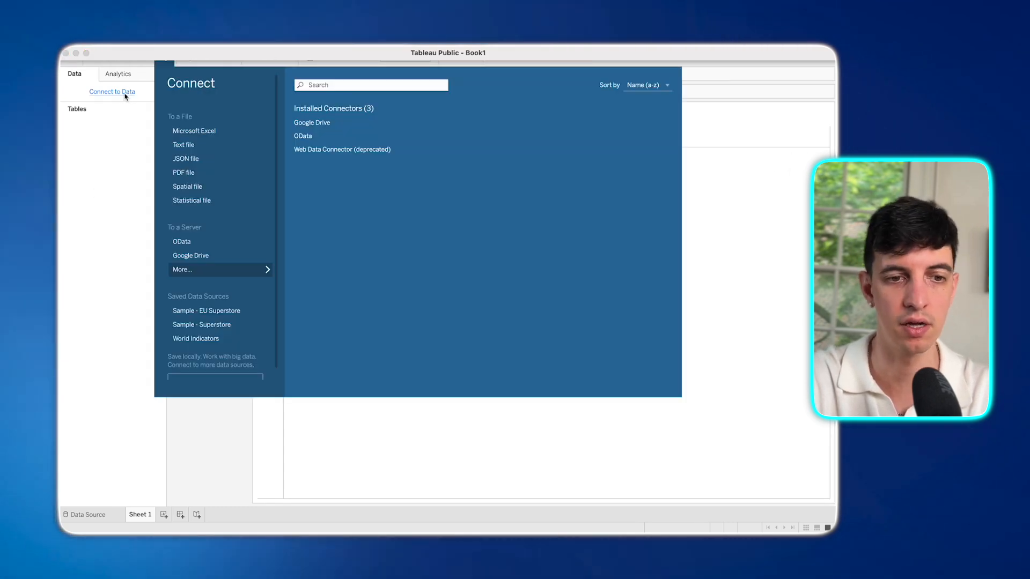
click(193, 256)
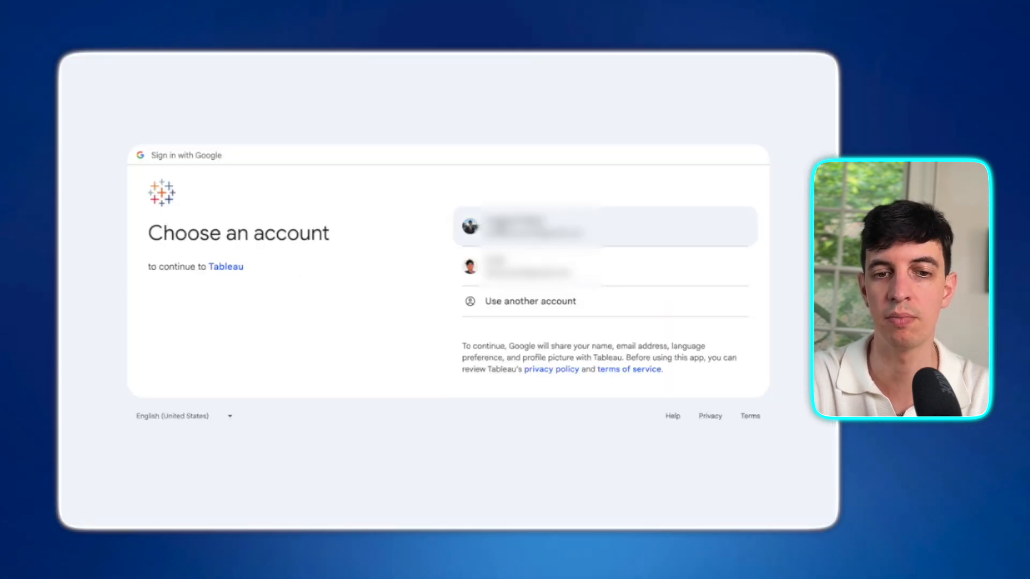
click(531, 227)
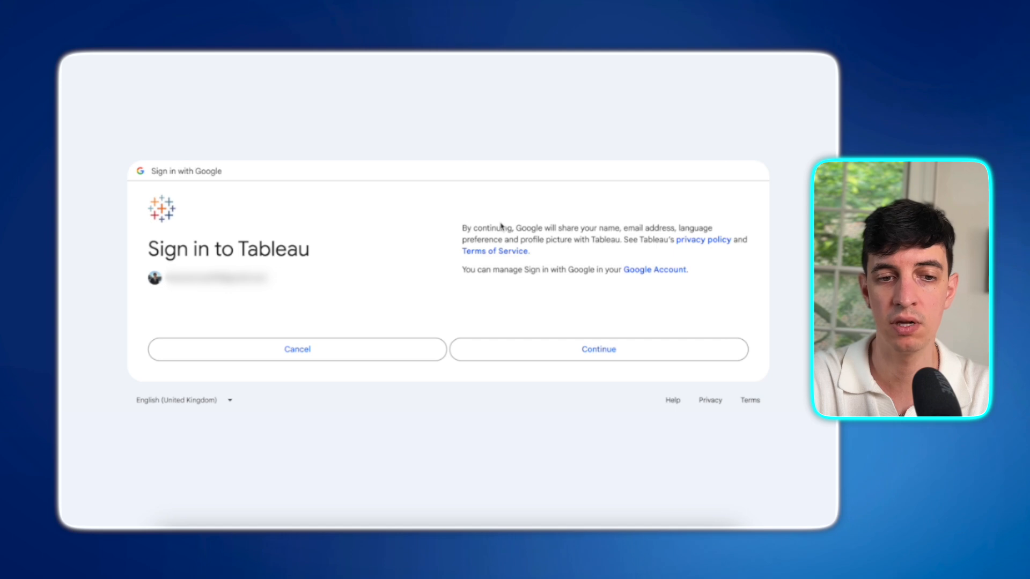
click(527, 348)
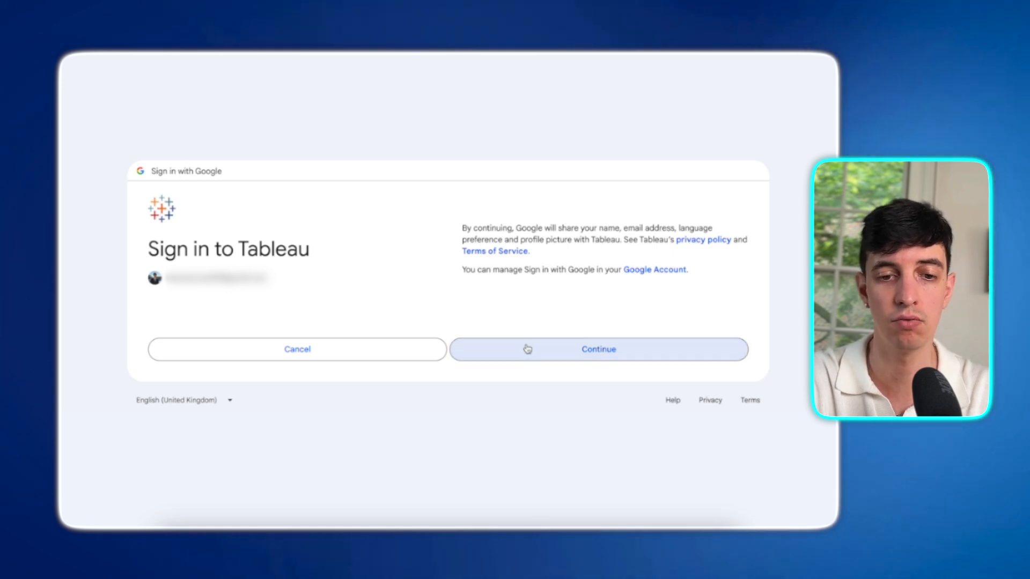
click(539, 376)
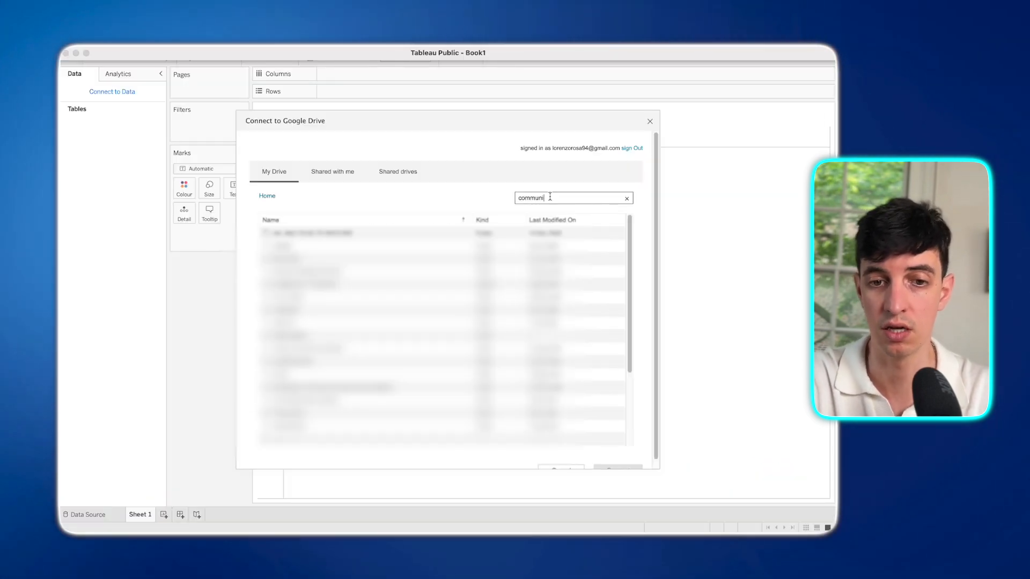
- Search Google Drive for "community" and connect to the COMMUNITY TRACKER spreadsheet
key(Return)
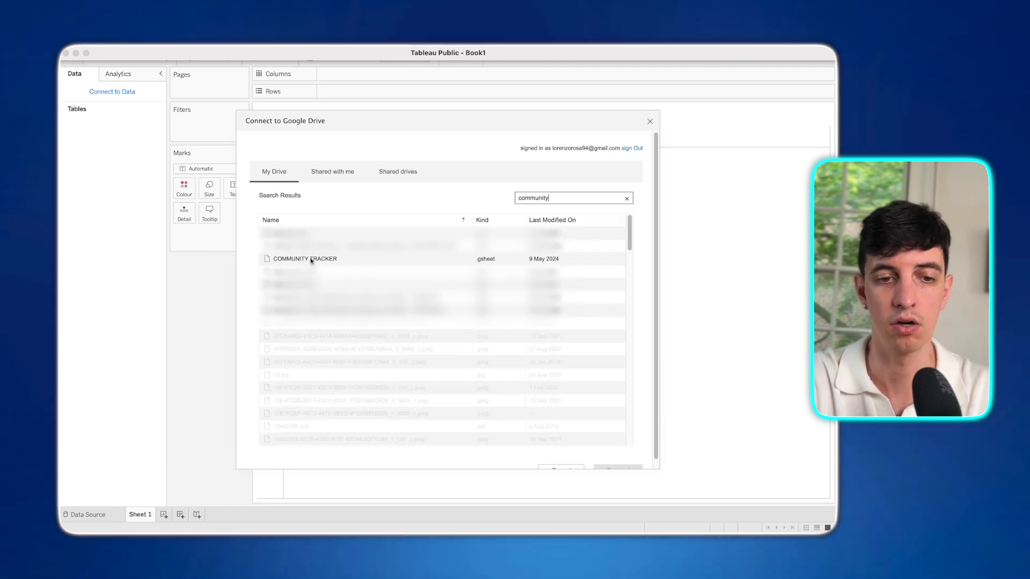
click(311, 261)
scroll(557, 408, down, 3)
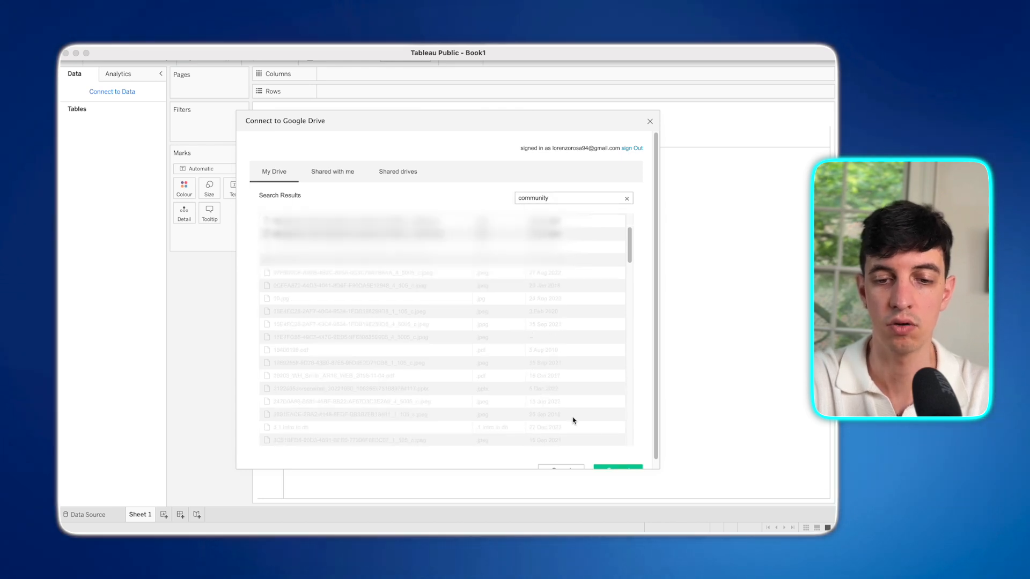
scroll(654, 426, down, 1)
click(613, 460)
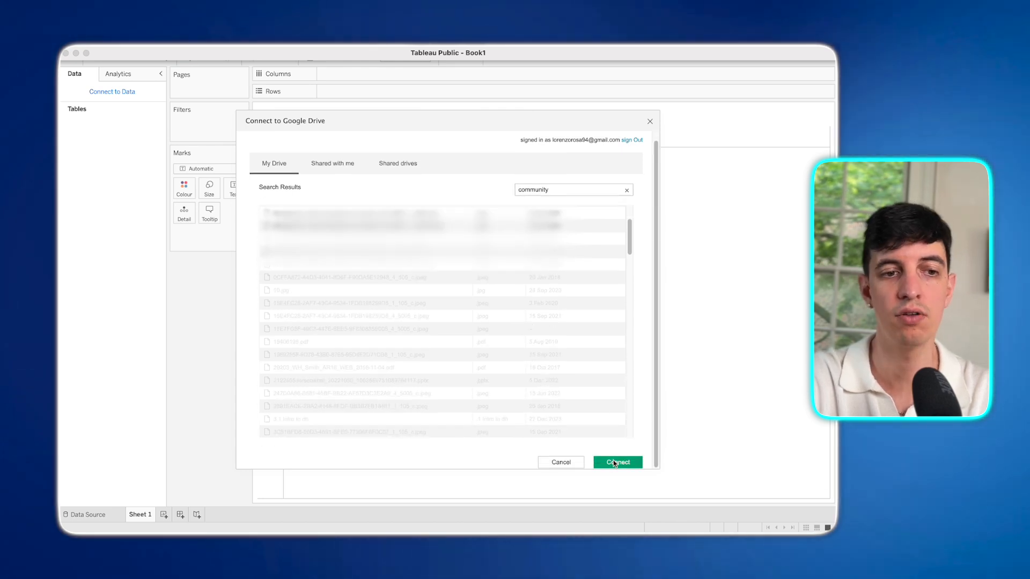
- Preview the data of the Followers Summary sheet across its date columns and close the preview
click(180, 203)
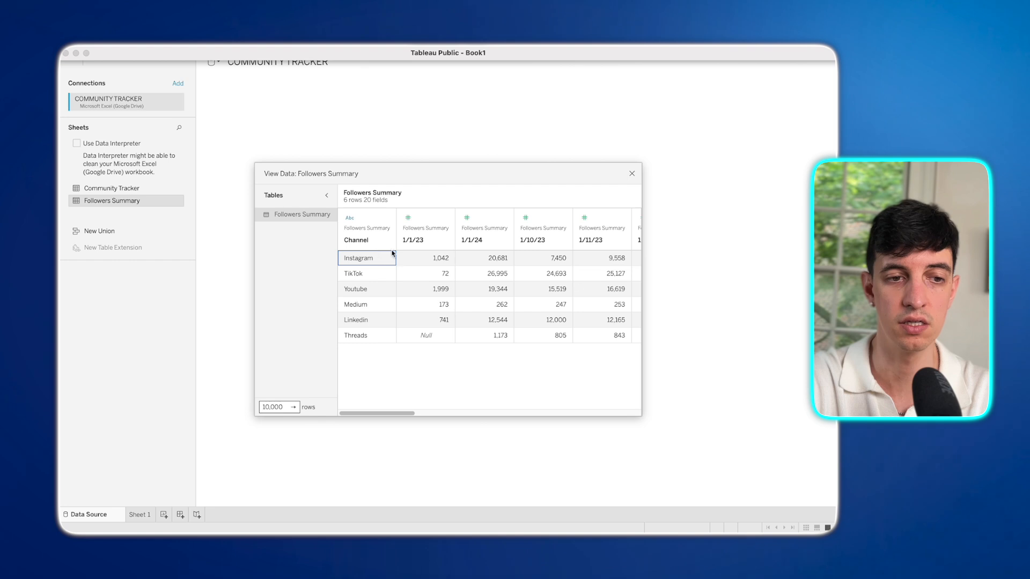
scroll(505, 287, right, 2)
scroll(506, 287, right, 2)
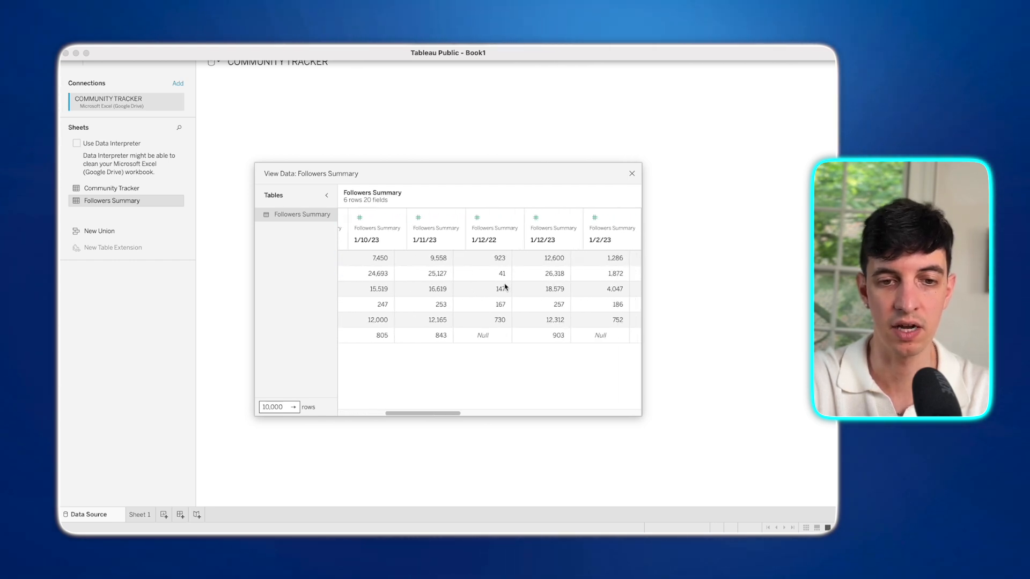
scroll(505, 287, left, 4)
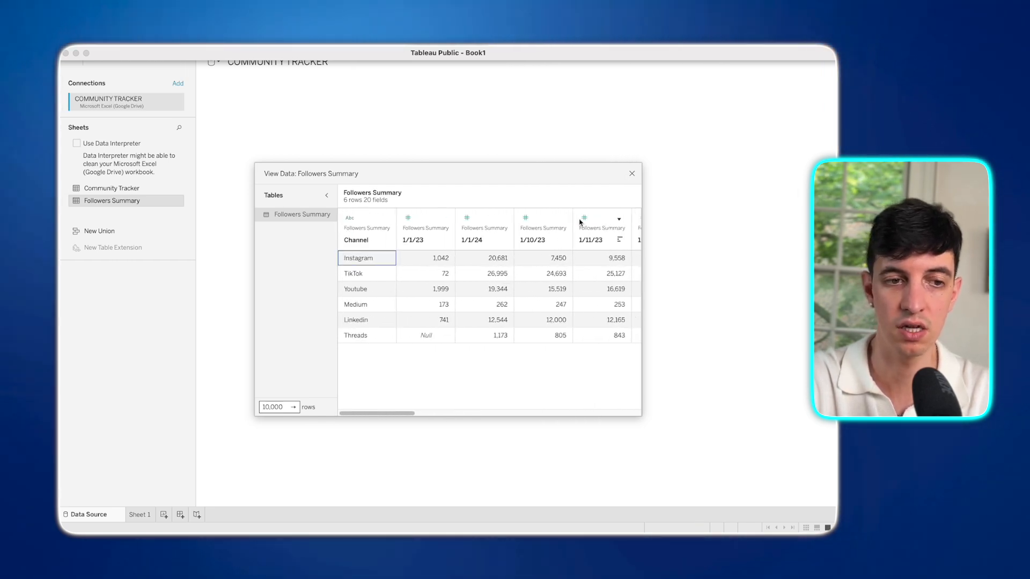
click(631, 174)
- Add the Followers Summary sheet to the data source canvas and look over its data grid
drag(104, 202, 261, 142)
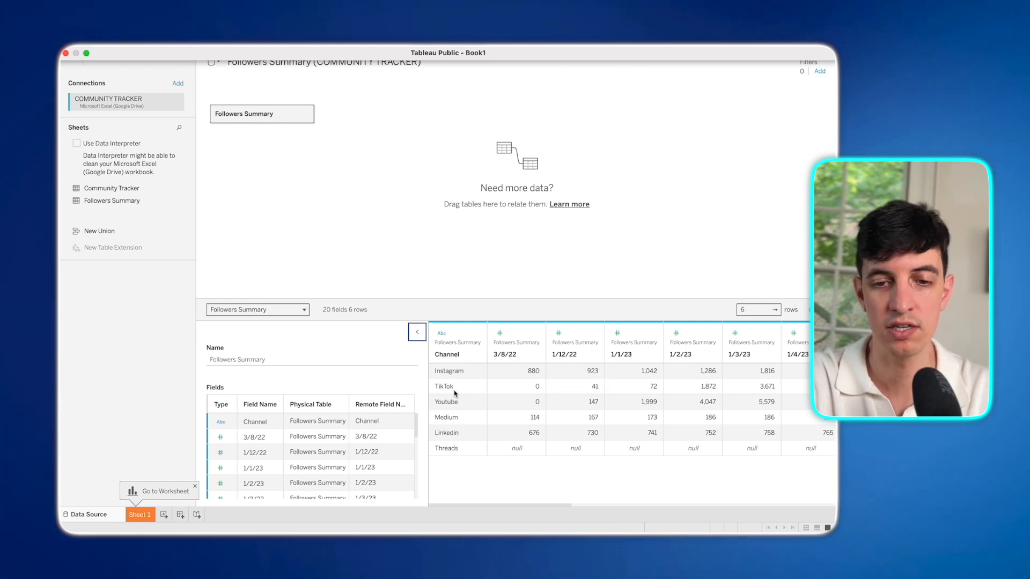
scroll(578, 372, right, 1)
mouse_move(554, 505)
mouse_down()
mouse_move(685, 504)
mouse_move(537, 513)
mouse_up()
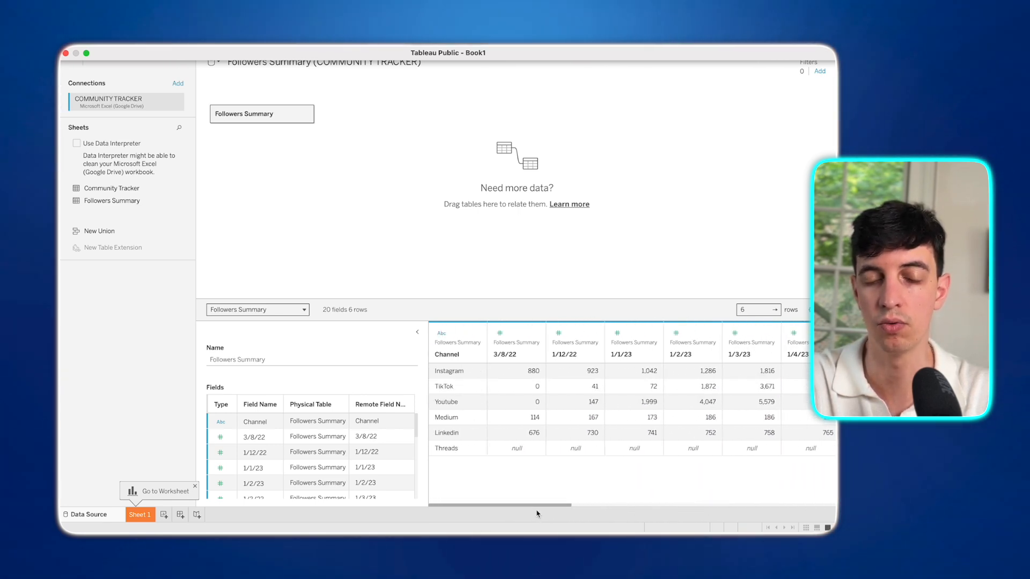
- Pivot all the date columns of Followers Summary, from 3/8/22 through 1/5/24, into rows
click(519, 357)
drag(554, 507, 823, 510)
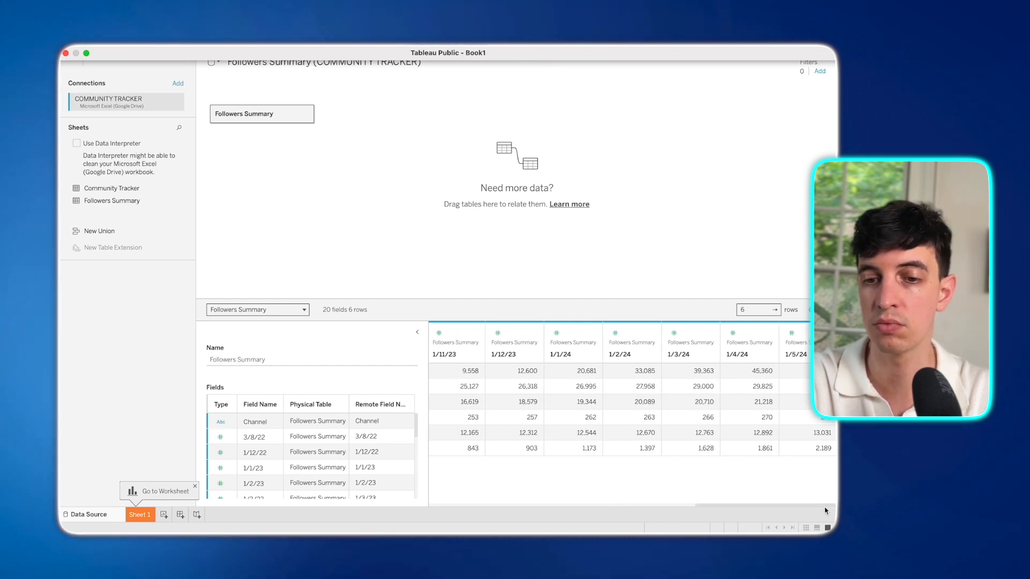
shift+click(794, 354)
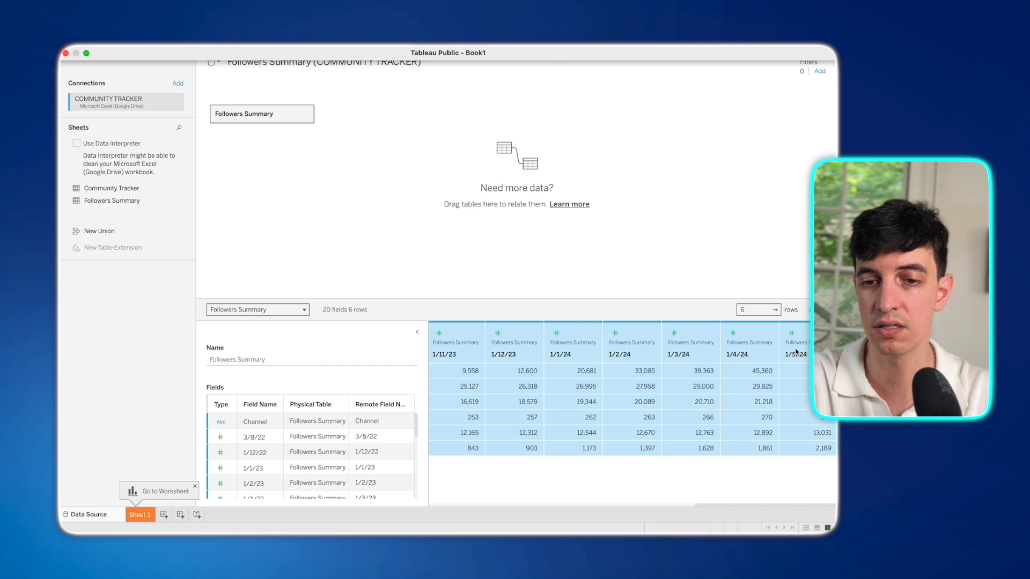
right_click(753, 353)
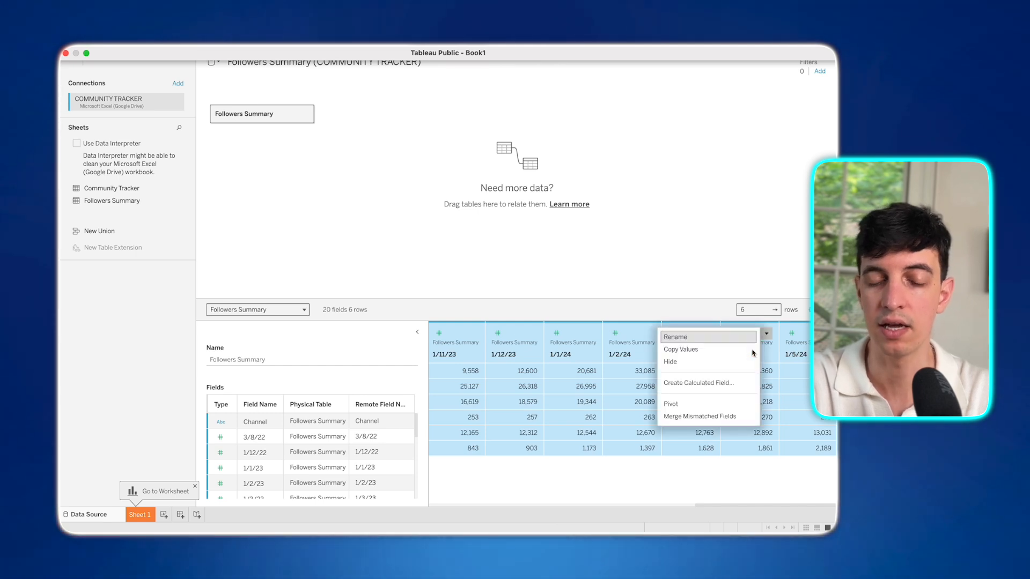
click(730, 407)
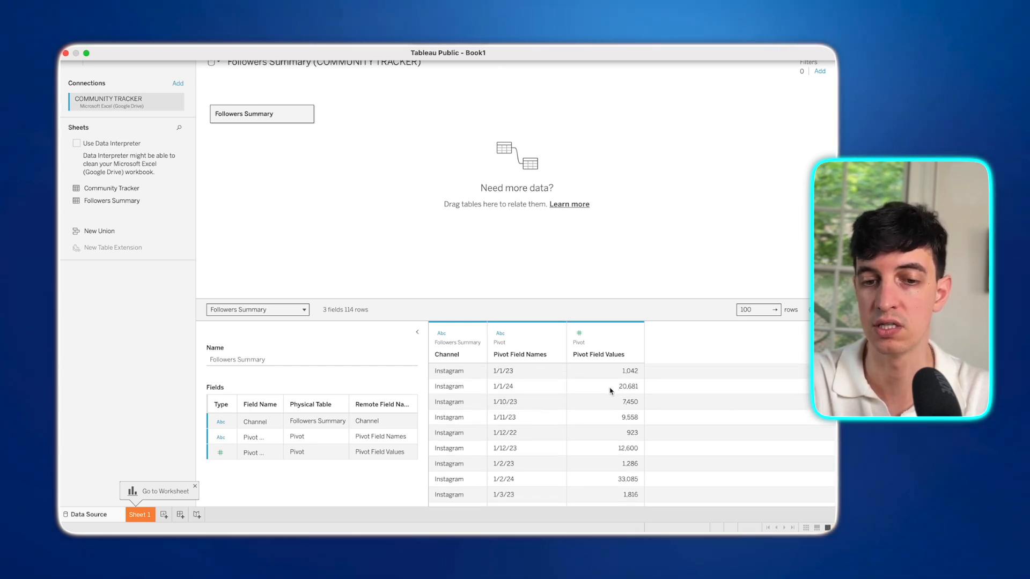
- Change the data type of the Pivot Field Names column to Date and rename the column as Date
click(512, 334)
click(553, 334)
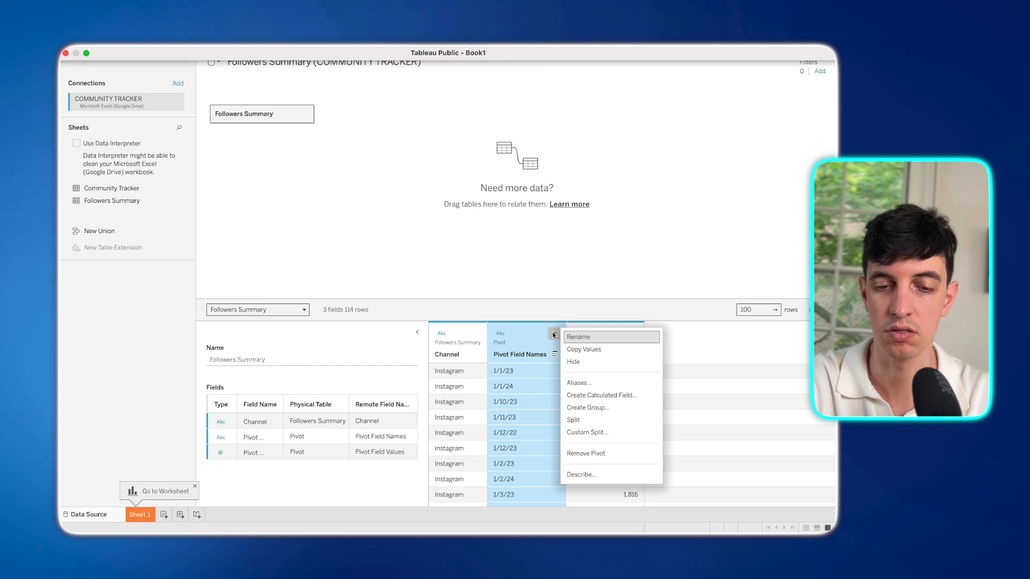
click(500, 333)
click(539, 374)
double_click(513, 354)
text(Date)
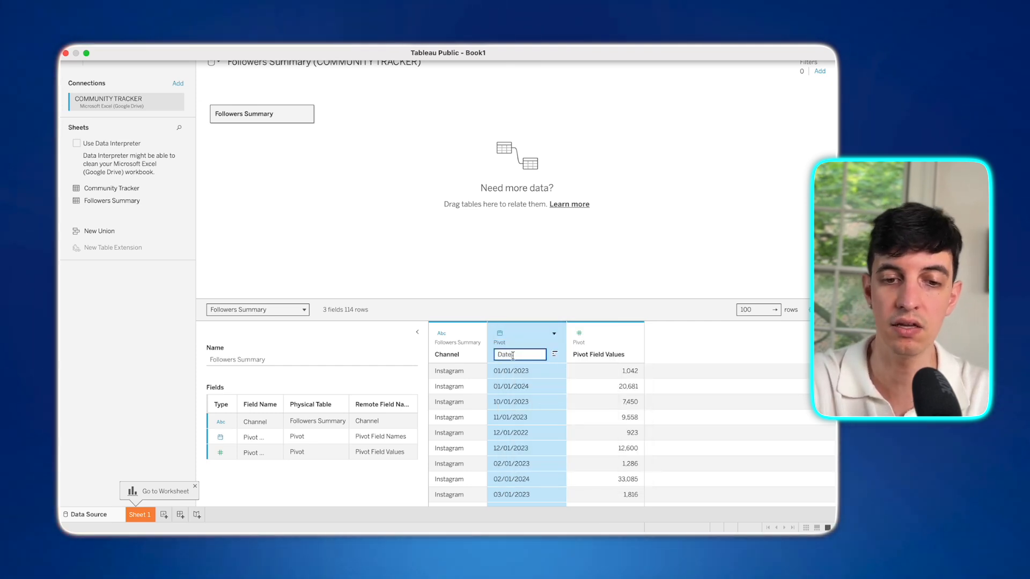
key(Return)
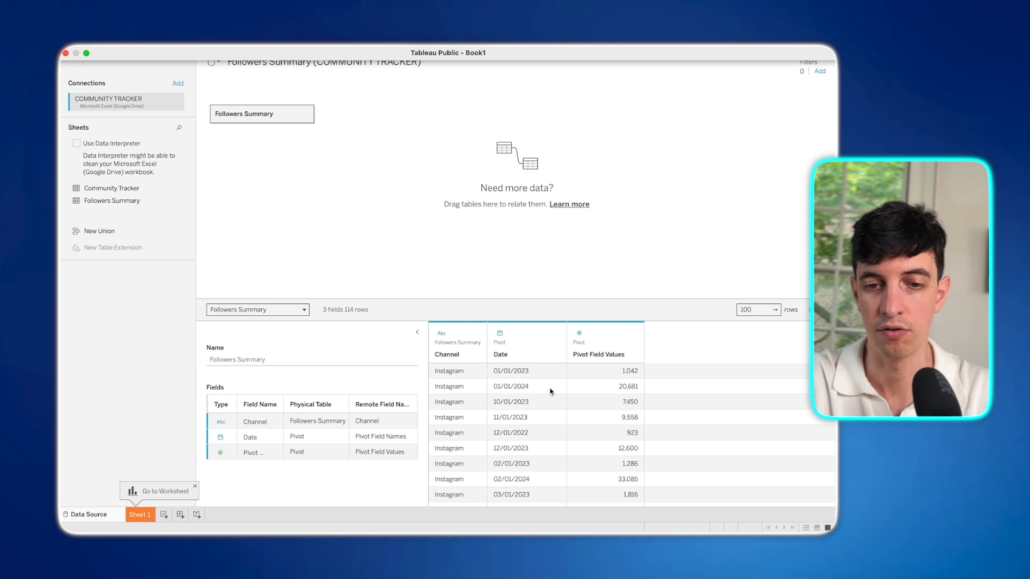
- Rename the Pivot Field Values column as Count
double_click(583, 354)
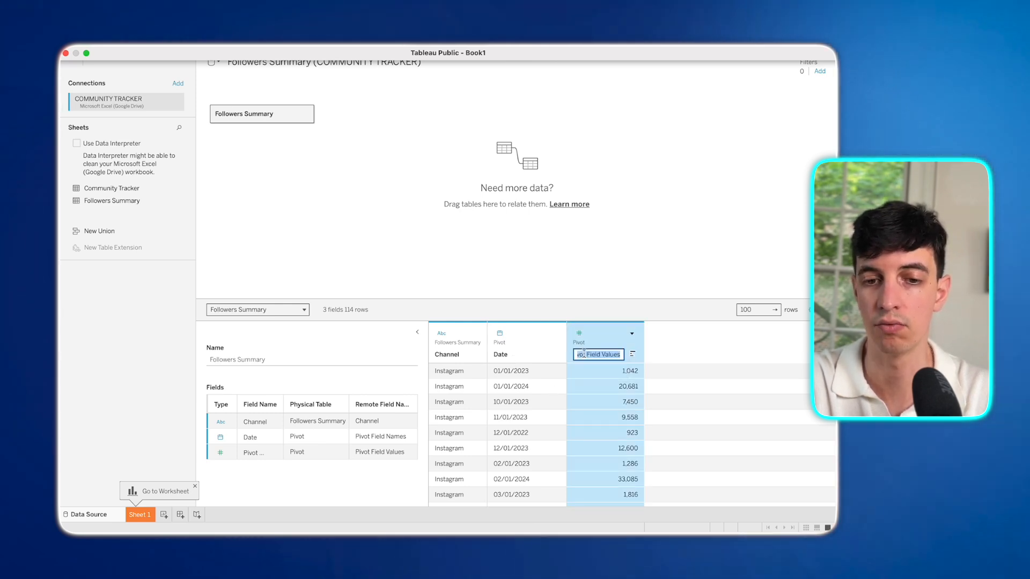
text(Count)
key(Return)
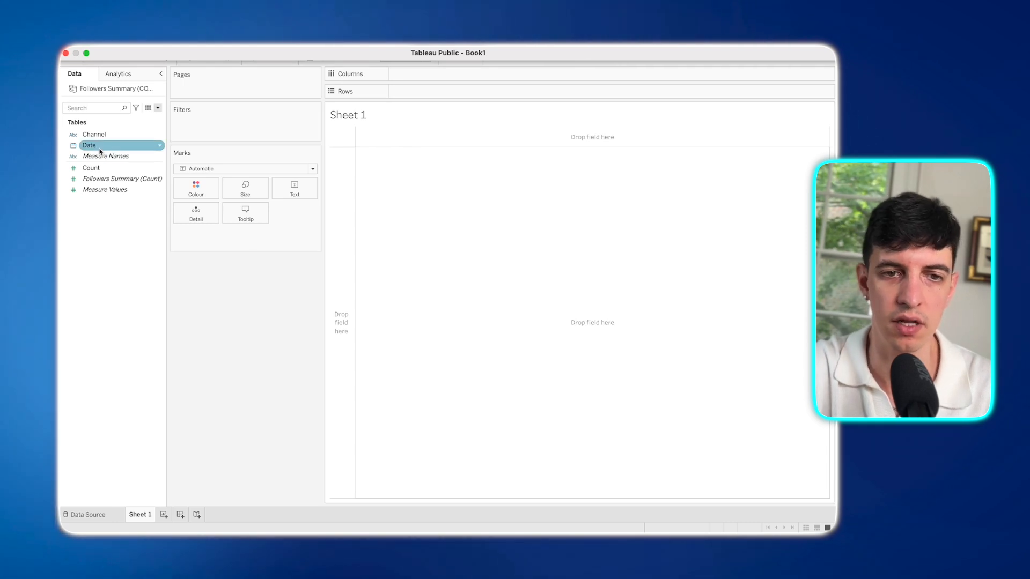
- Place the Date field on Rows in Sheet 1 as a discrete exact date
drag(94, 145, 420, 94)
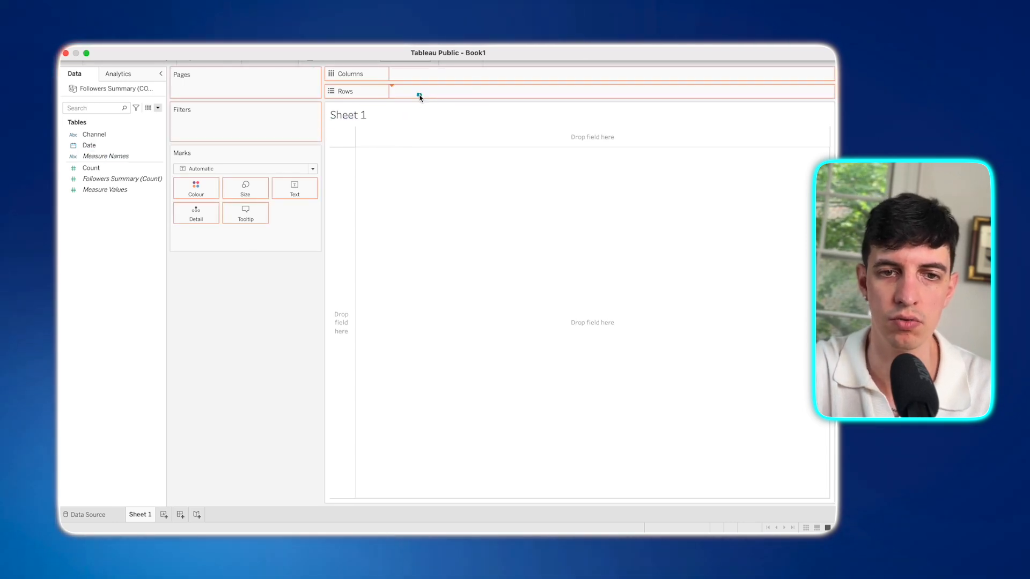
click(457, 91)
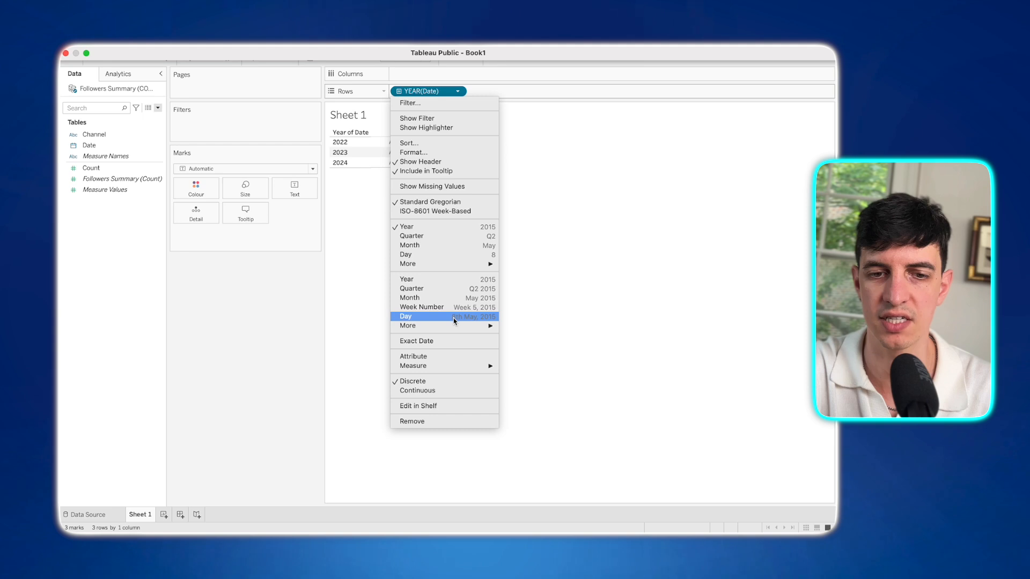
click(439, 342)
click(457, 91)
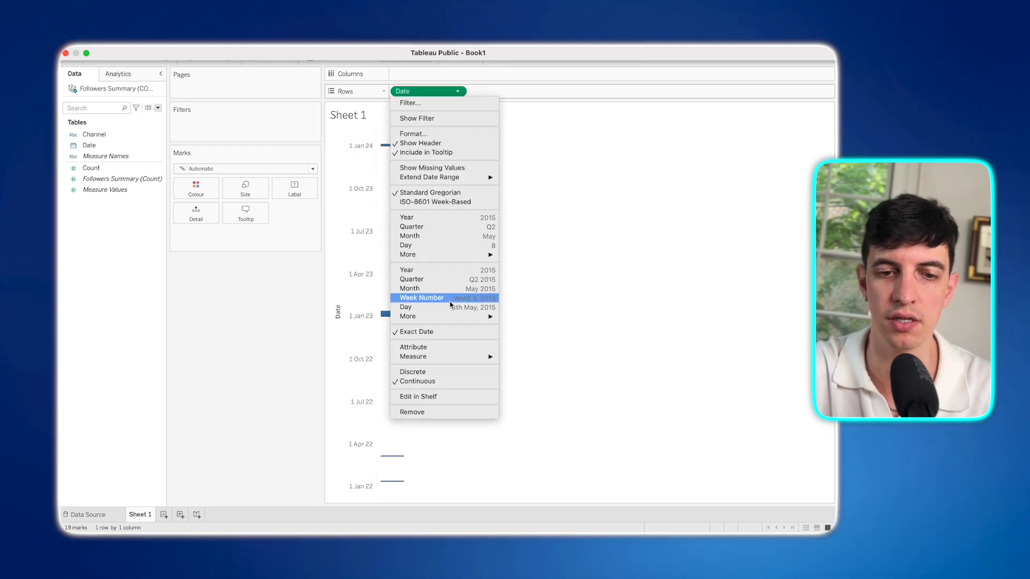
click(438, 372)
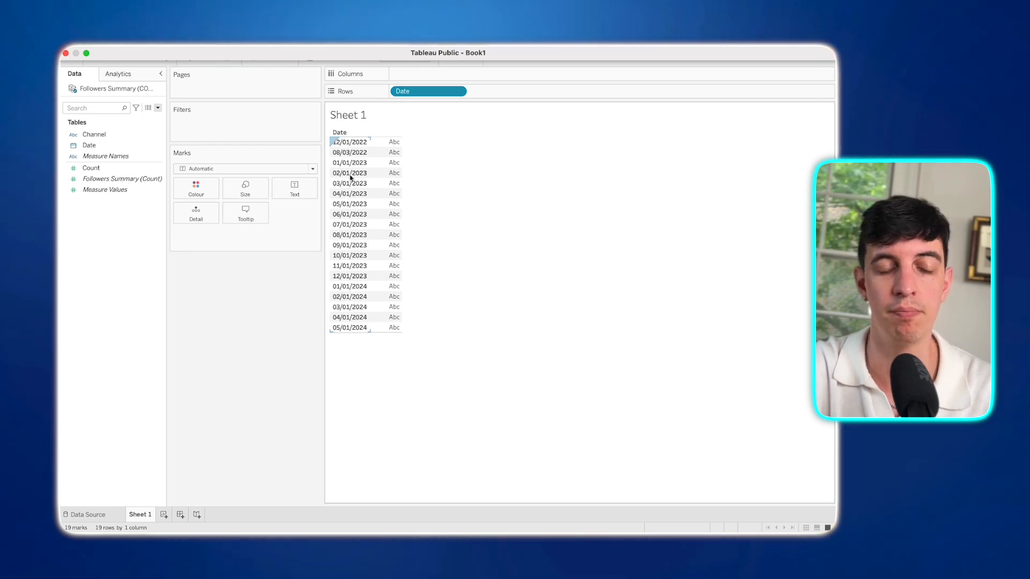
- Rename the Date field in the data source as "Date (raw)"
right_click(92, 148)
click(126, 186)
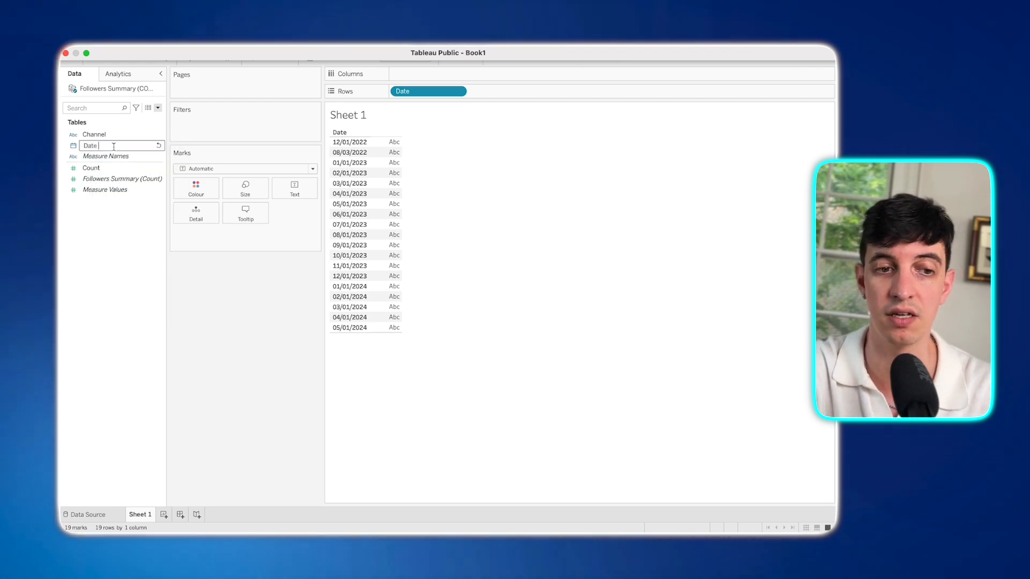
text((raw)
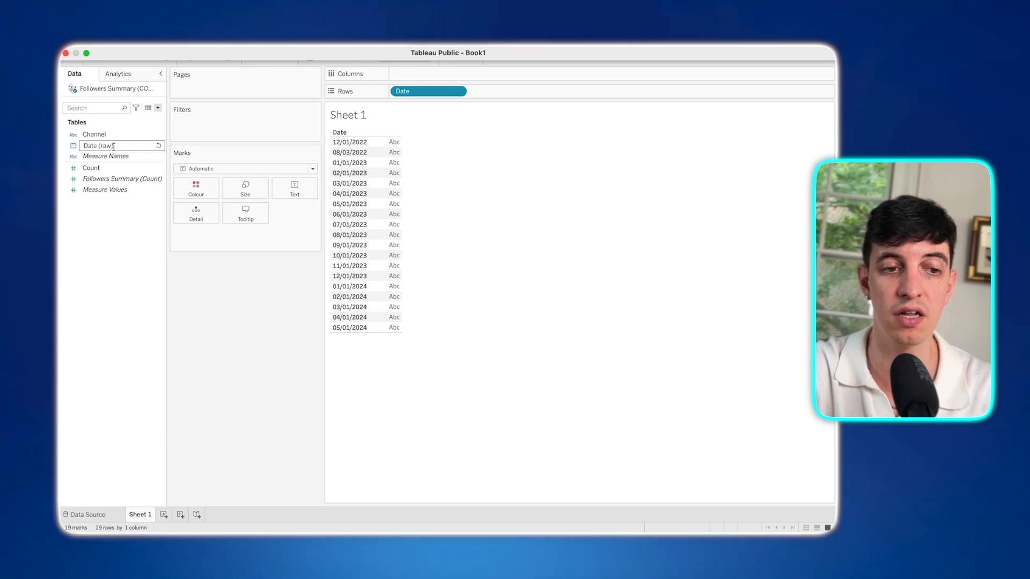
- Create a calculated field named Date with the formula DATE(DATEPARSE('YYYY-dd-MM', STR([Date (raw)])))
click(157, 109)
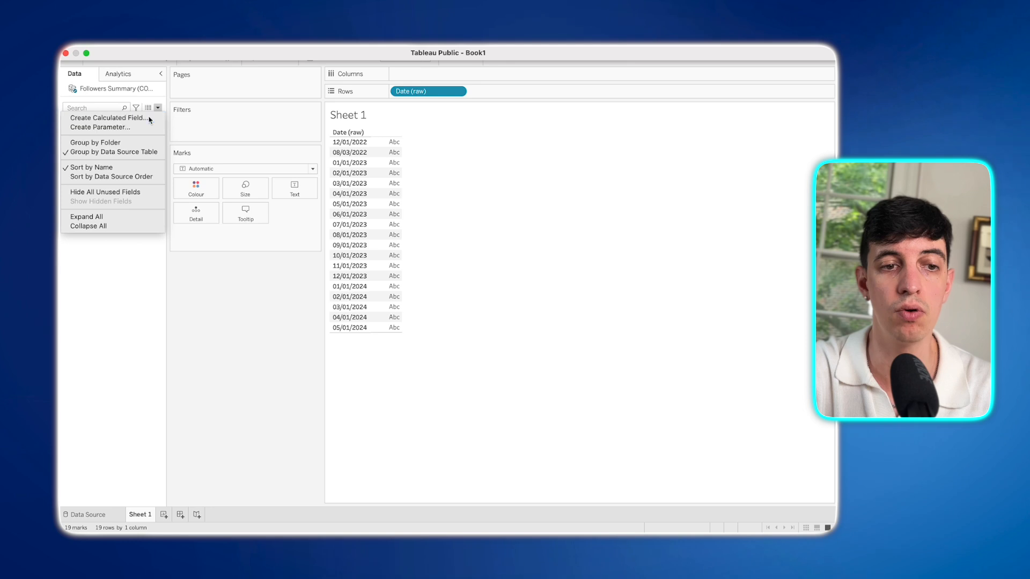
click(149, 118)
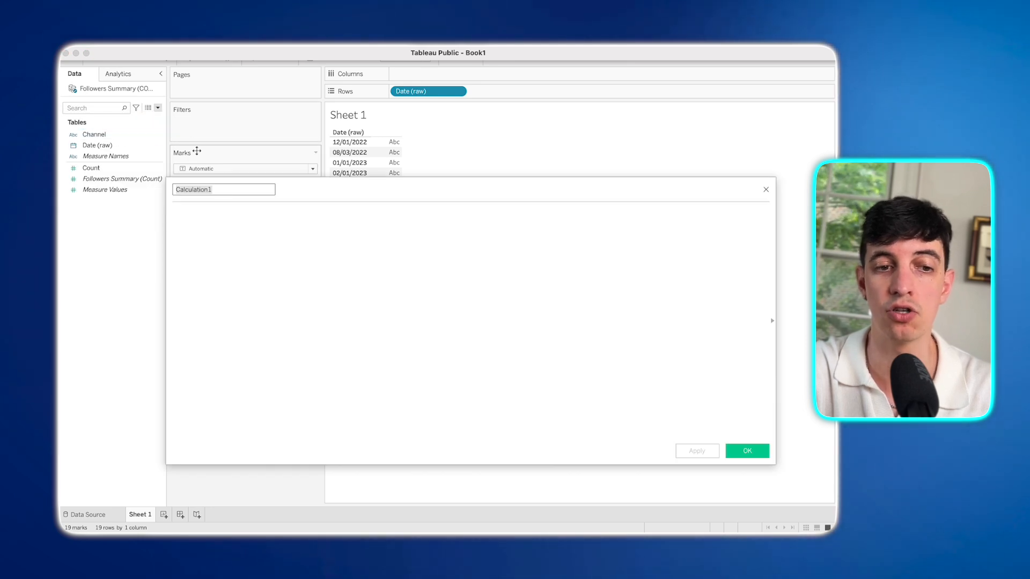
text(Date)
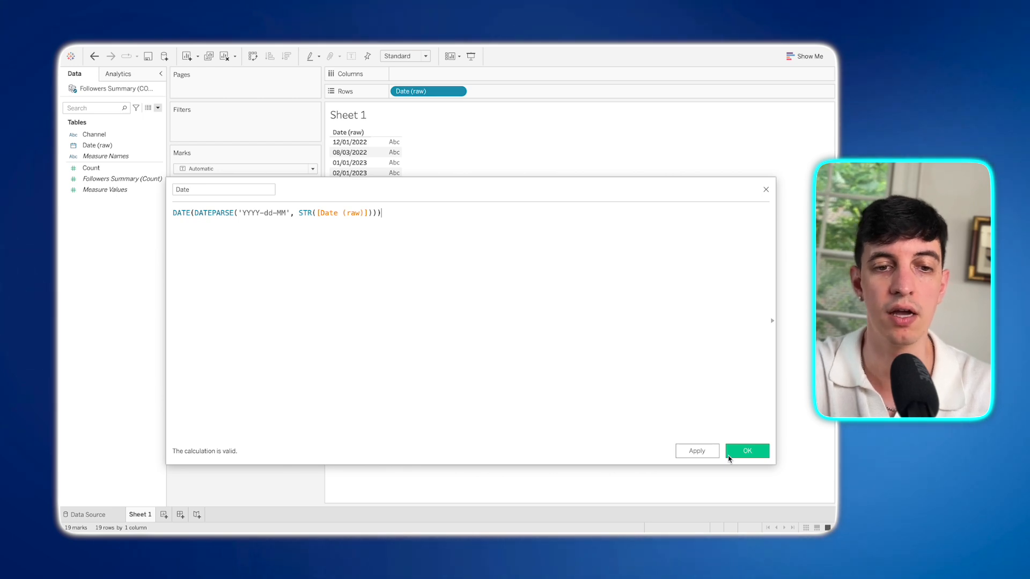
click(746, 451)
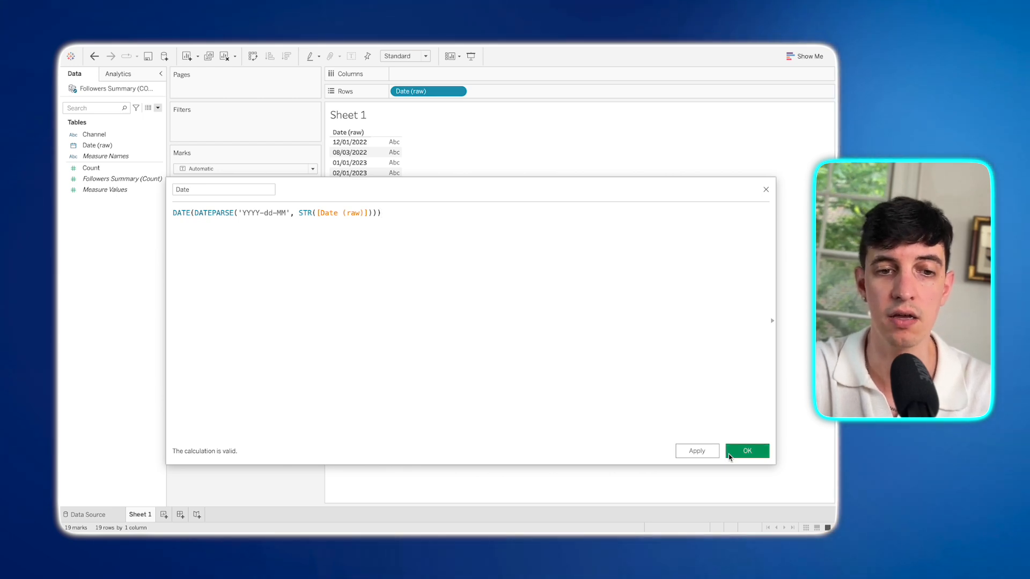
- Place the calculated Date field on Rows beside Date (raw) as a discrete exact date to compare the two
drag(91, 149, 480, 95)
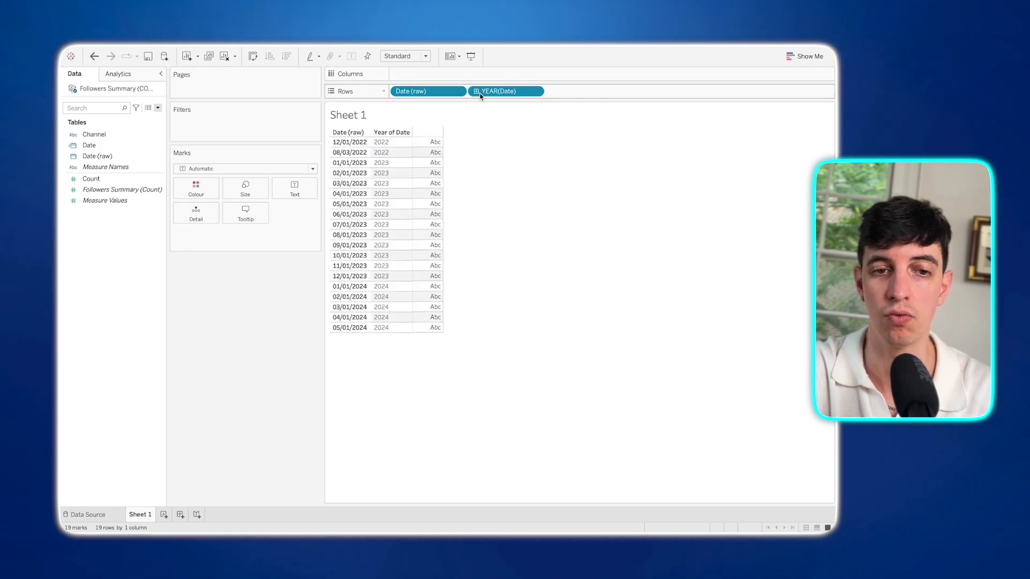
click(535, 92)
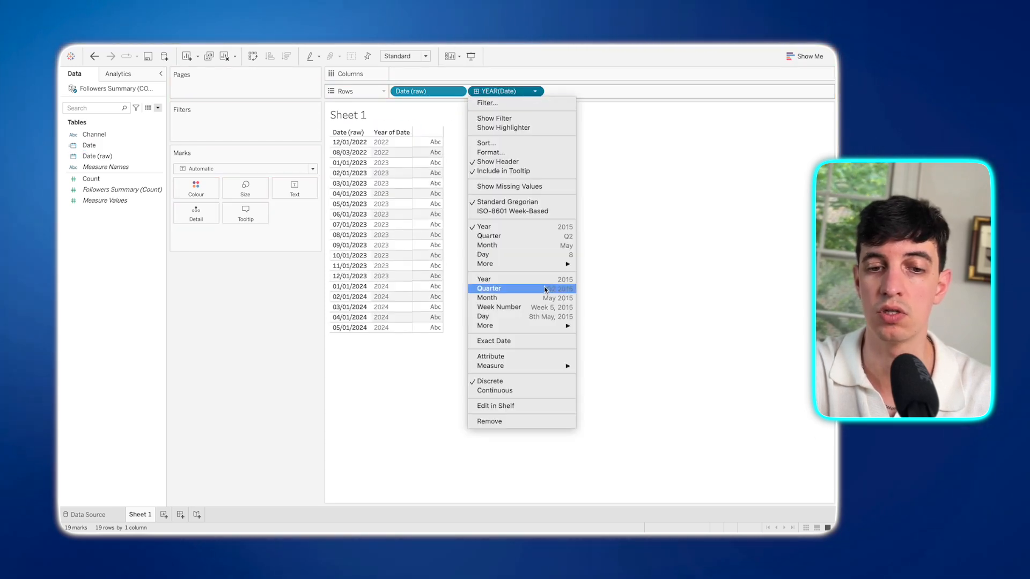
click(534, 342)
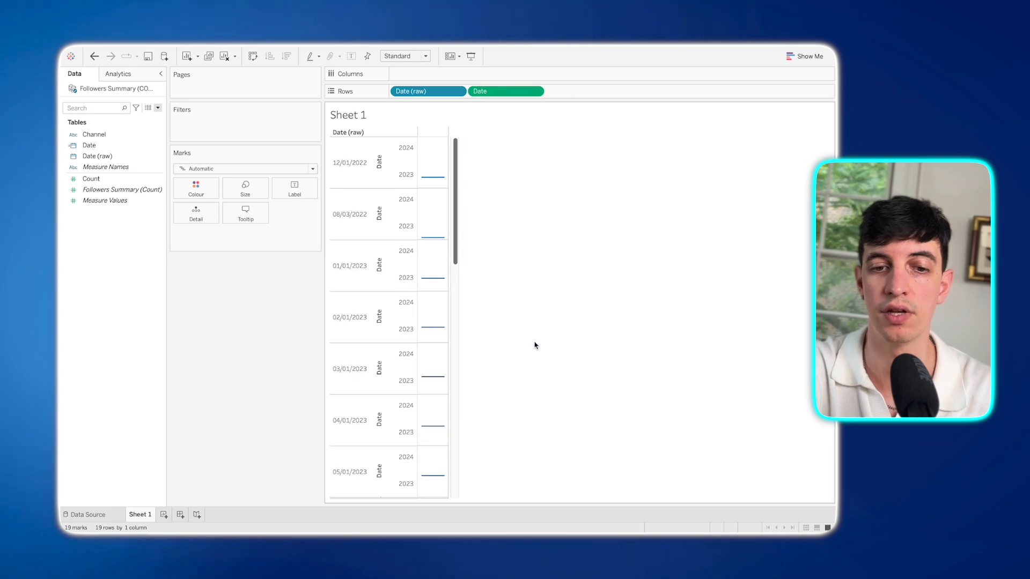
click(534, 91)
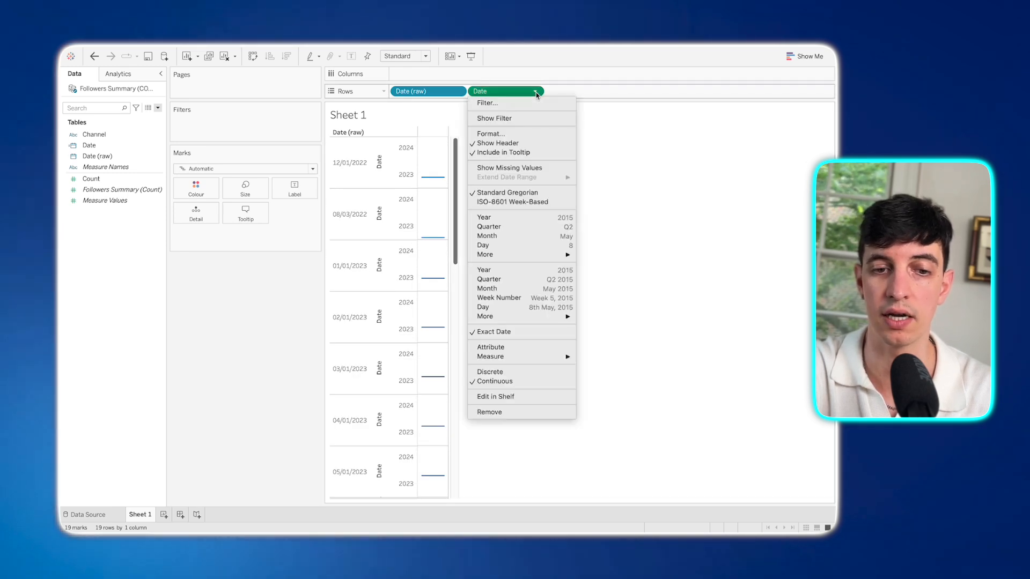
click(521, 371)
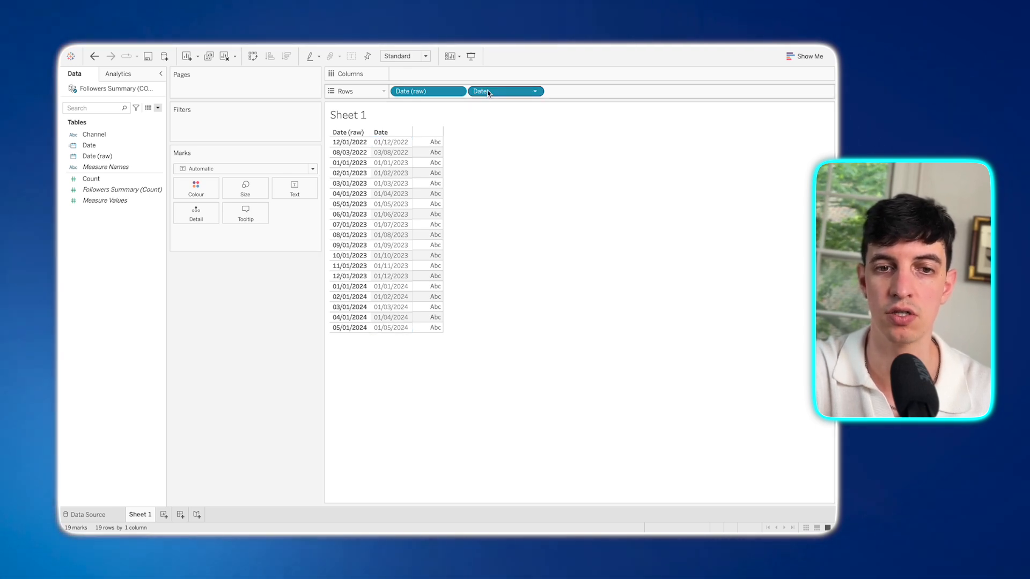
- Remove both date fields from Rows and rename Sheet 1 as Tot KPI
drag(488, 100, 497, 121)
drag(424, 92, 433, 115)
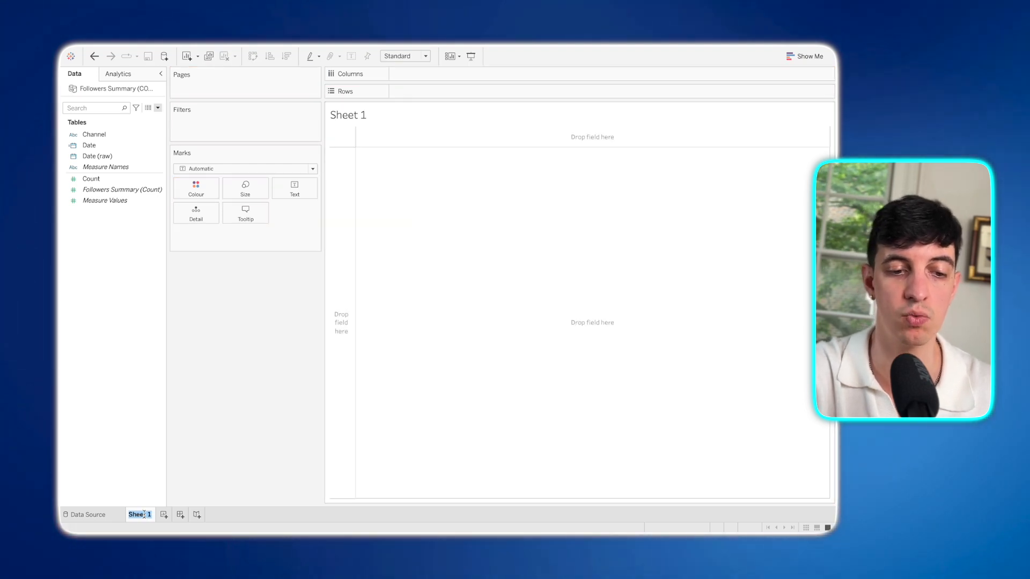
text(Tot K)
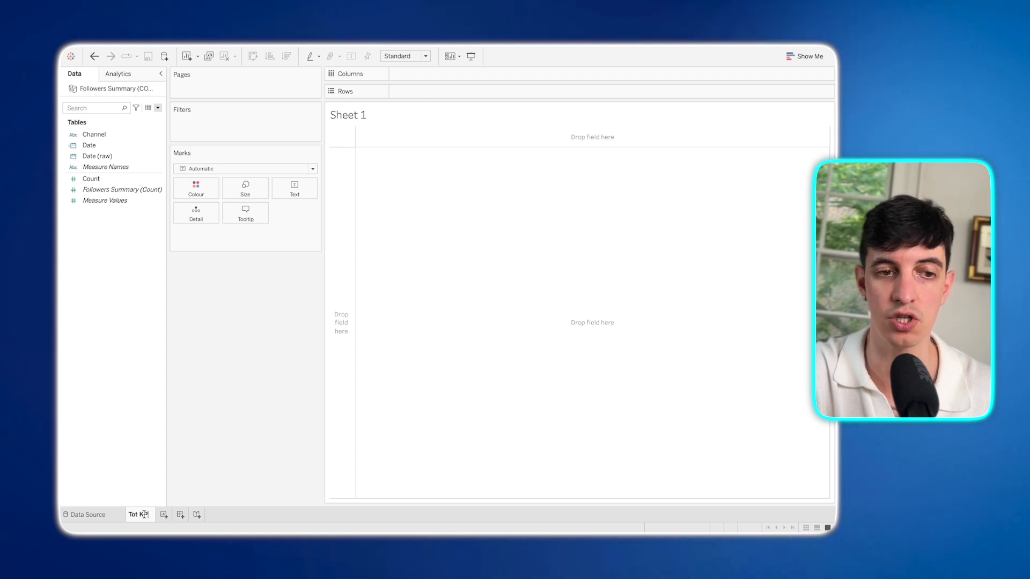
text(PI)
key(Return)
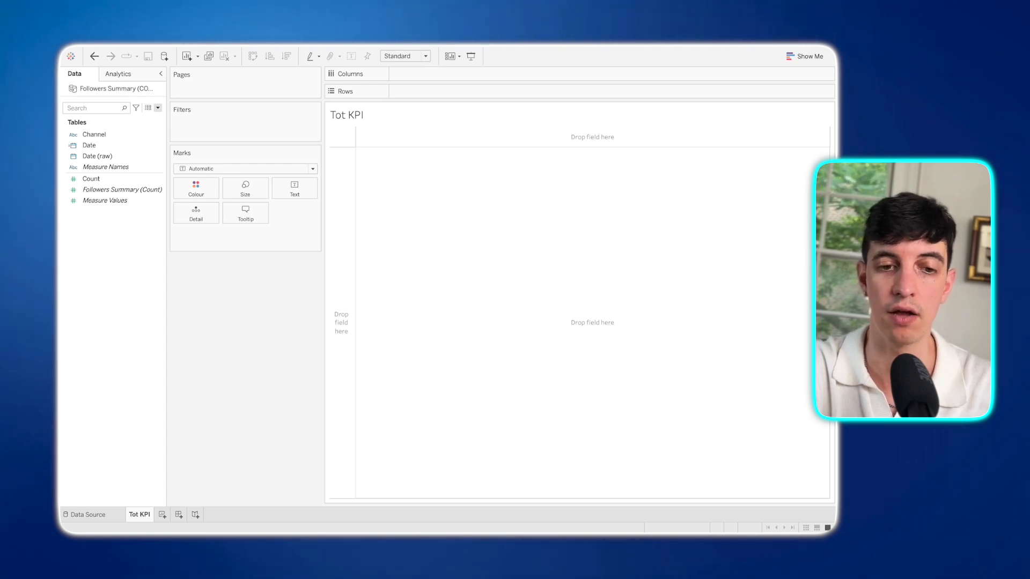
- Create a calculated field named Total Followers Current Month with the formula {FIXED [Channel], DATETRUNC('month', [Date]): SUM(IF DATEDIFF('month', [Date], TODAY()) = 0 THEN [Count] END)}
click(157, 109)
click(146, 120)
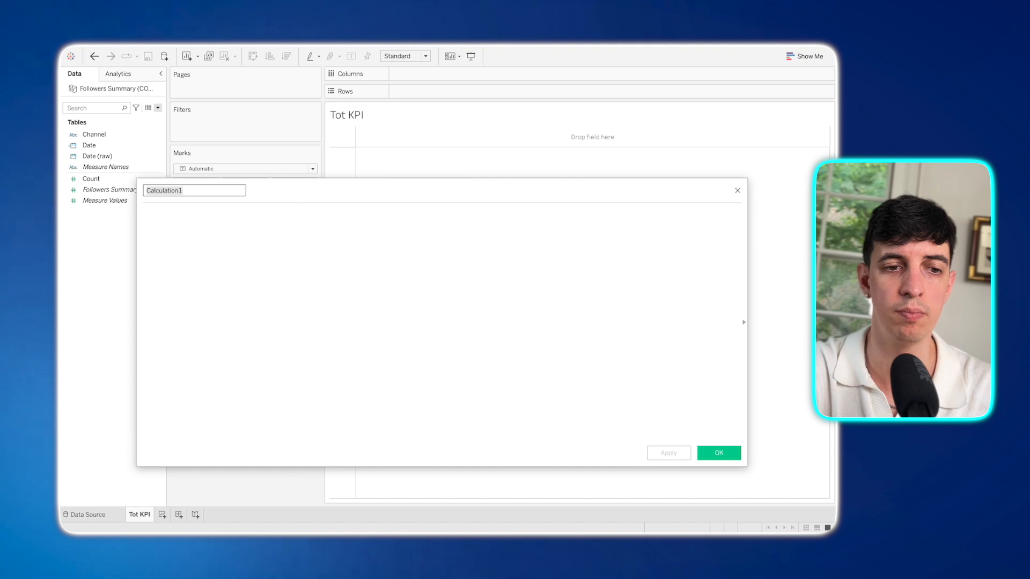
key(ctrl+a)
text(To)
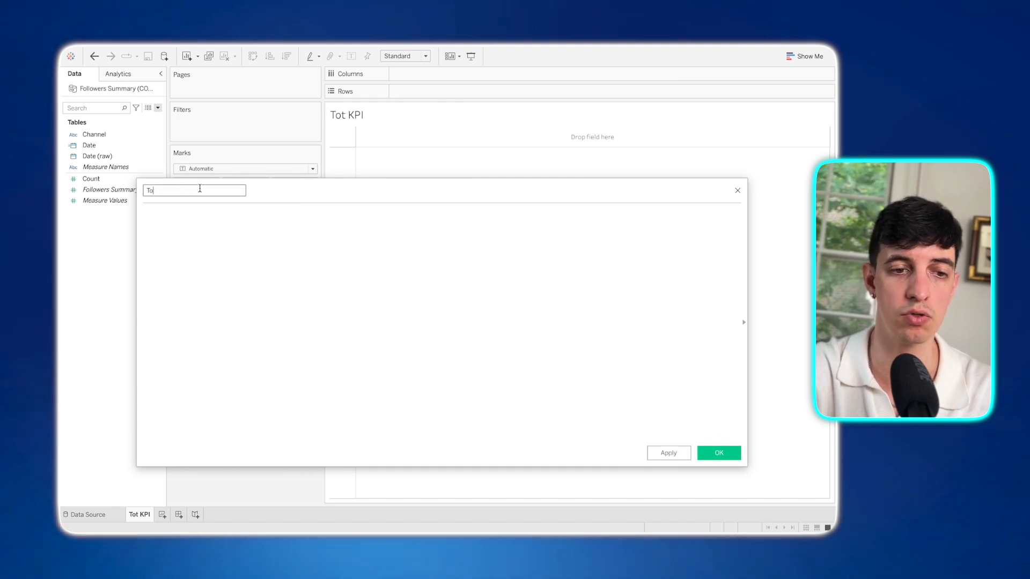
text(tal Followers)
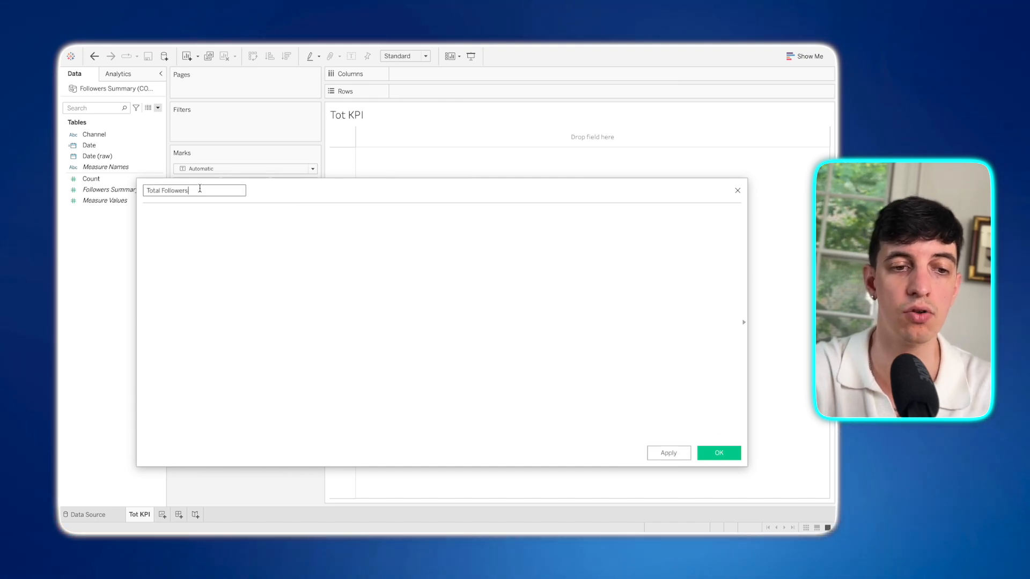
text( Current Month)
click(192, 238)
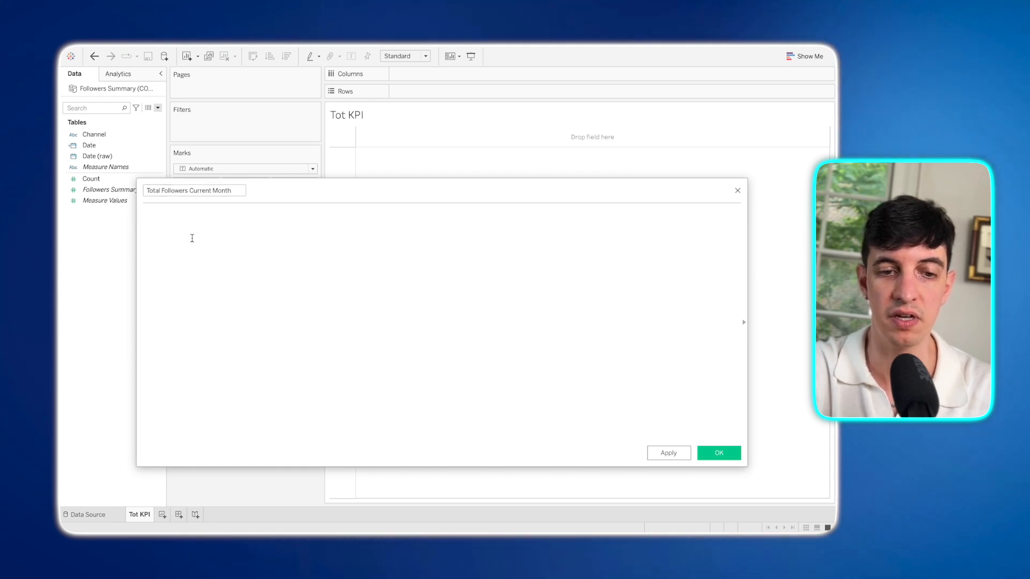
text({FIXED [Channel], DATETRUNC('month', [Date]): SUM(IF DATEDIFF('month', [Date], TODAY()) = 0 THEN [Count] END)})
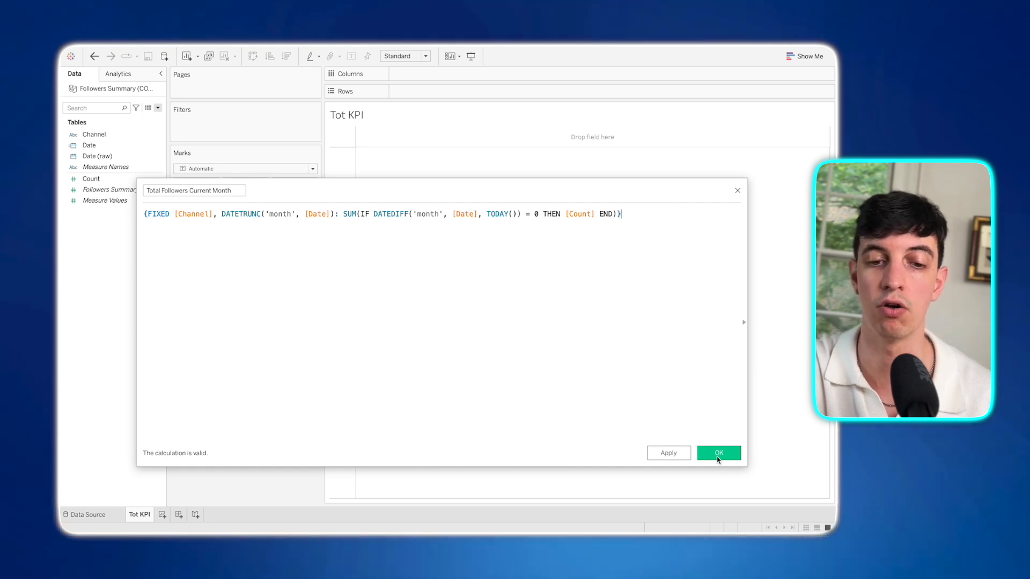
click(718, 454)
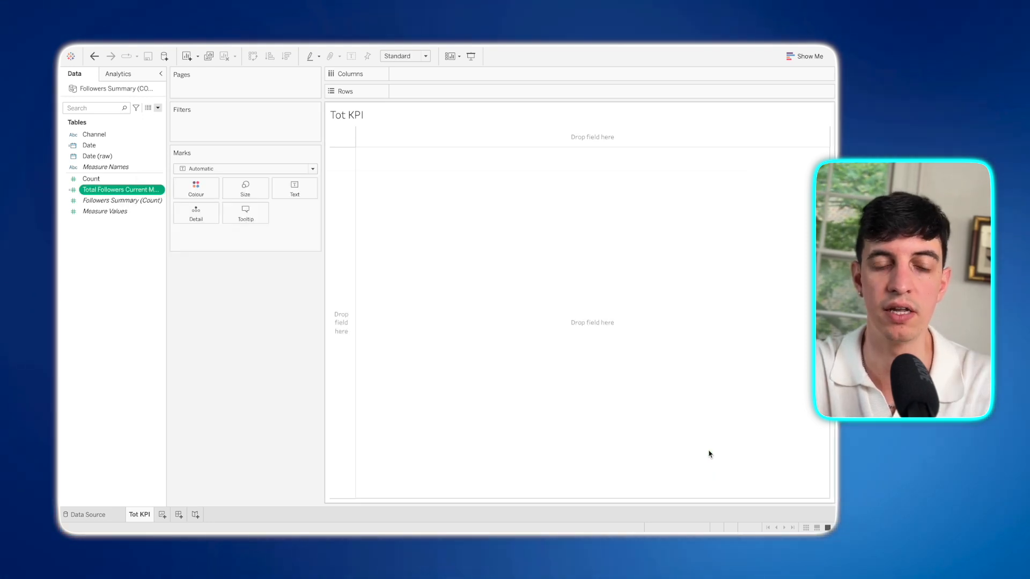
- Show Total Followers Current Month as the text mark in the Tot KPI sheet and hide the sheet title
drag(121, 190, 279, 194)
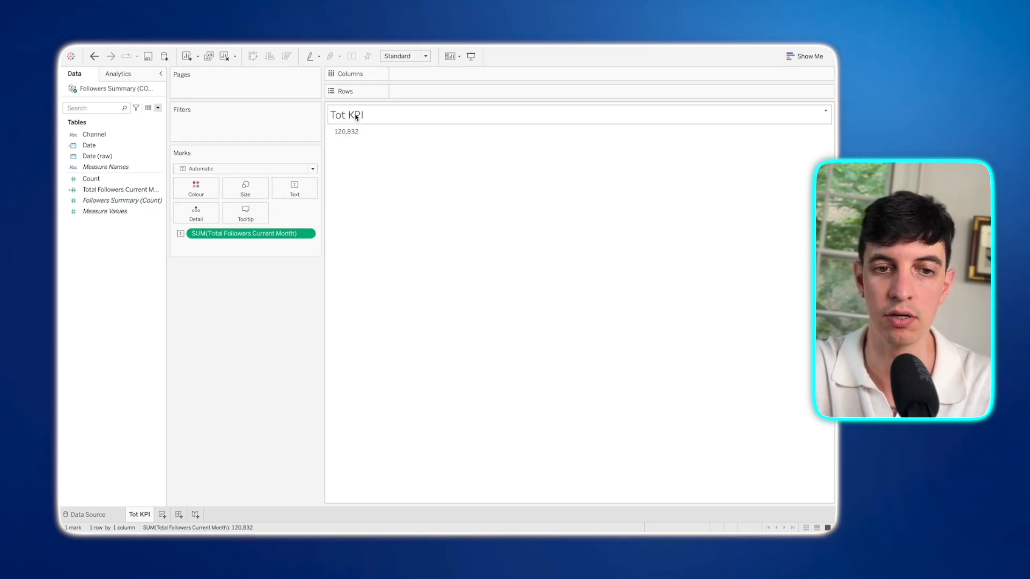
right_click(356, 115)
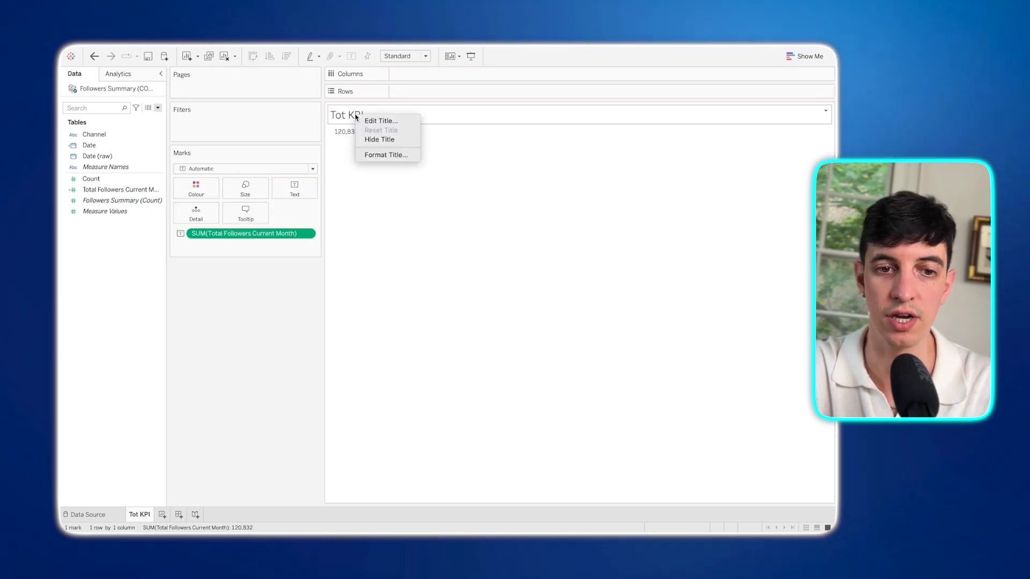
click(367, 140)
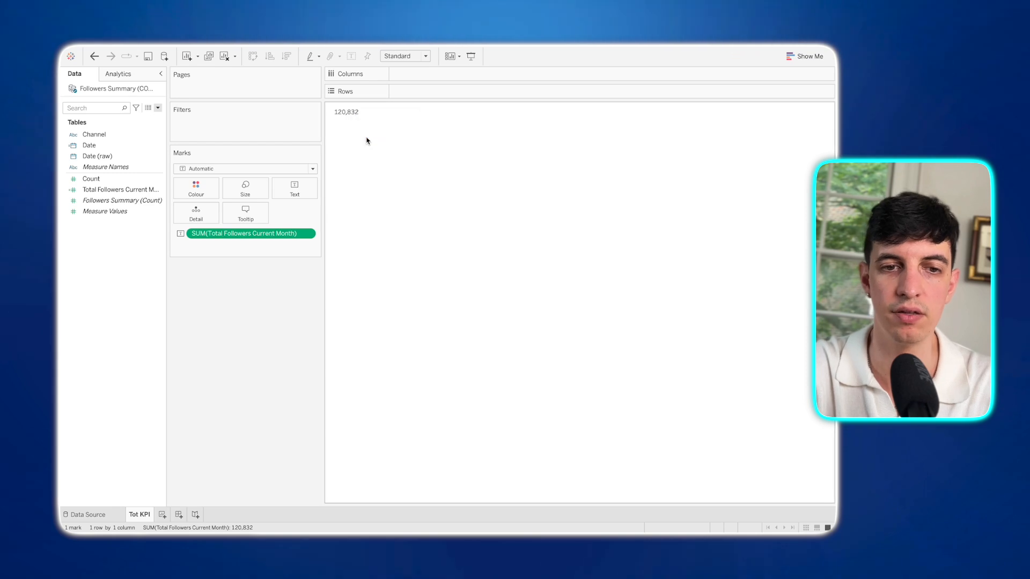
- Edit the text label to a large bold <SUM(Total Followers Current Month)> above a smaller bold "Total Followers", with both lines centred
click(303, 194)
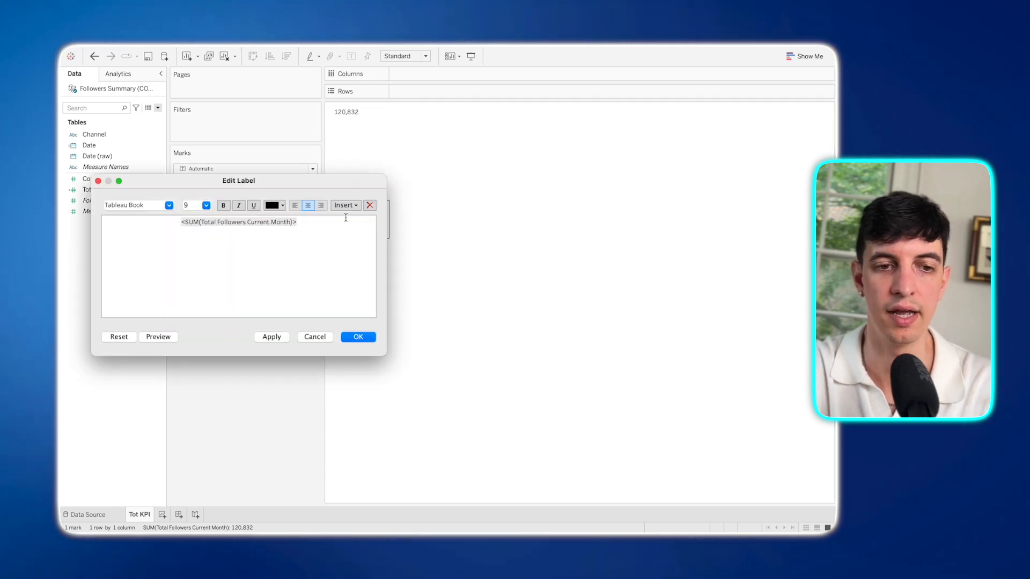
text(<SUM(Total Followers Current Month)> Total Followers)
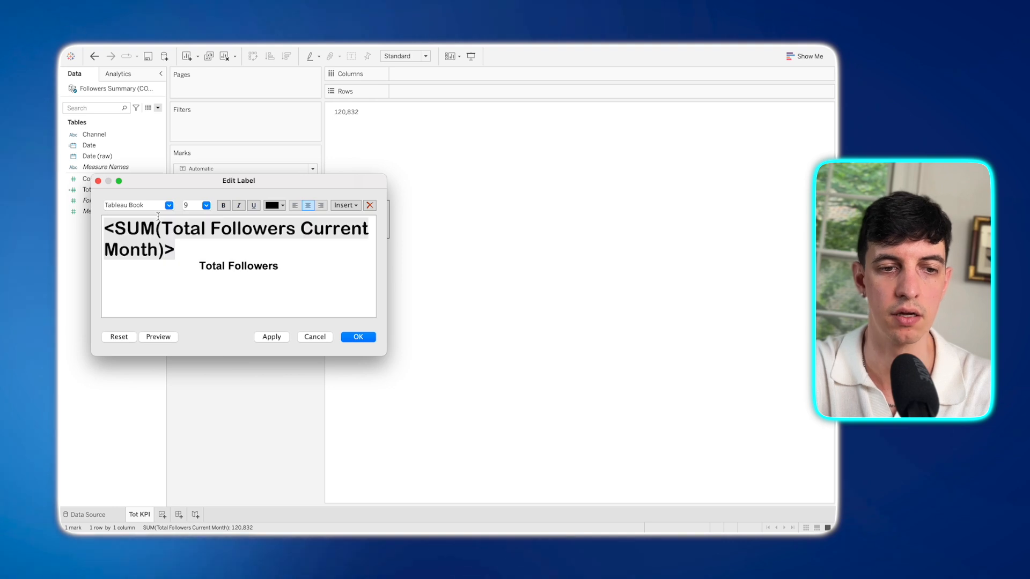
drag(281, 273, 136, 238)
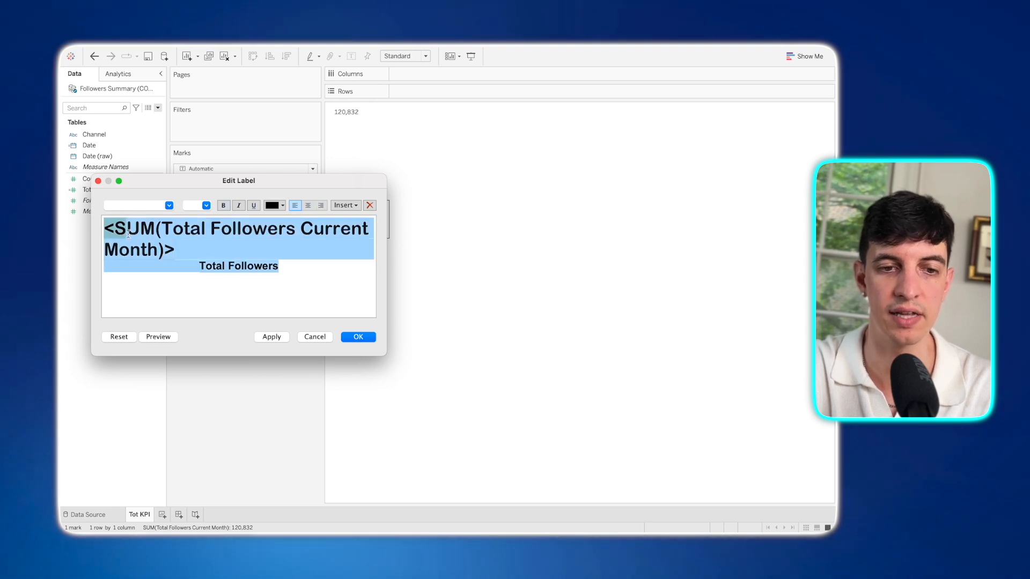
click(308, 205)
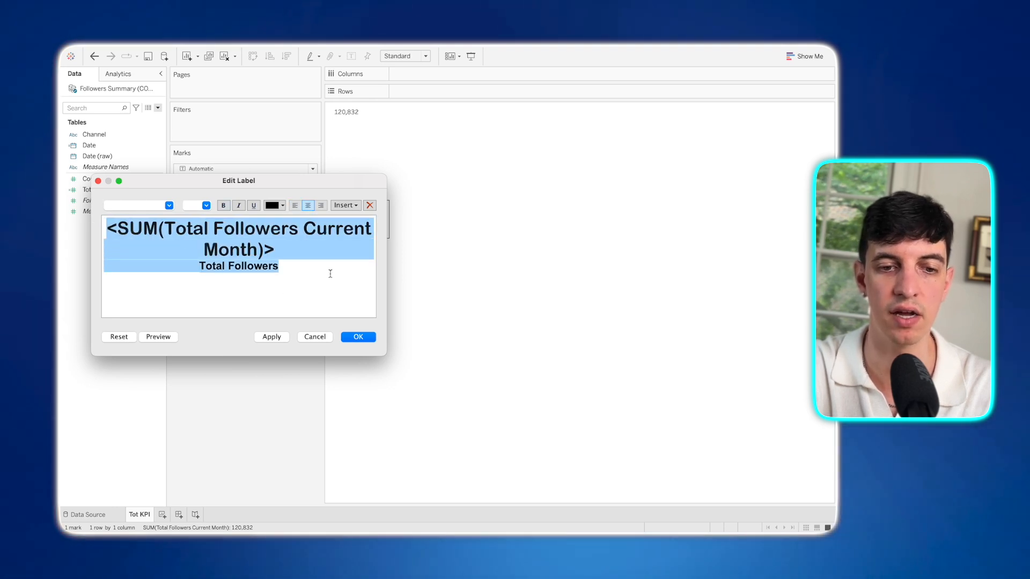
click(358, 337)
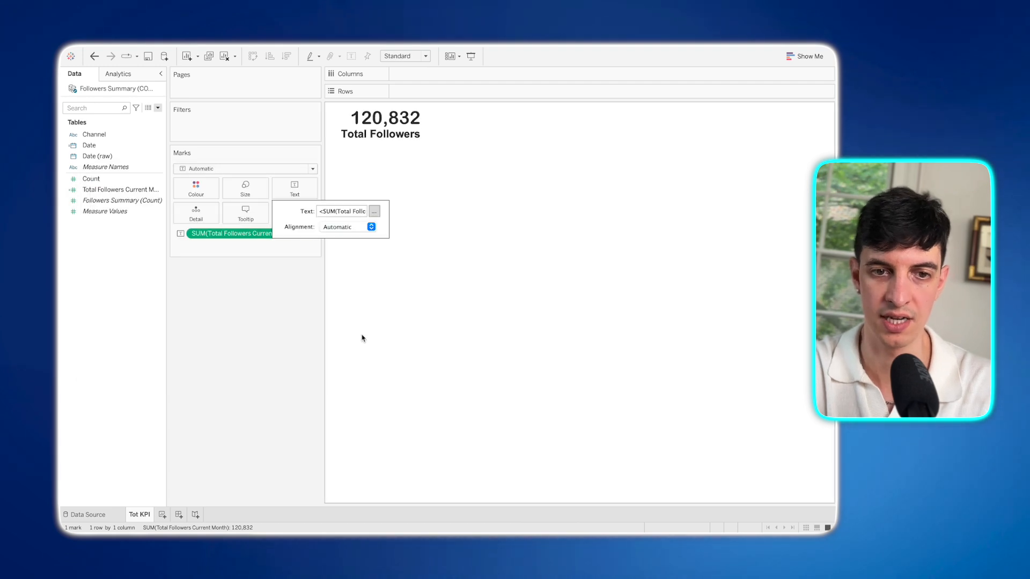
- Fit the Tot KPI sheet to Entire View and set the text mark's horizontal alignment to Centre
click(405, 56)
click(416, 90)
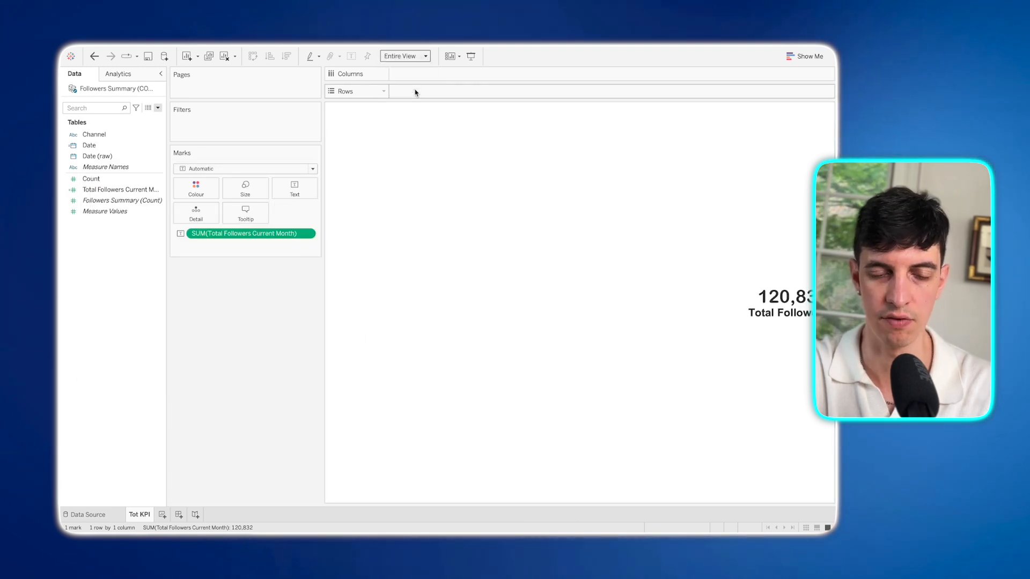
click(295, 189)
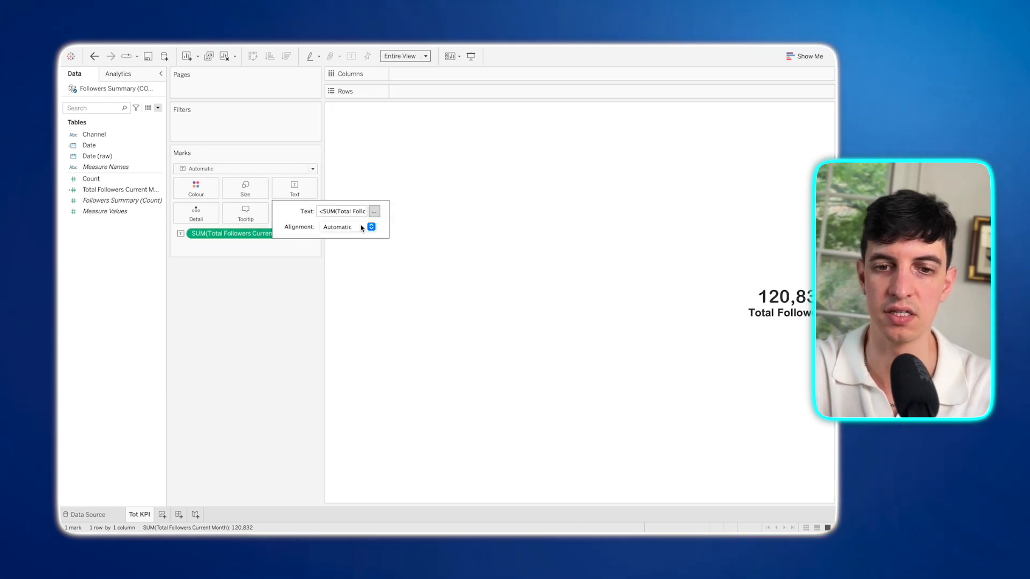
click(361, 228)
click(348, 276)
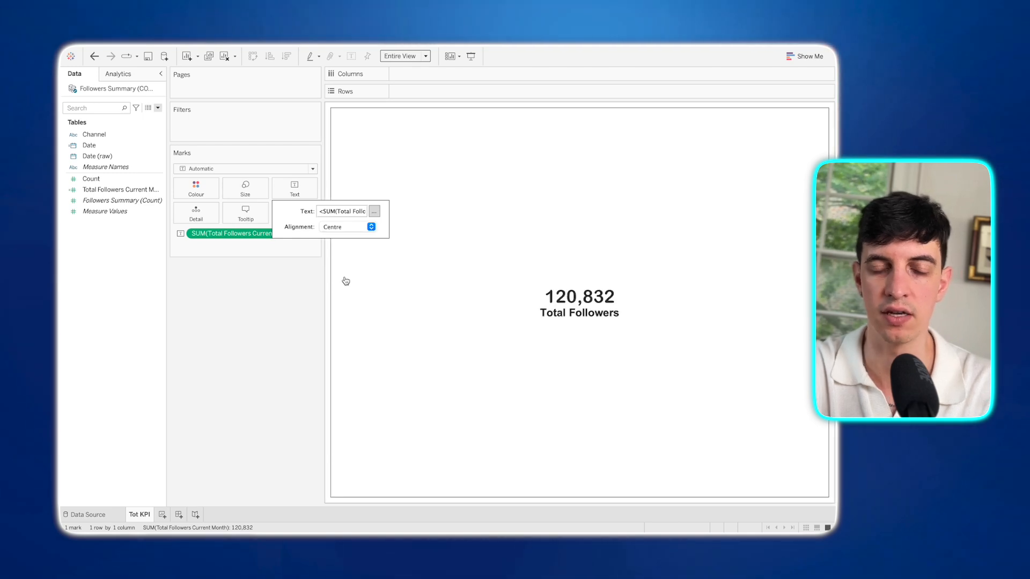
click(289, 291)
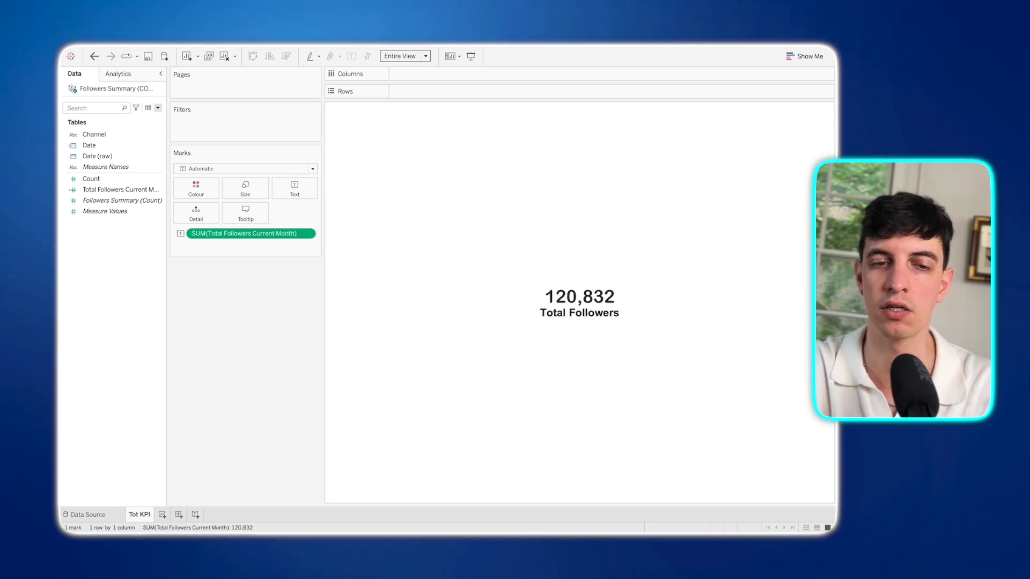
- Add a new worksheet named Instagram KPI and filter its Channel field to Instagram only
click(162, 516)
text(Instagram KPI)
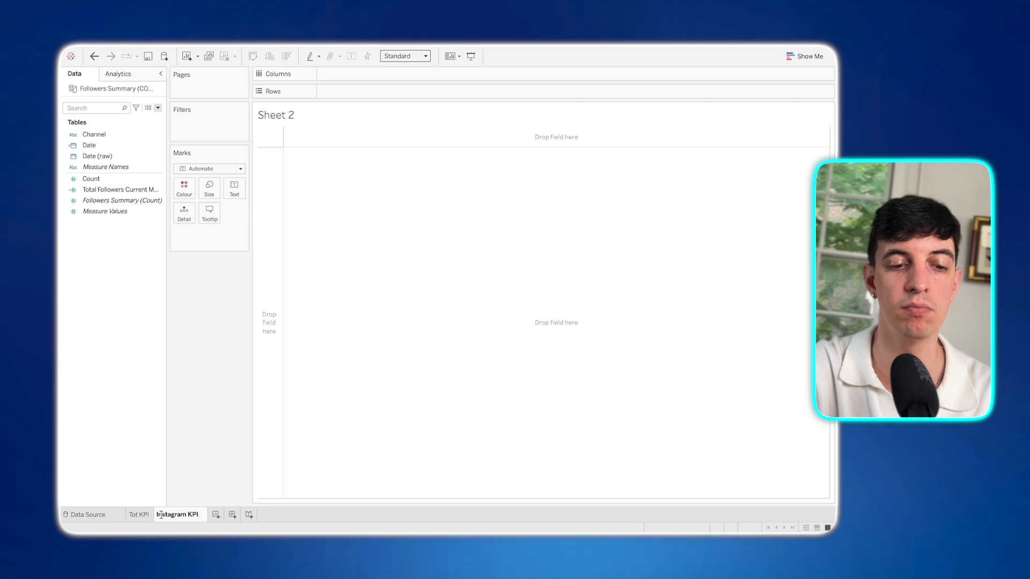
key(Return)
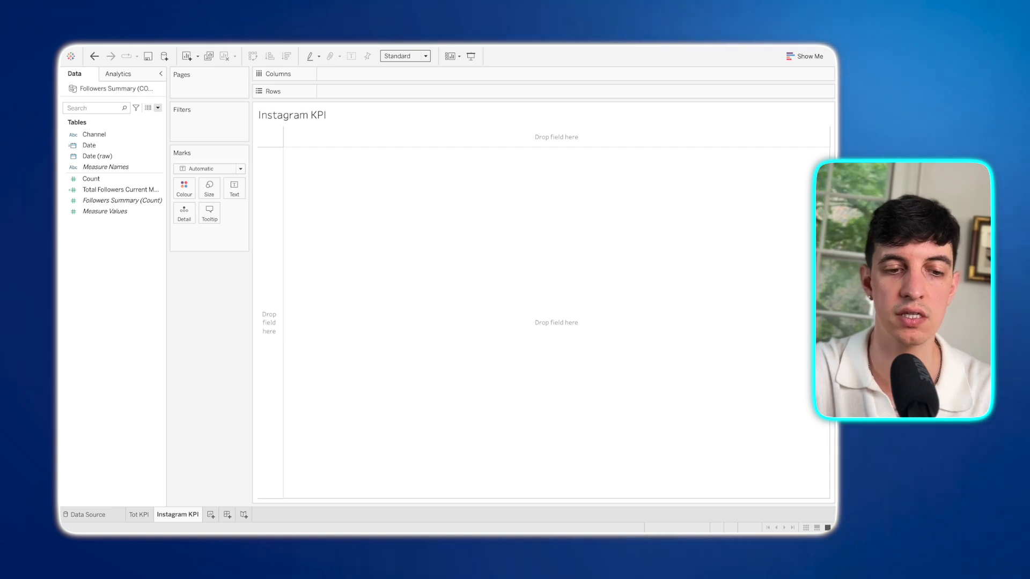
drag(99, 135, 194, 130)
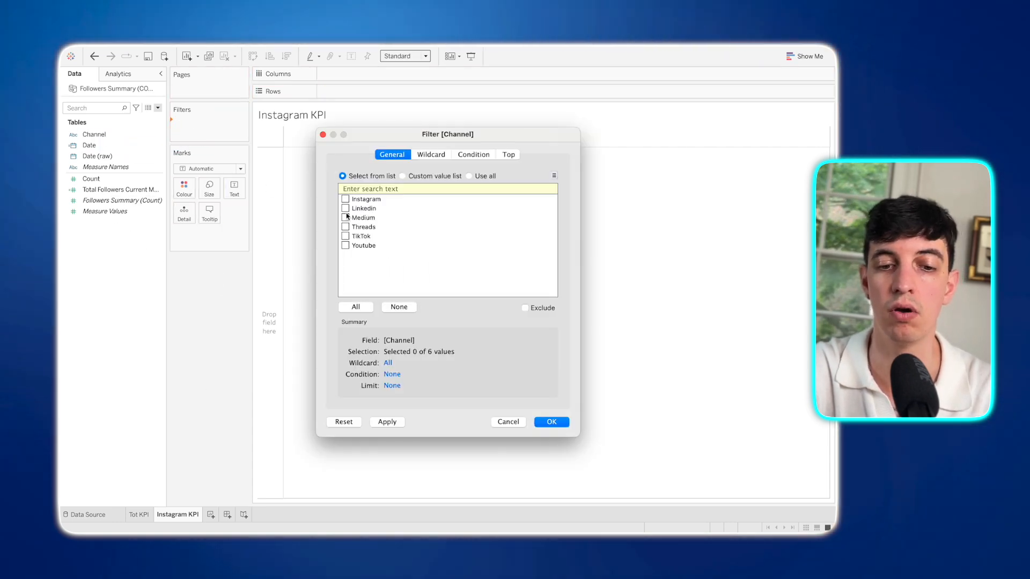
click(551, 423)
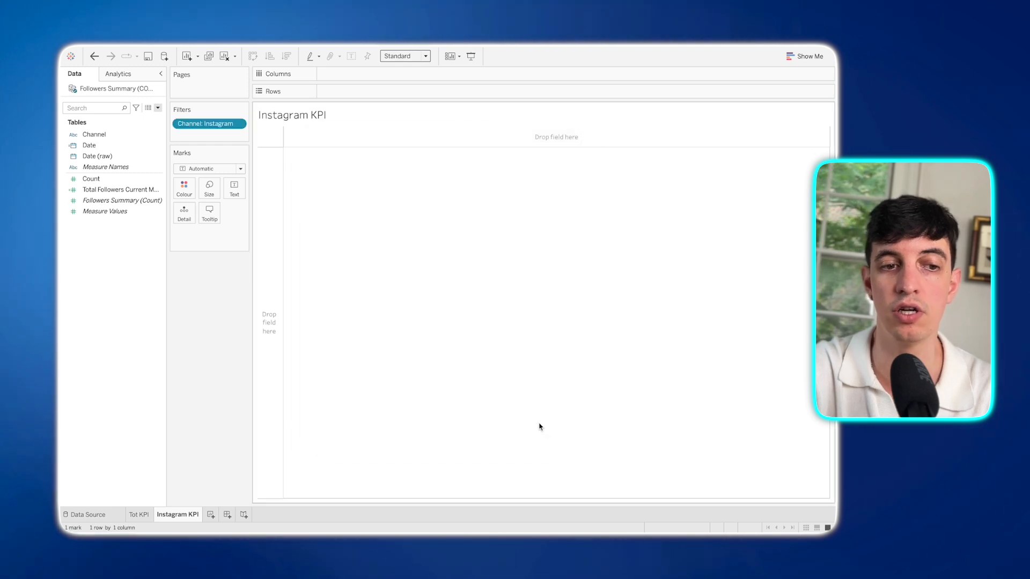
- Show the Count field as the text mark in the Instagram KPI sheet, aggregated as Maximum
click(96, 181)
drag(96, 182, 234, 192)
click(236, 235)
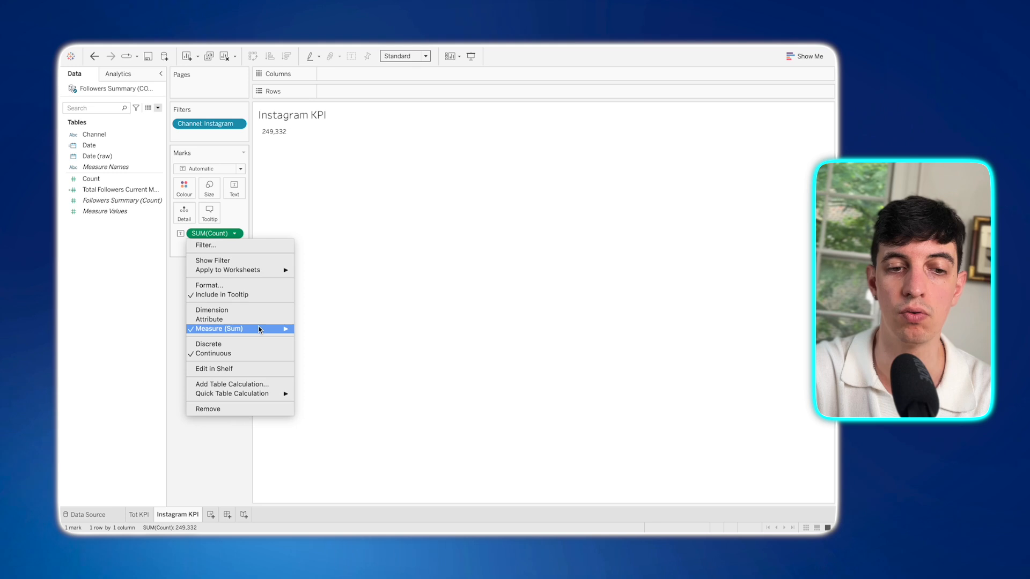
mouse_move(281, 329)
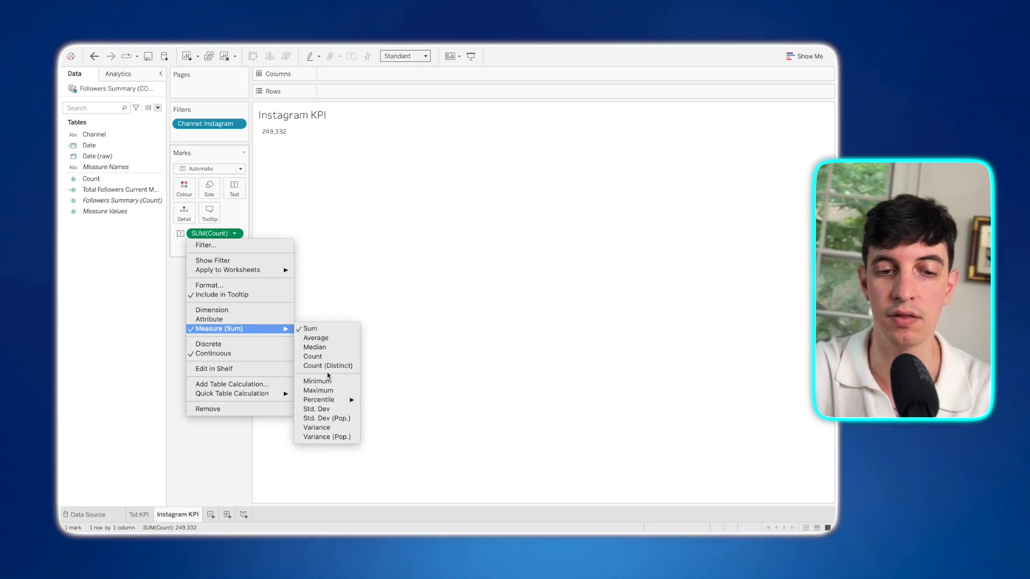
click(320, 390)
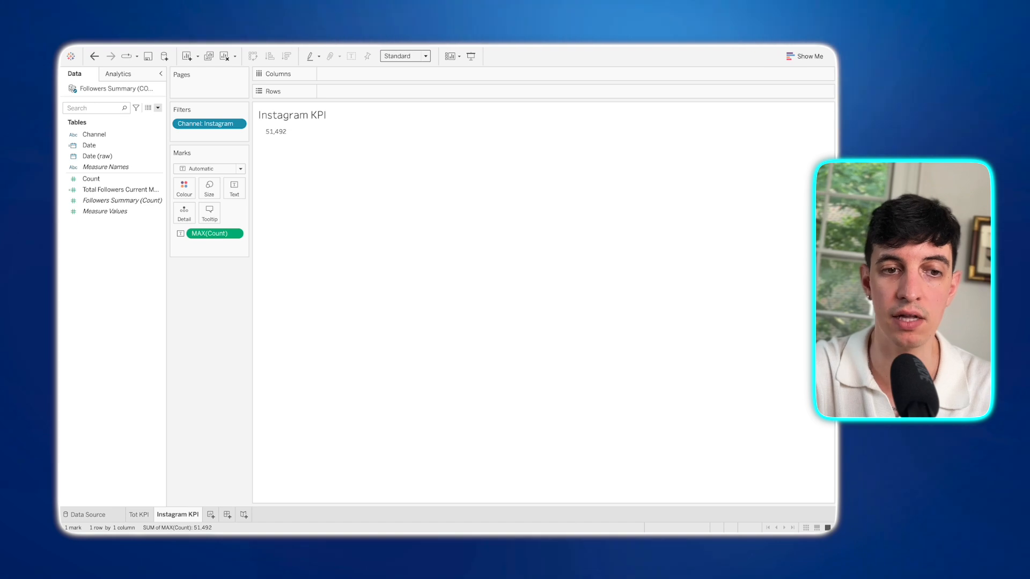
- Create a calculated field "% Difference vs Previous Month" with an IFNULL formula dividing the current-minus-previous-month Count by the absolute previous-month Count, defaulting to 0
click(157, 109)
click(144, 116)
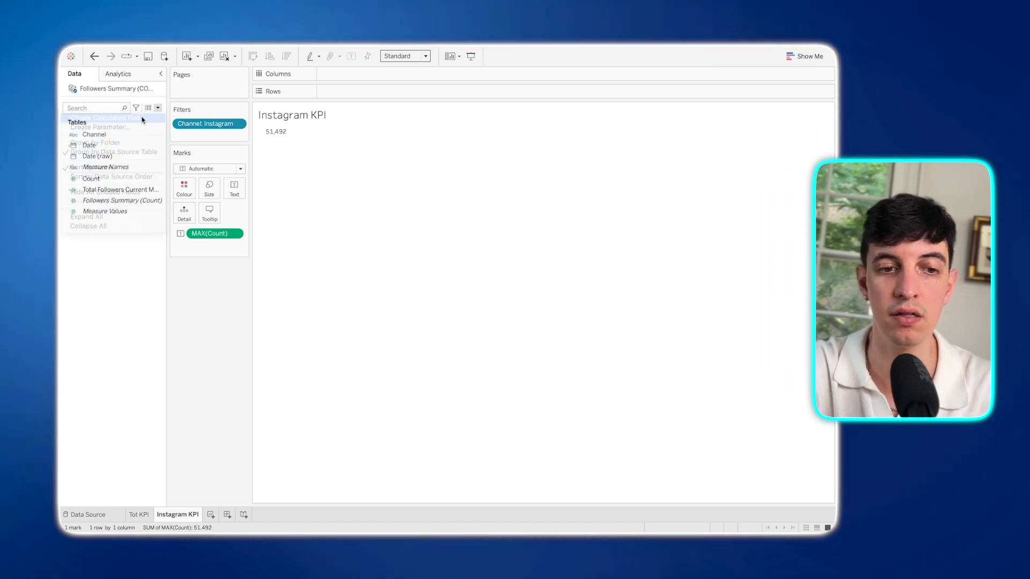
text(% Difference v)
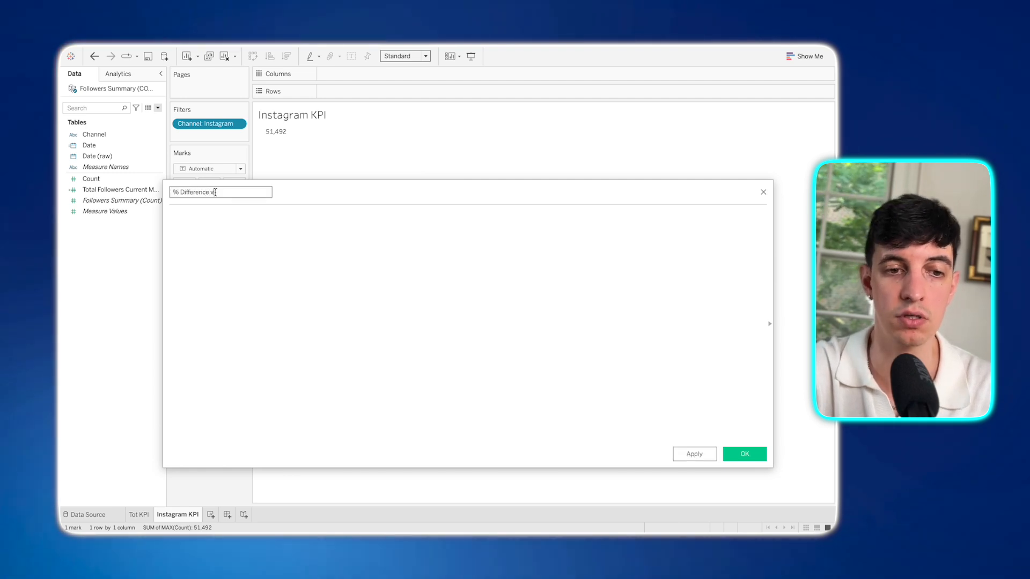
text(s Previous Mon)
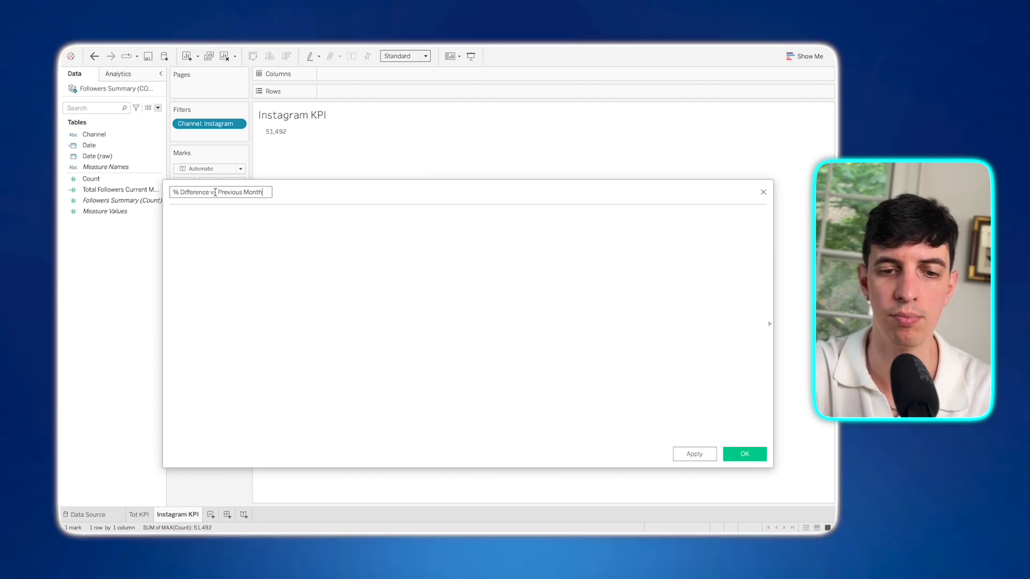
text(th)
key(ctrl+v)
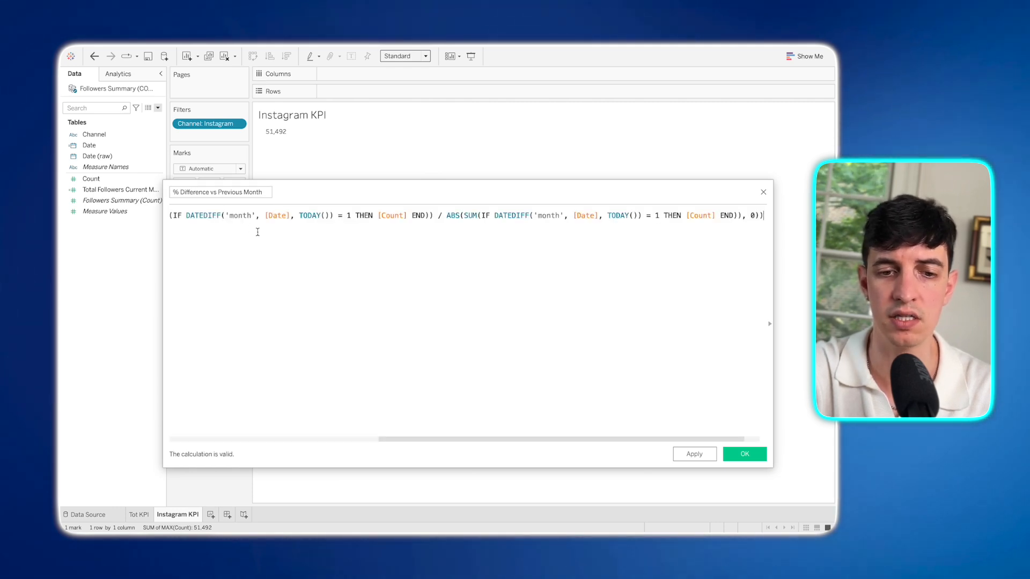
- Split the formula into three lines, breaking before the second SUM and before ABS, and save the calculated field
scroll(258, 232, right, 1)
scroll(258, 232, left, 4)
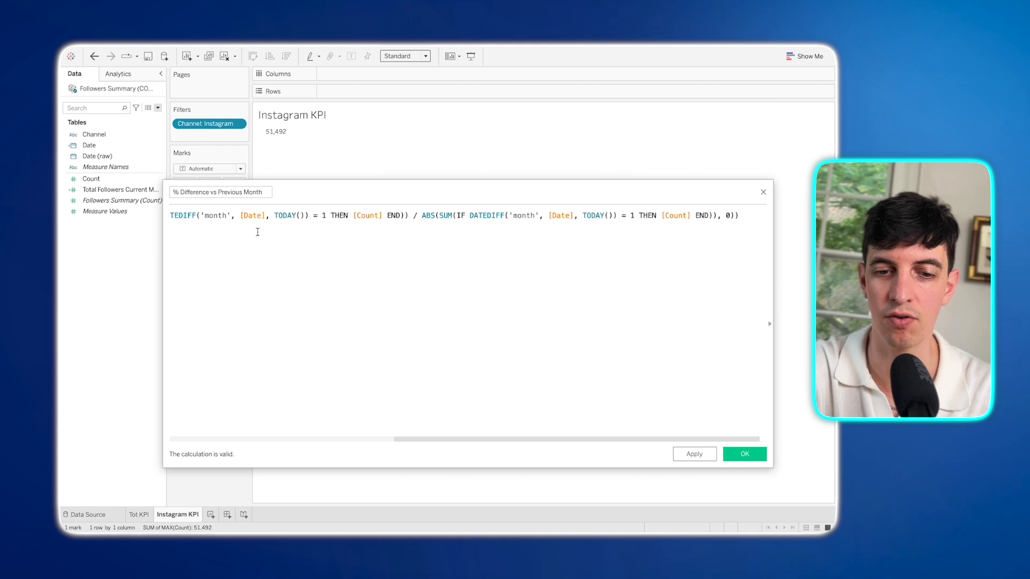
scroll(260, 233, left, 20)
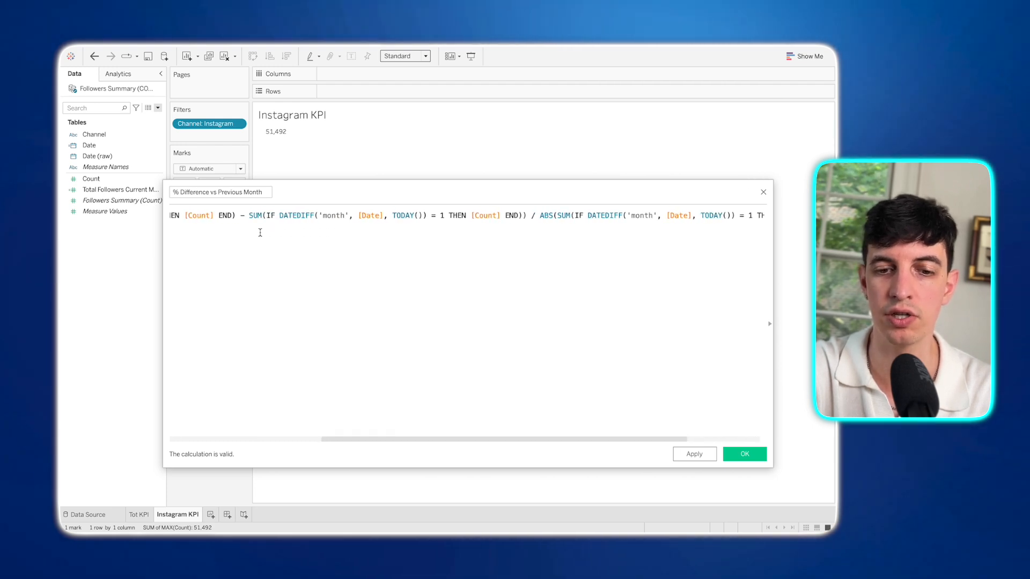
click(495, 217)
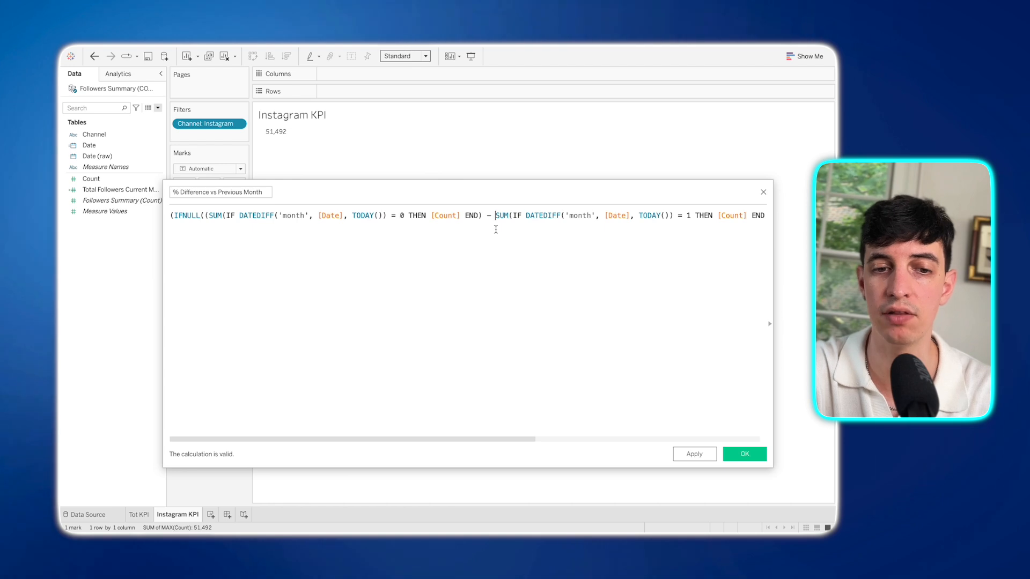
key(Return)
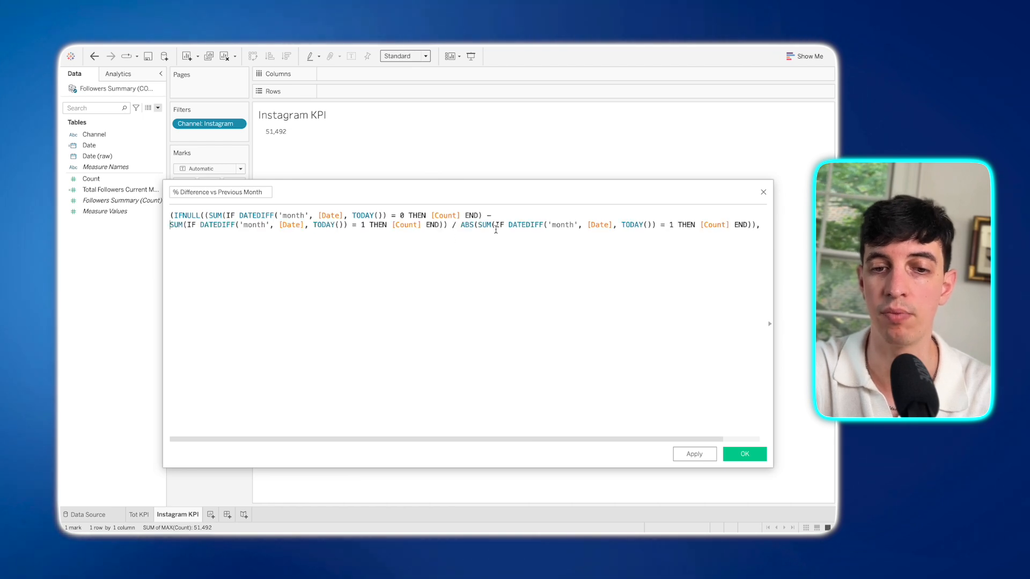
click(459, 225)
key(Return)
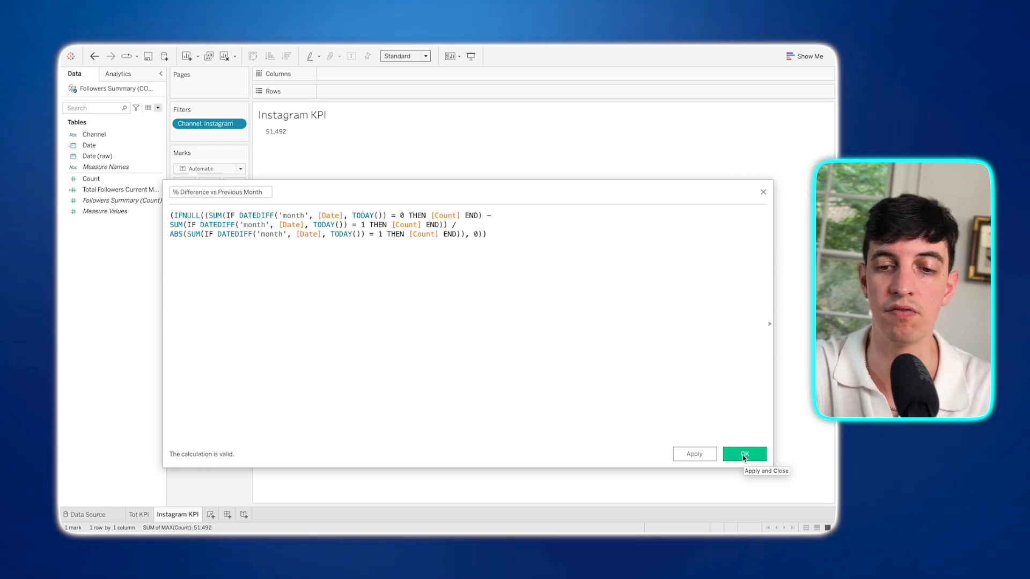
click(742, 455)
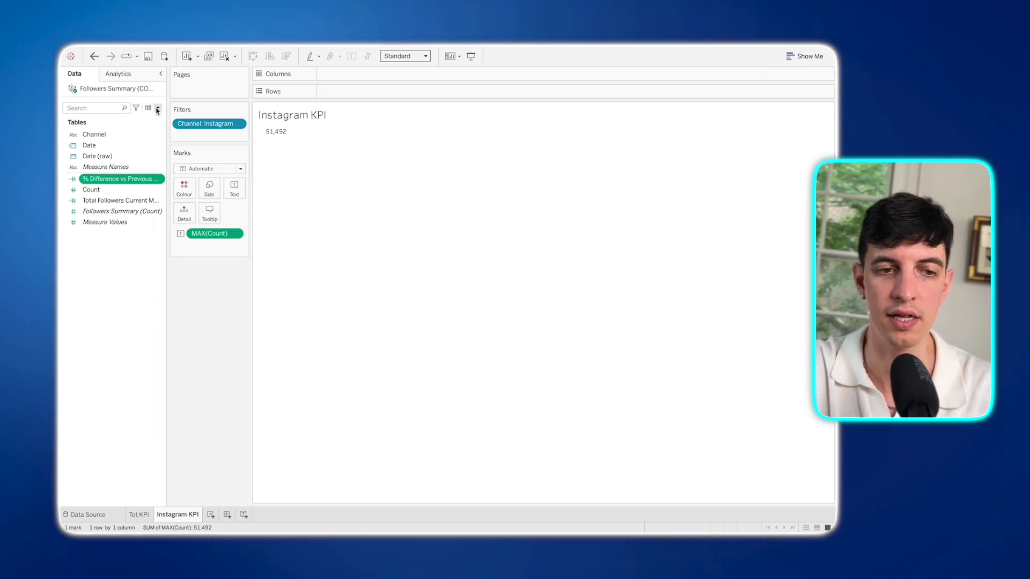
- Add the % Difference vs Previous Month field to the Instagram KPI sheet's text mark alongside MAX(Count)
click(98, 181)
drag(99, 183, 200, 237)
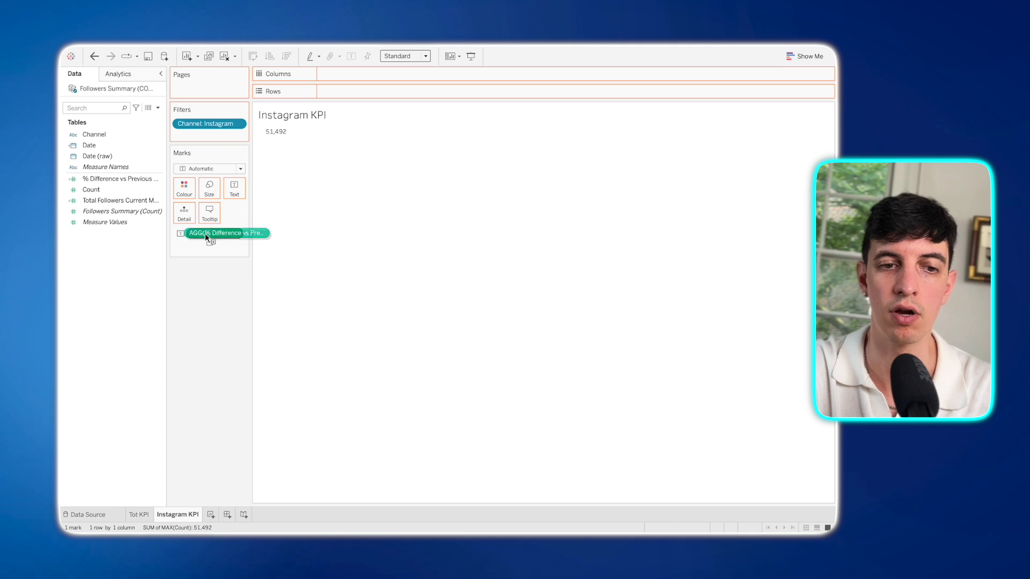
drag(226, 203, 230, 194)
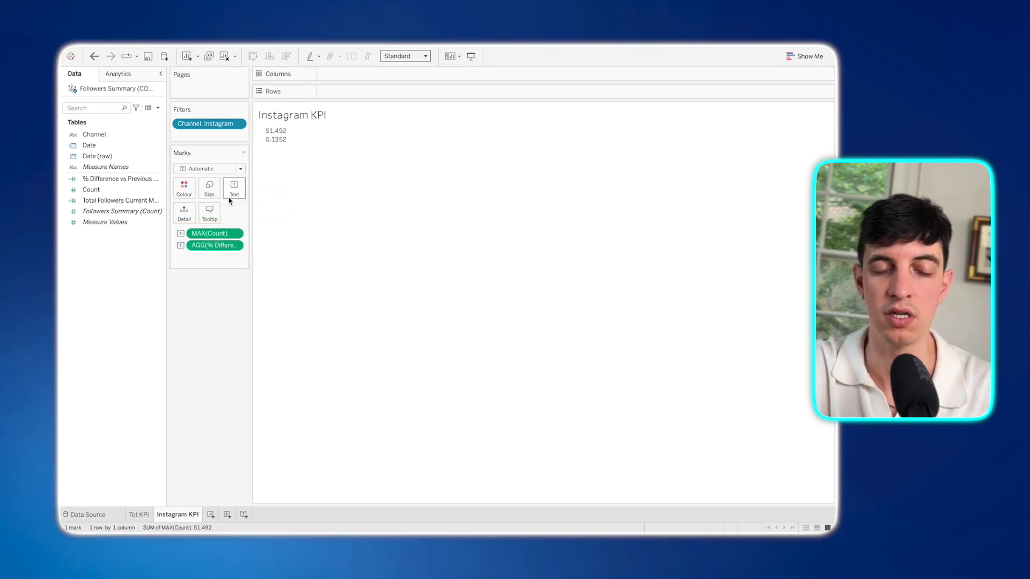
- Set the default number format of % Difference vs Previous Month to Percentage with 1 decimal place
click(127, 180)
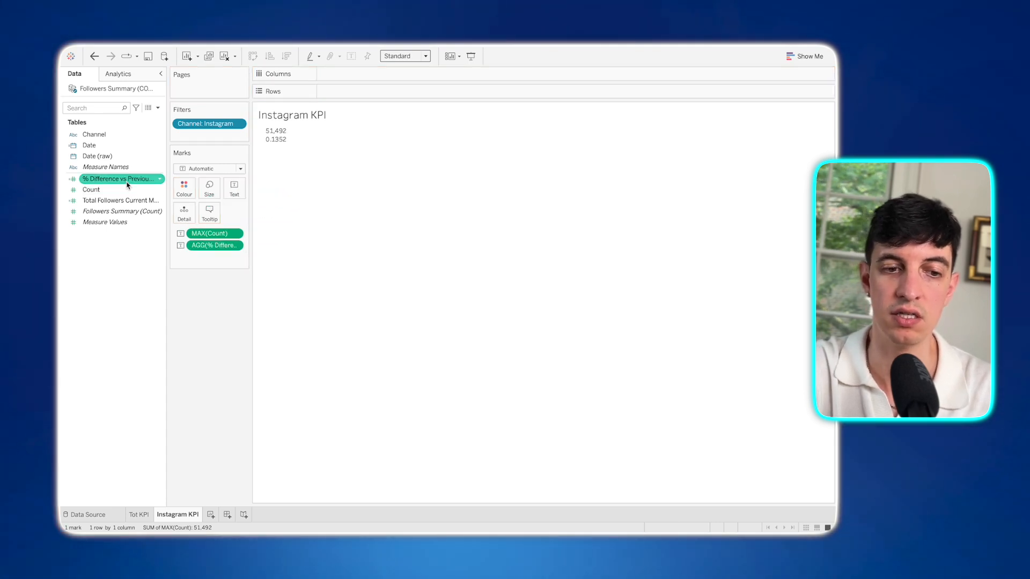
right_click(127, 182)
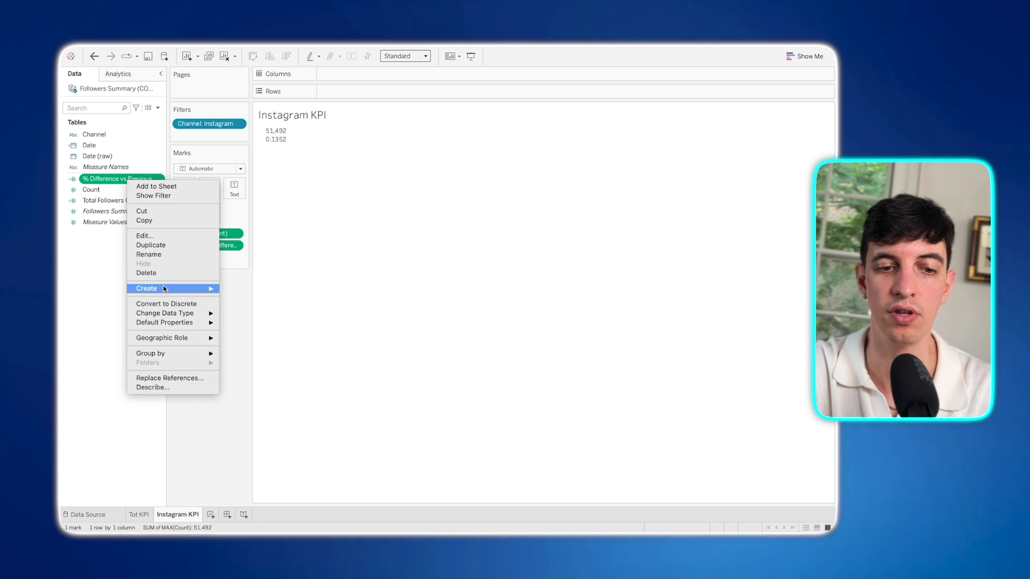
mouse_move(177, 323)
click(234, 342)
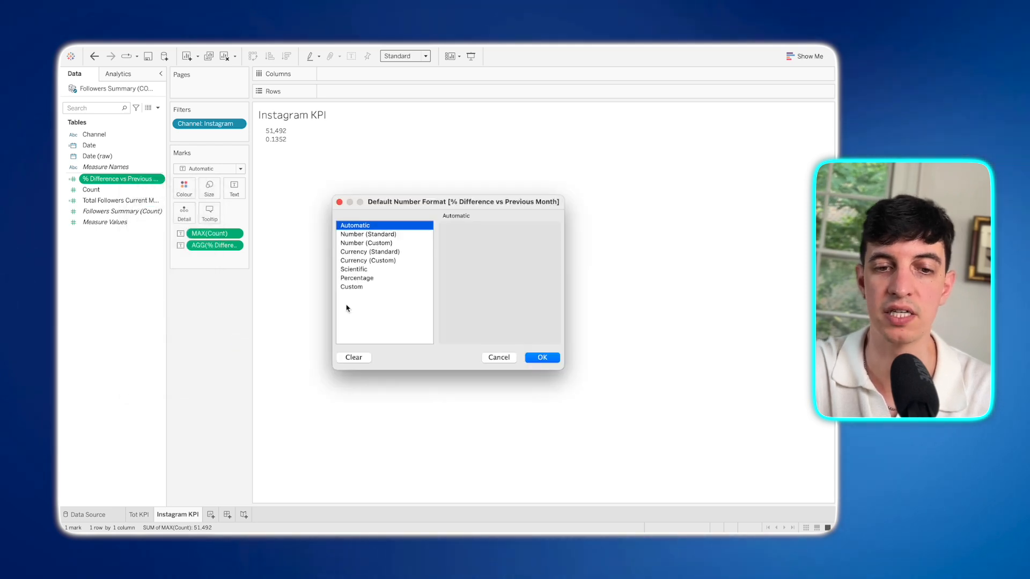
click(358, 278)
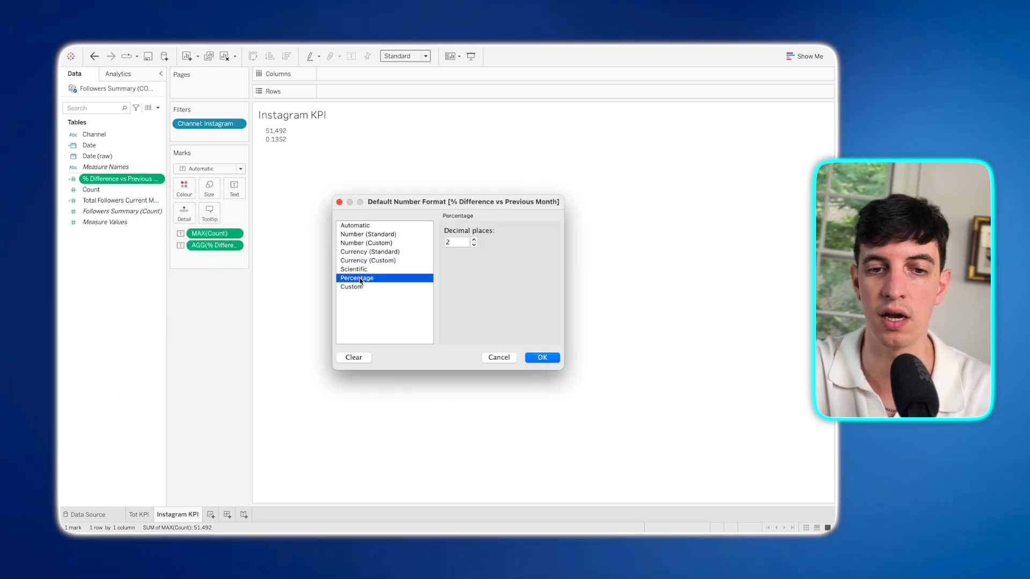
click(474, 245)
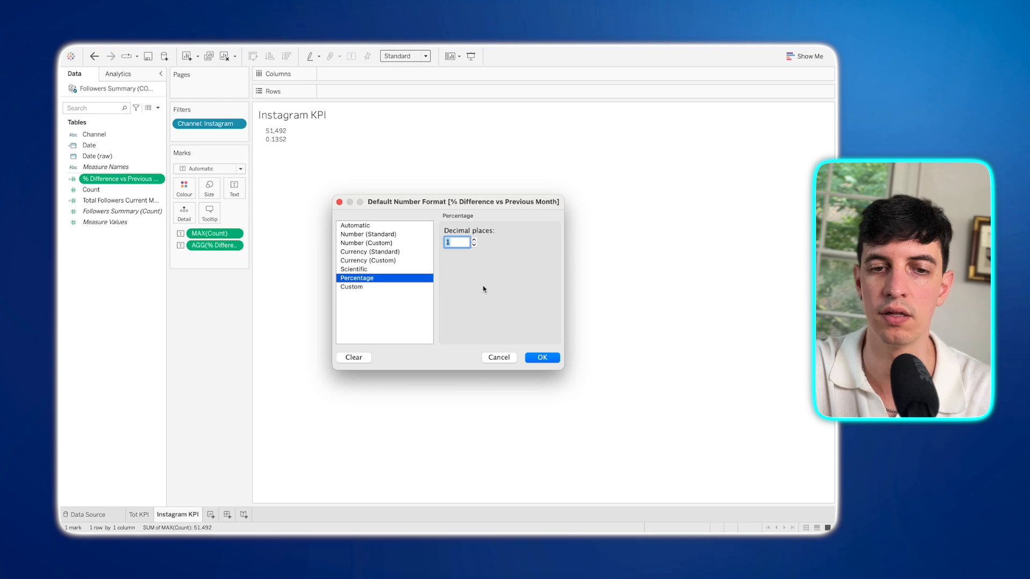
click(541, 357)
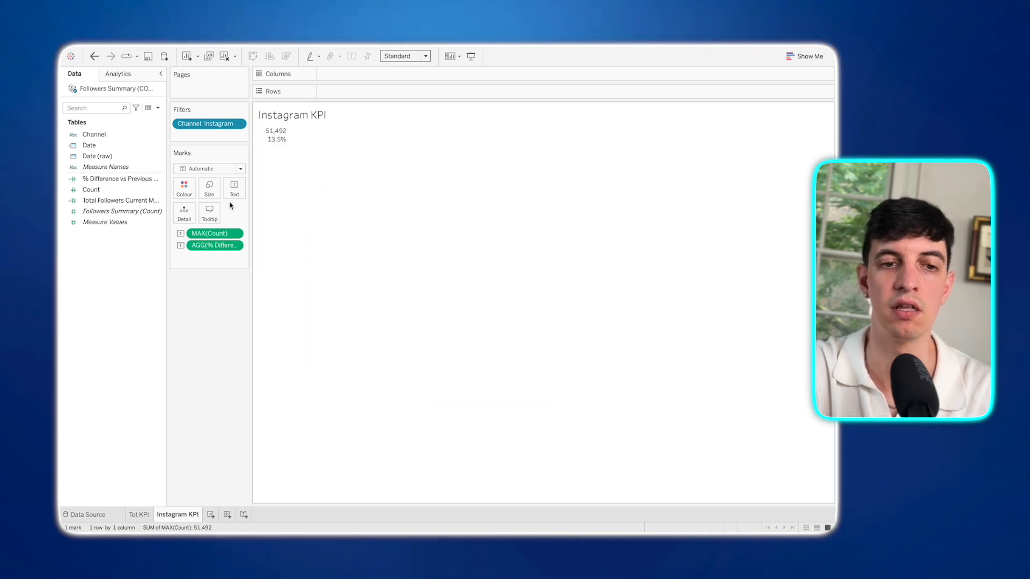
- Replace the text label with a large bold <MAX(Count)> above a smaller bold "<AGG(% Difference vs Previous Month)> vs previous month", with both lines centred
click(234, 189)
click(326, 212)
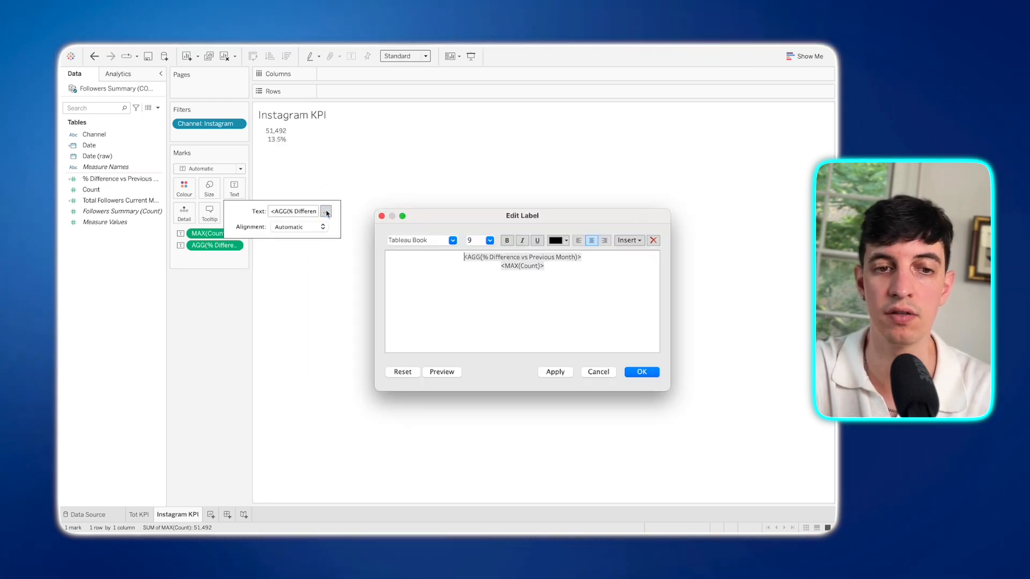
drag(472, 279, 441, 249)
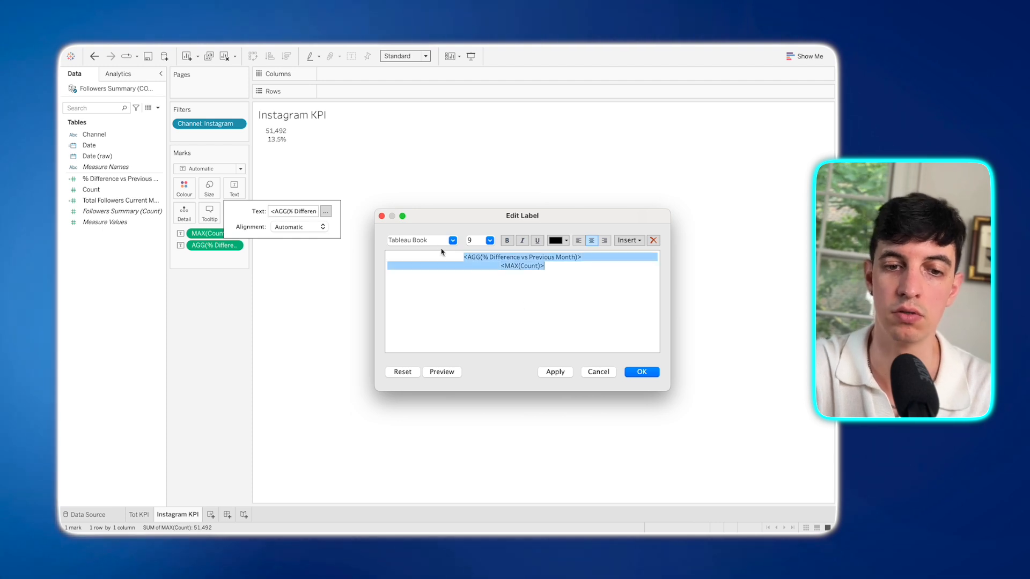
text(<MAX(Count)> <AGG(% Difference vs Previous Month)> vs previous month)
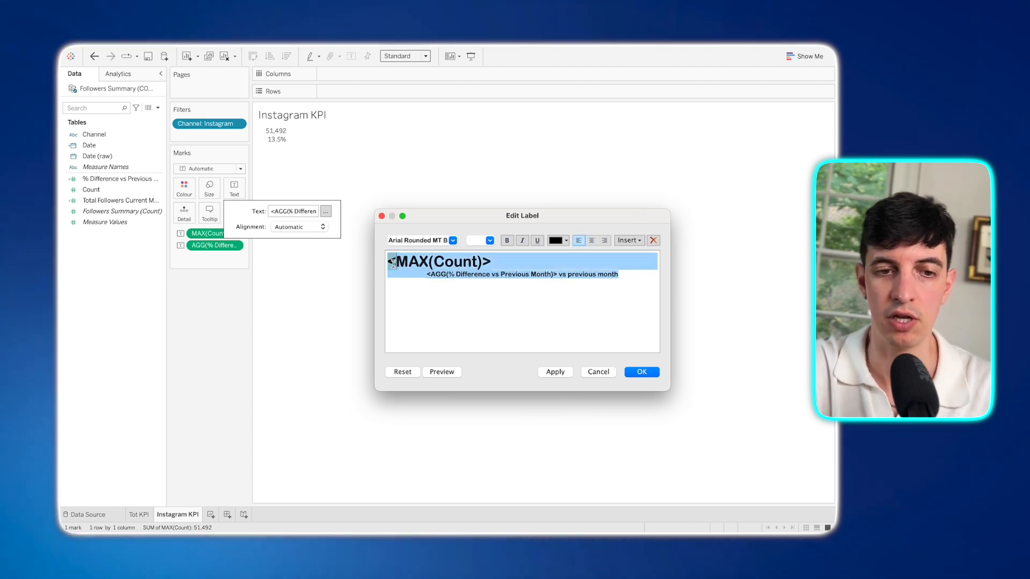
click(593, 241)
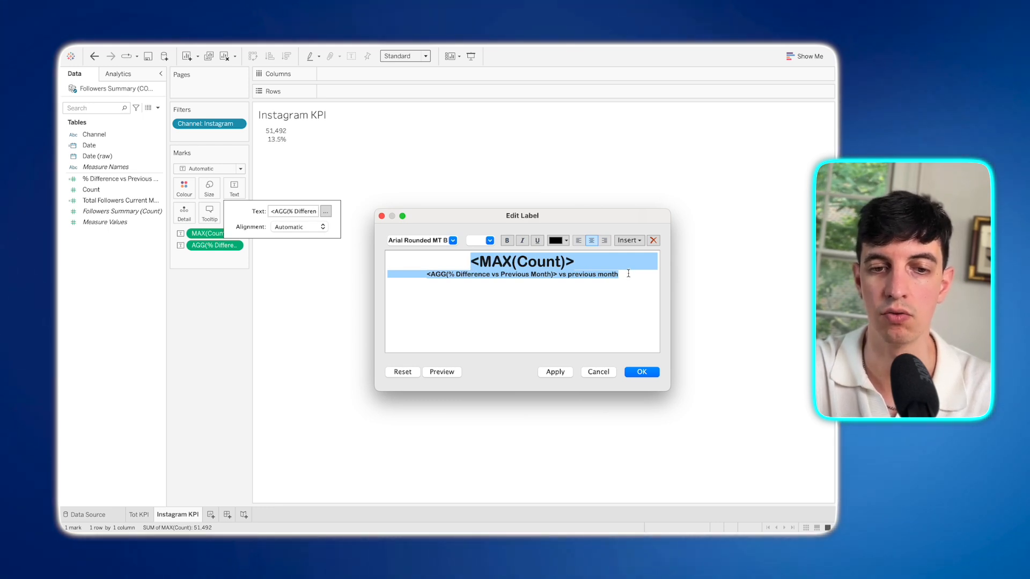
click(642, 372)
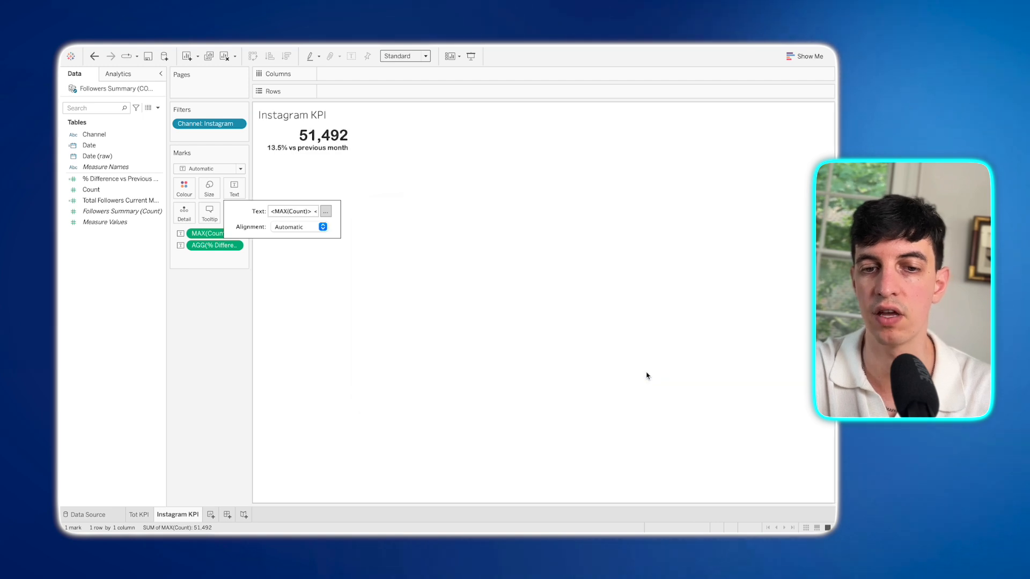
- Hide the Instagram KPI sheet's title and fit the sheet to Entire View
click(303, 114)
right_click(299, 114)
click(325, 138)
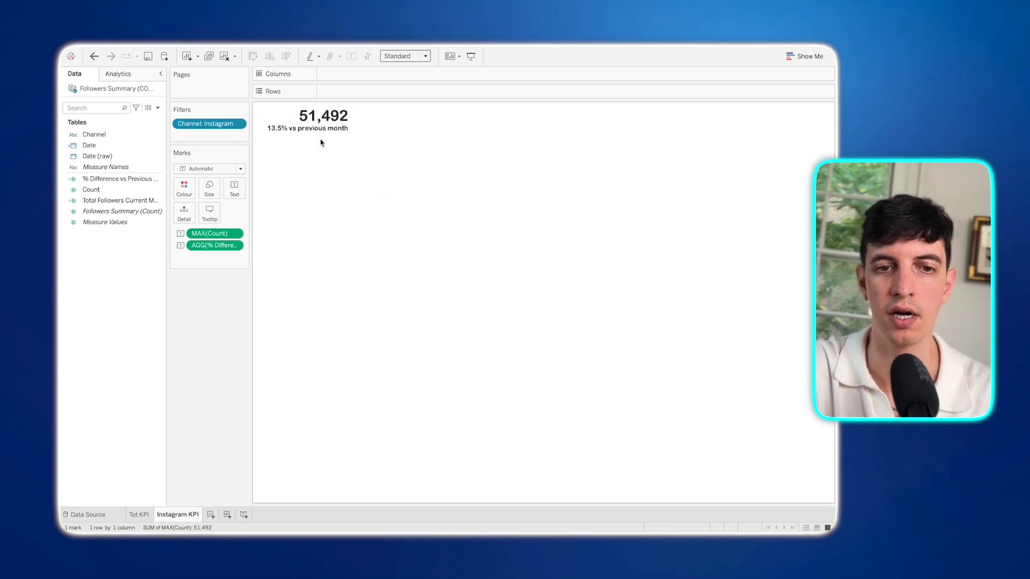
click(410, 57)
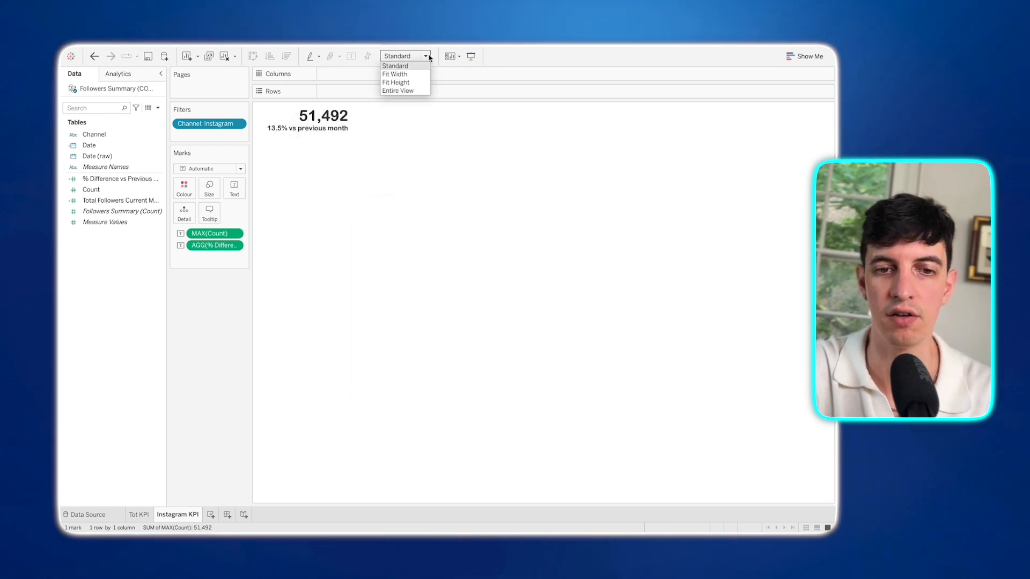
click(416, 91)
- Align the KPI text mark horizontally to Centre and vertically to Top
click(234, 187)
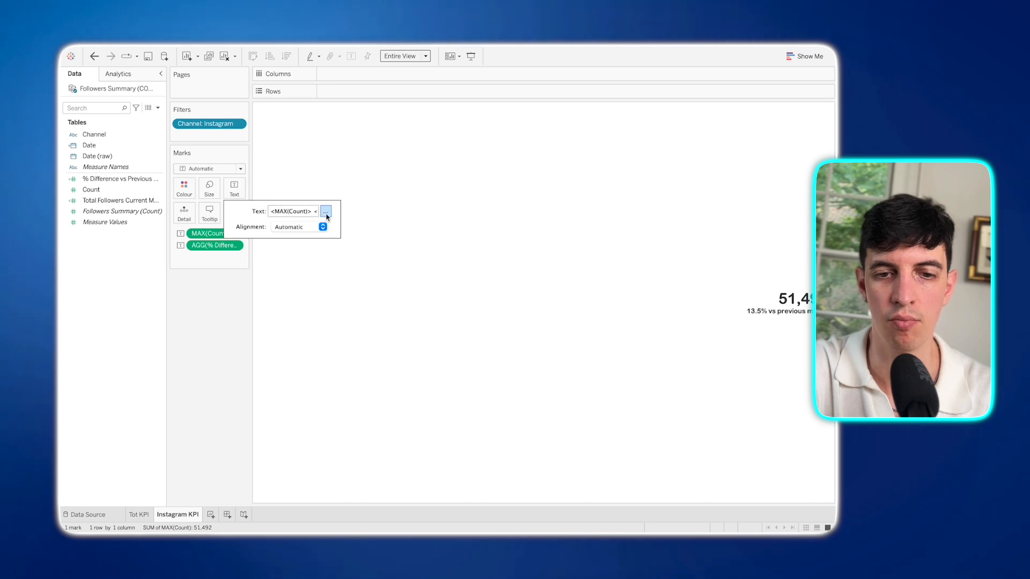
click(325, 212)
click(646, 371)
click(322, 226)
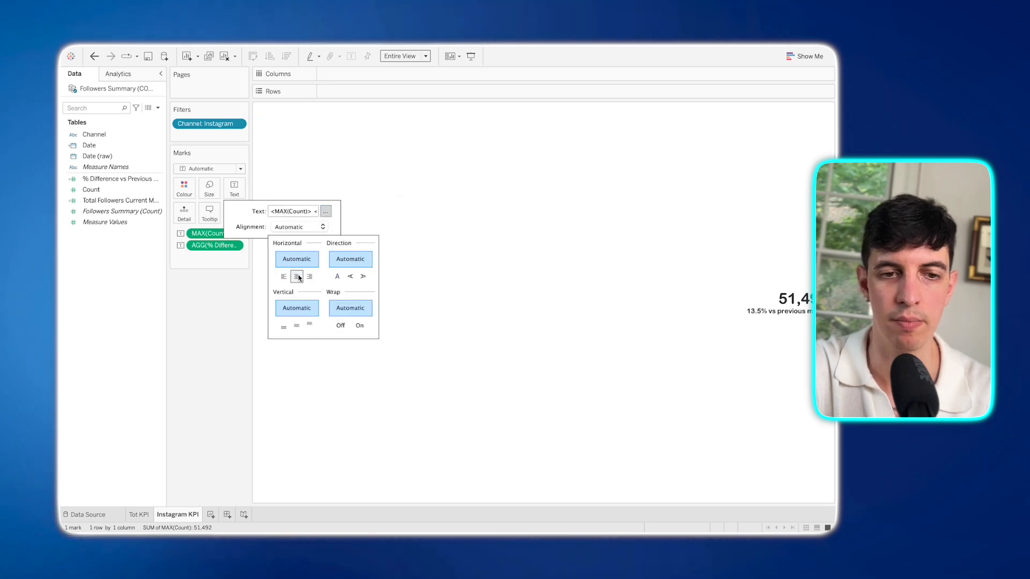
click(297, 277)
click(325, 212)
click(641, 372)
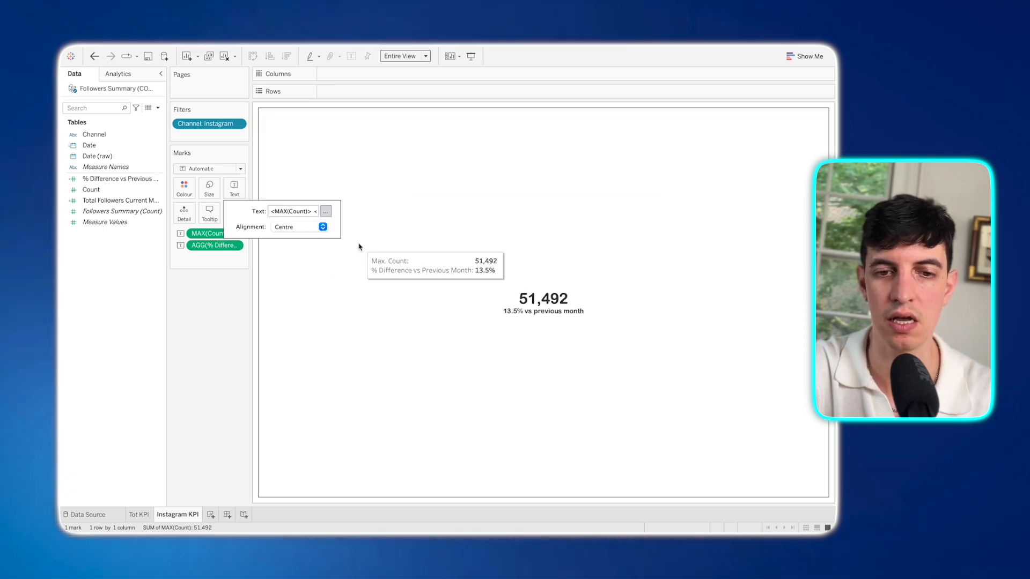
click(322, 226)
click(311, 324)
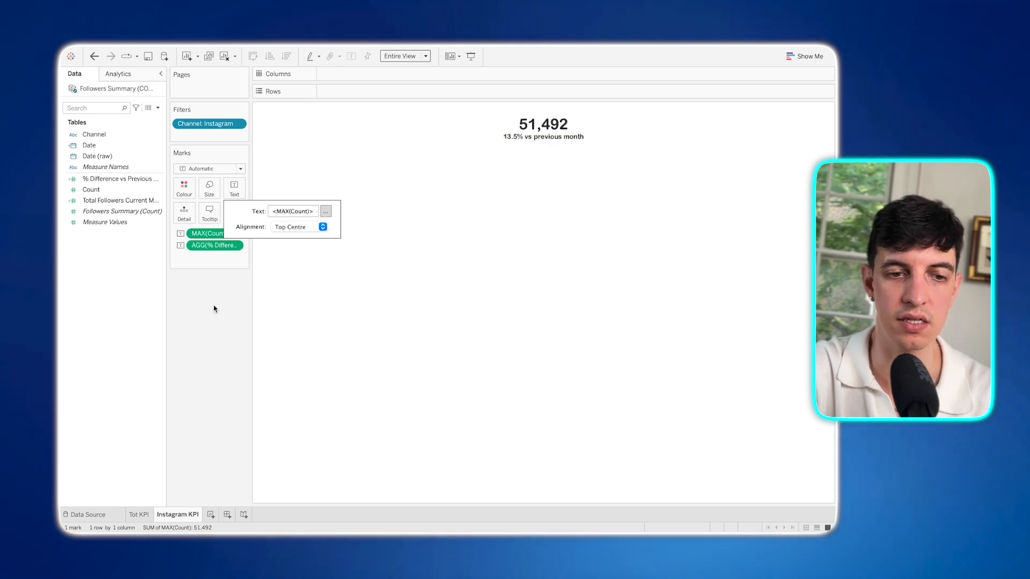
- Change the KPI mark type to Shape, using the Instagram icon from the Socials palette, and make it slightly smaller
click(241, 169)
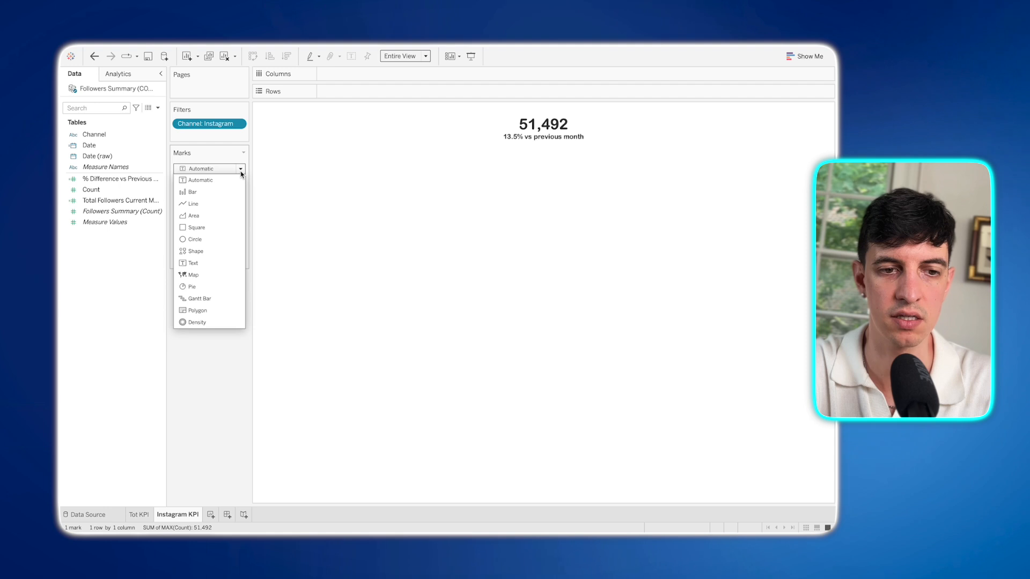
click(208, 251)
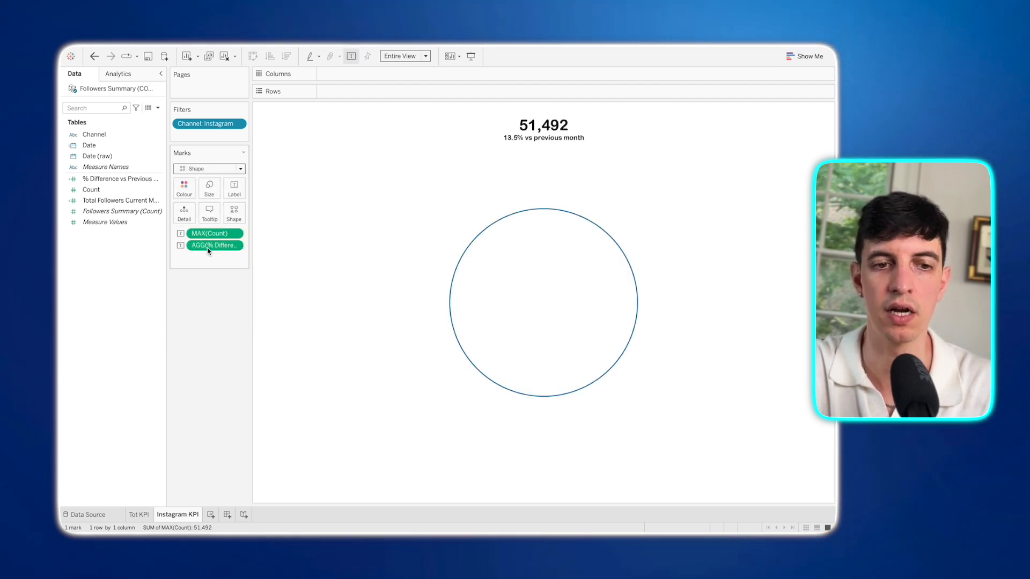
click(234, 214)
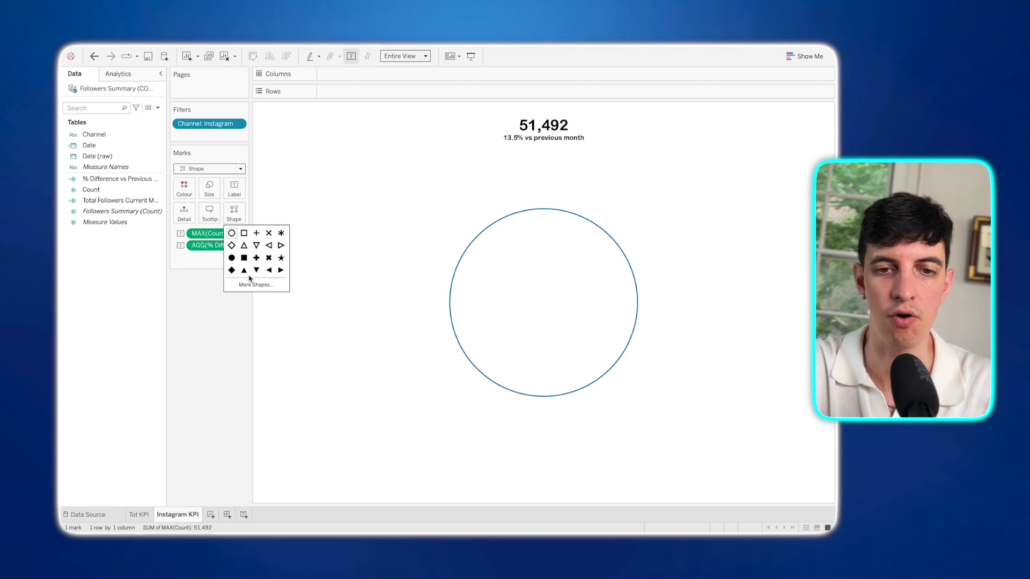
click(251, 285)
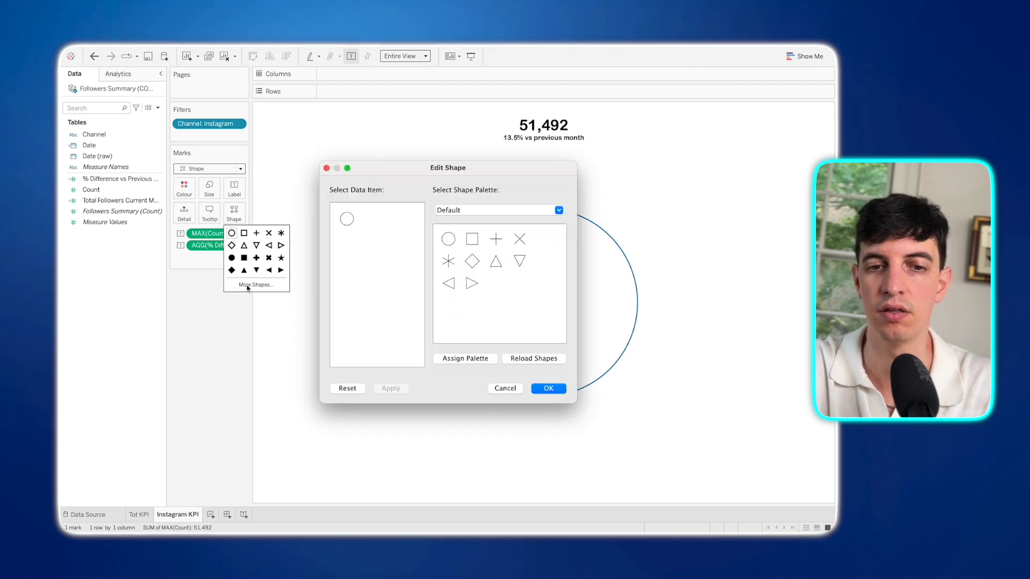
click(511, 211)
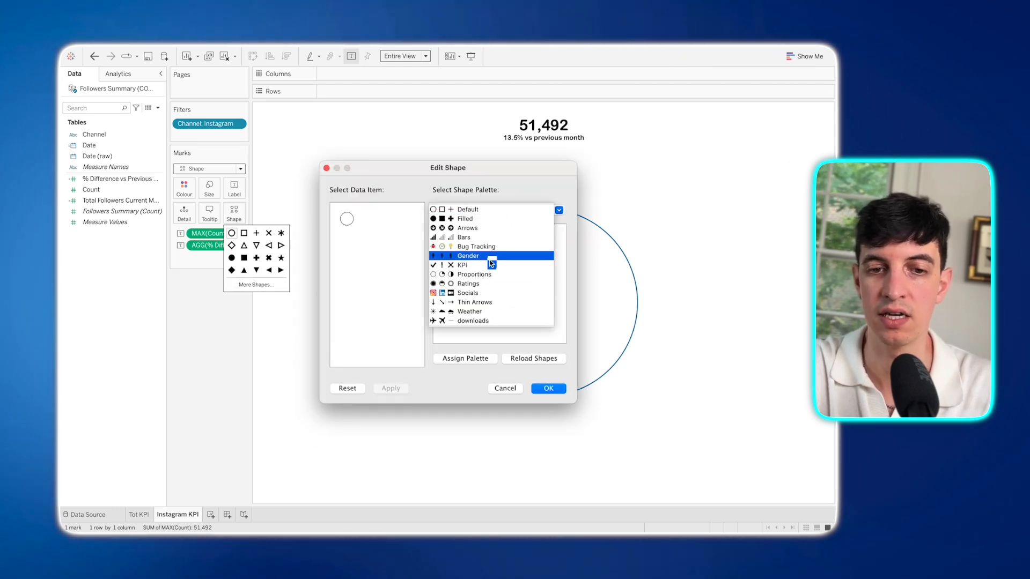
click(489, 293)
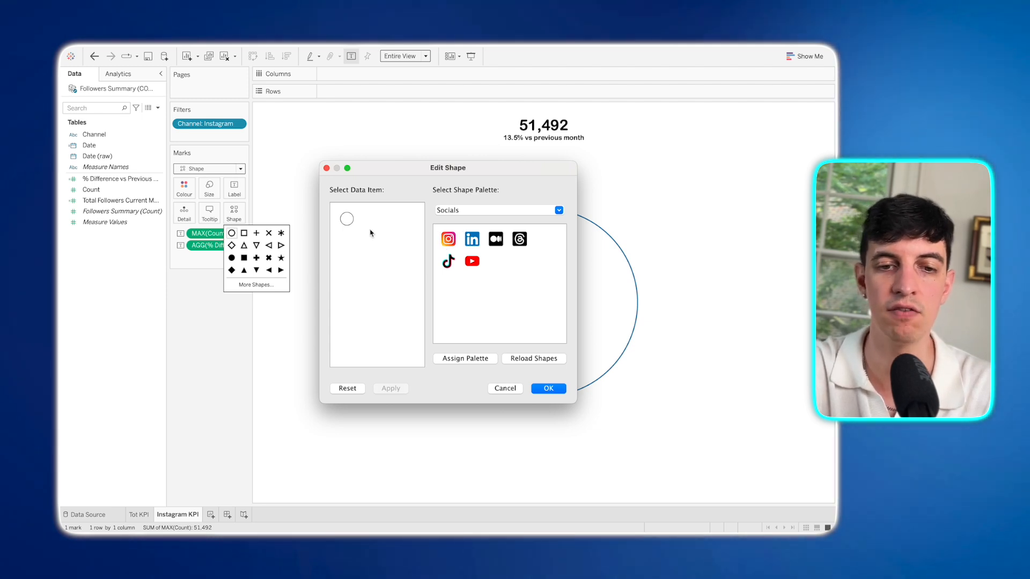
click(449, 238)
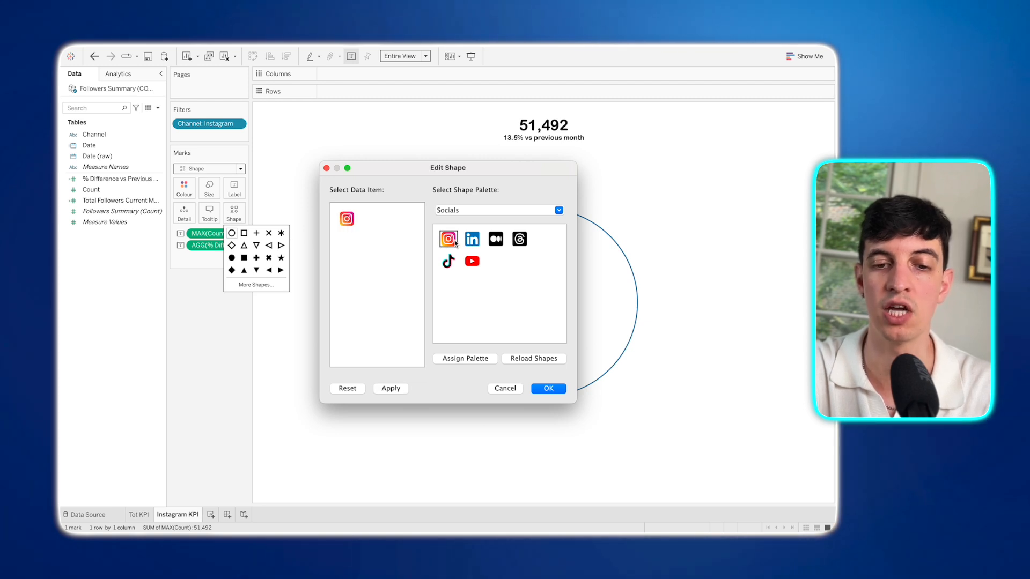
click(544, 389)
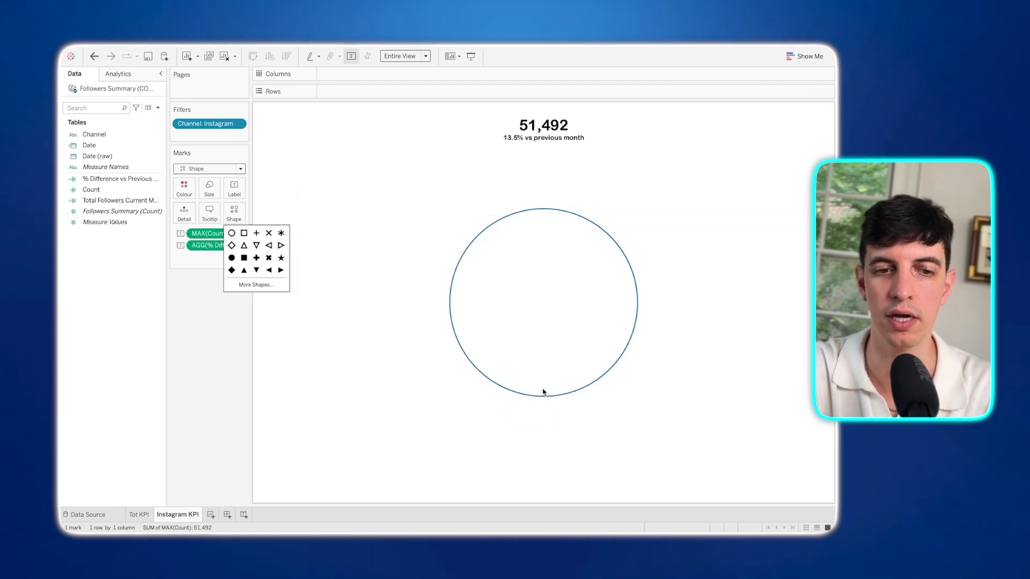
mouse_move(544, 392)
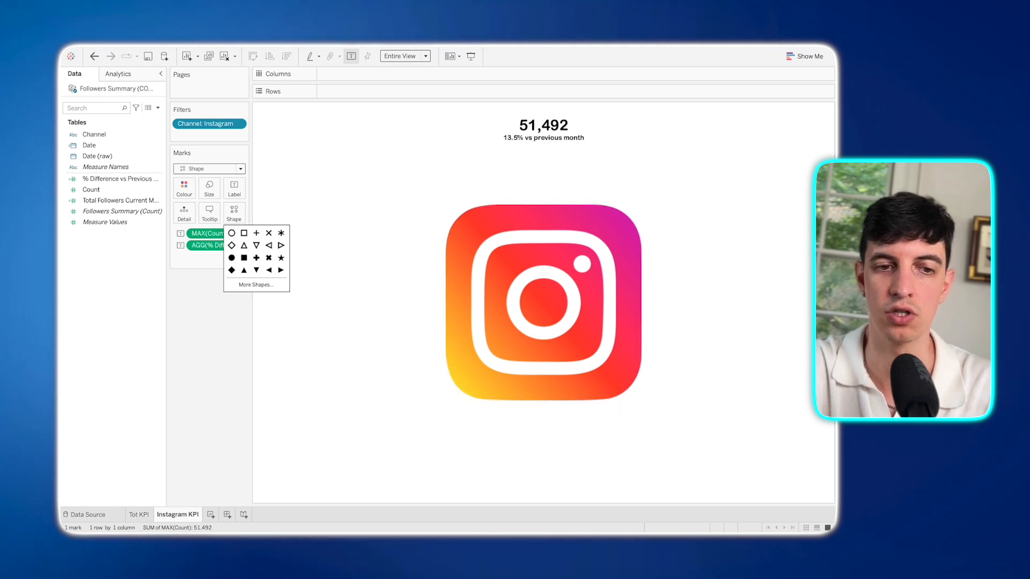
key(Escape)
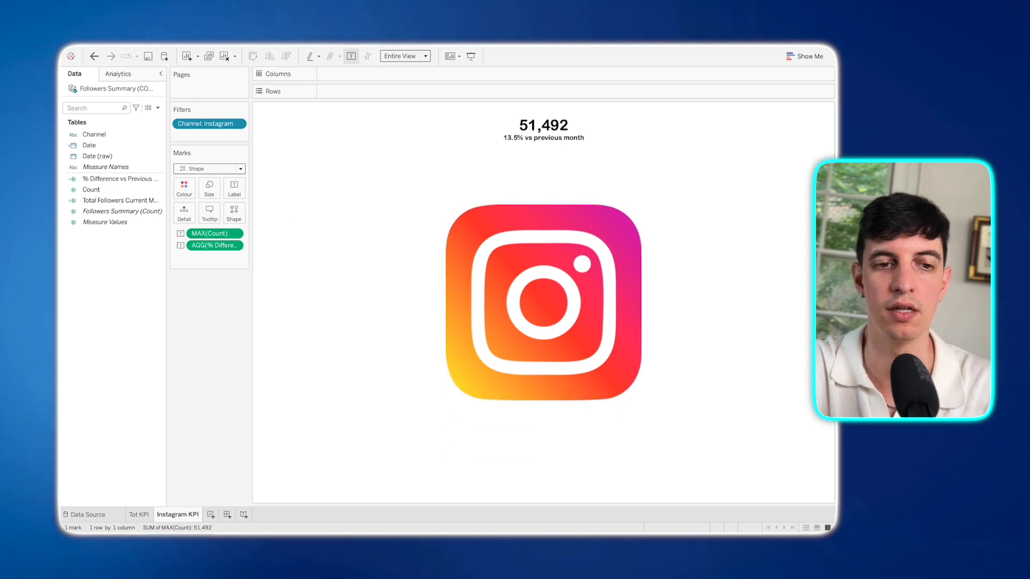
click(210, 188)
drag(228, 216, 224, 216)
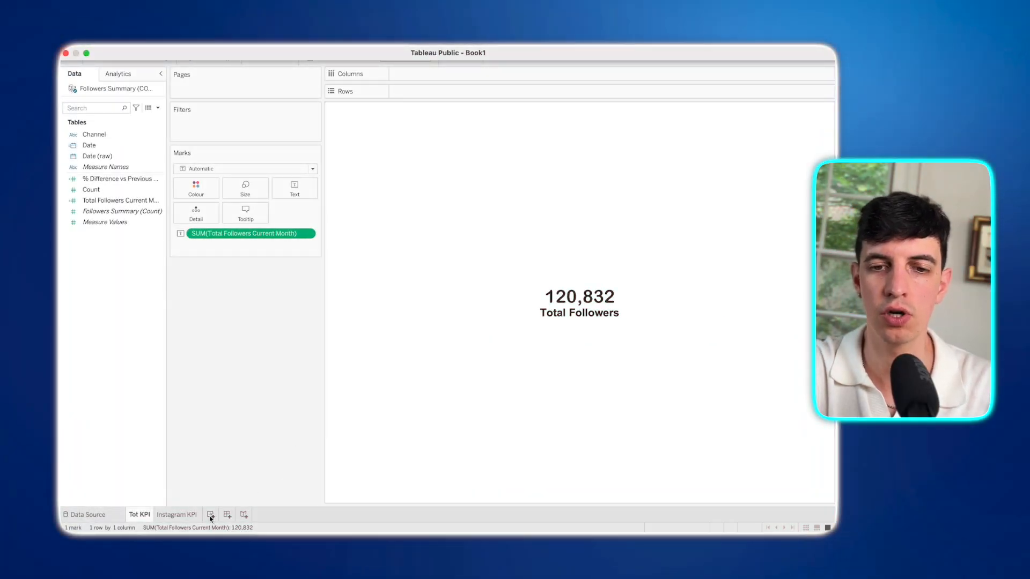
- Add a new worksheet and name it Tooltip 1
click(211, 515)
double_click(211, 515)
text(Tool)
key(Return)
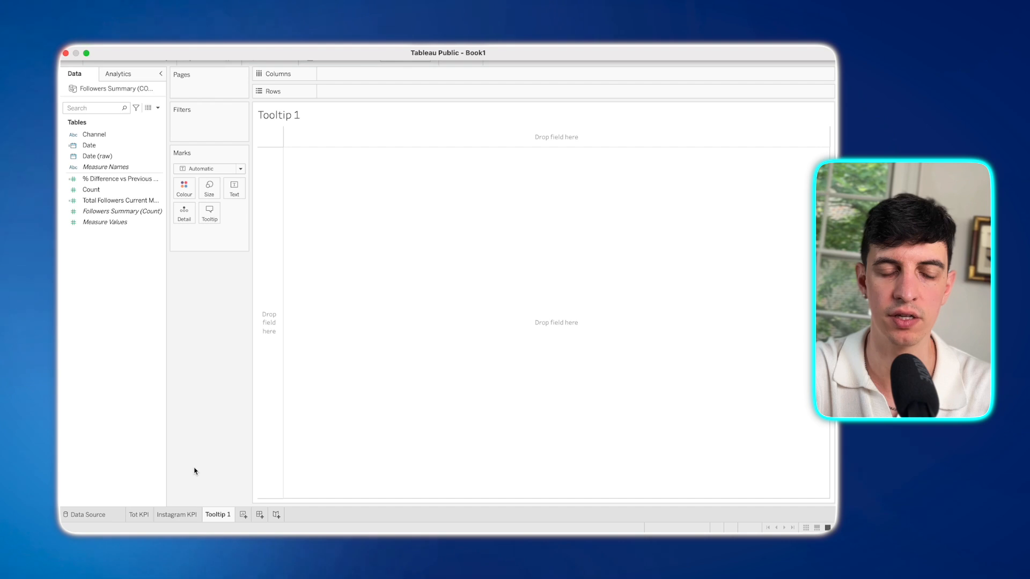
- Place Date on the columns as a continuous month-and-year field
click(106, 148)
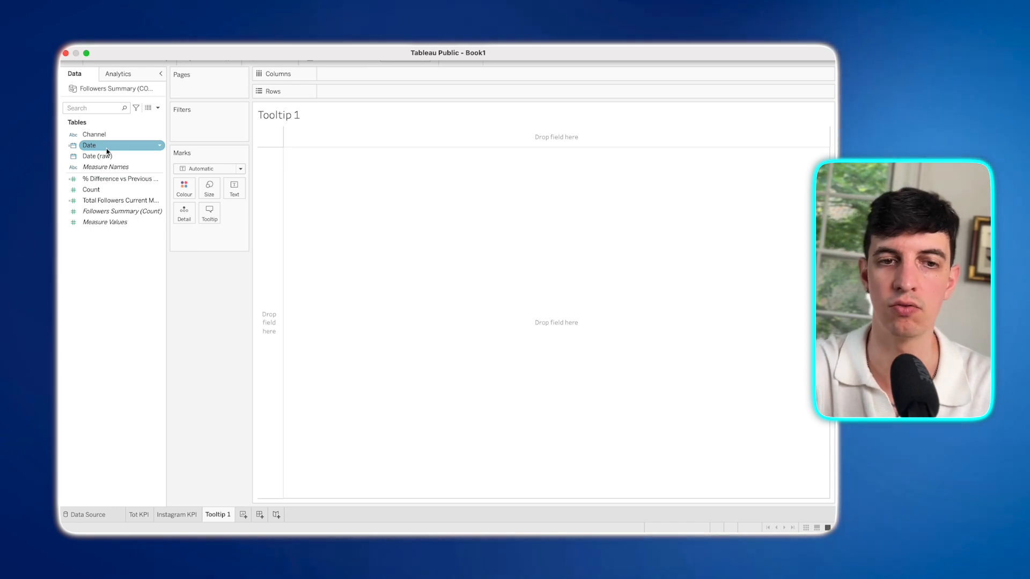
drag(107, 153, 345, 76)
click(386, 74)
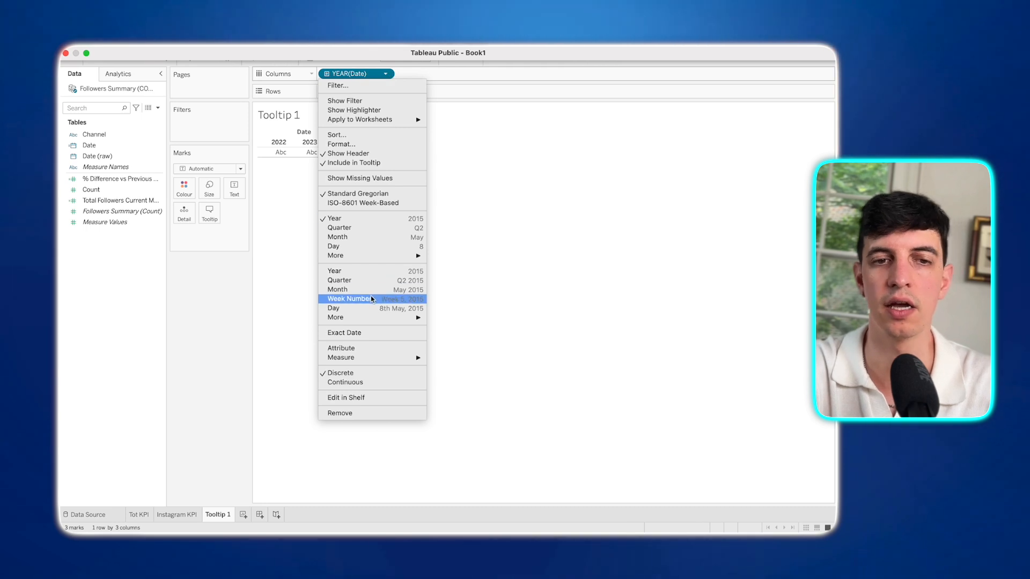
click(360, 382)
click(386, 75)
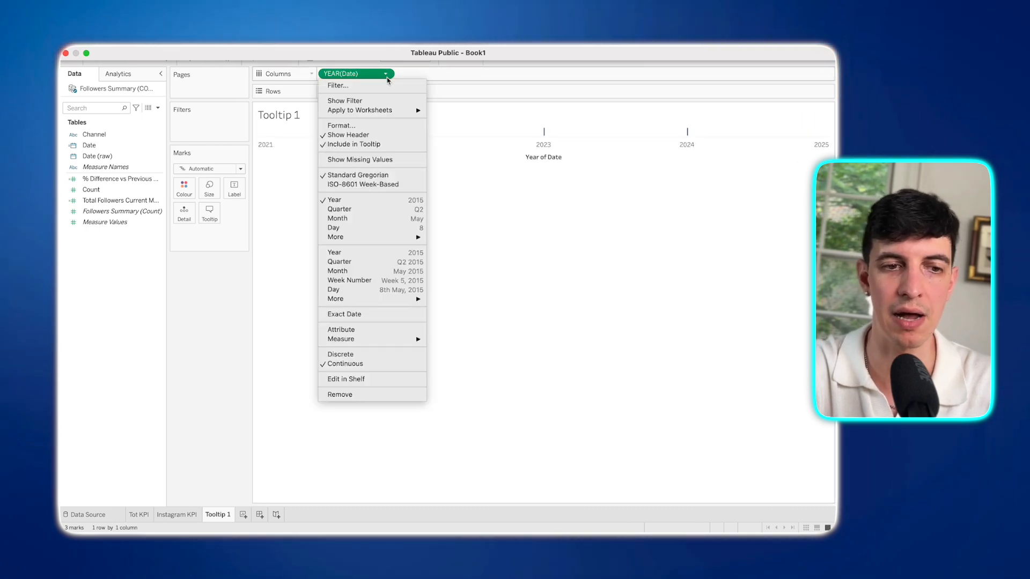
click(377, 274)
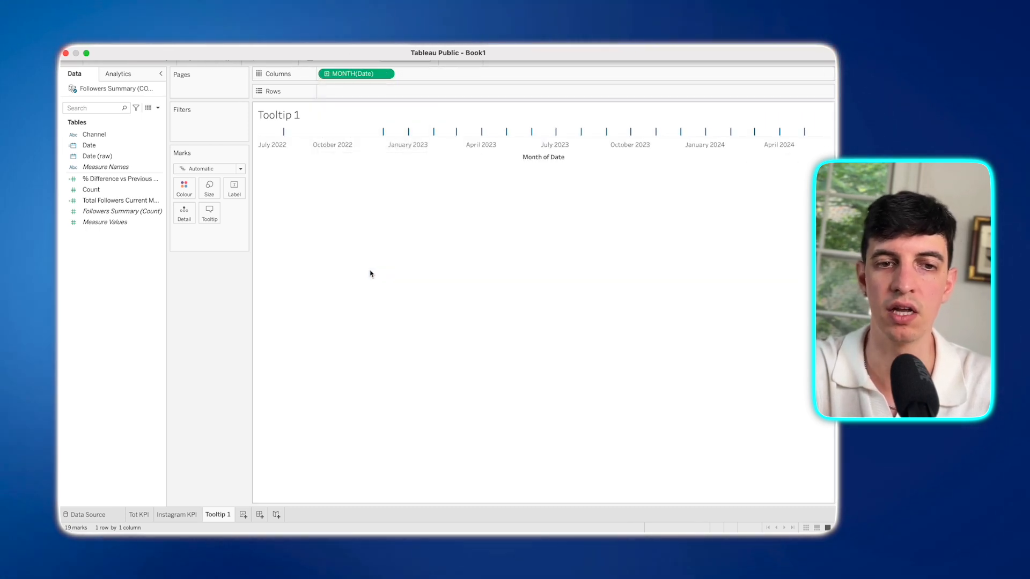
- Place Count on the rows and apply the Percent Difference quick table calculation to it
drag(153, 190, 379, 96)
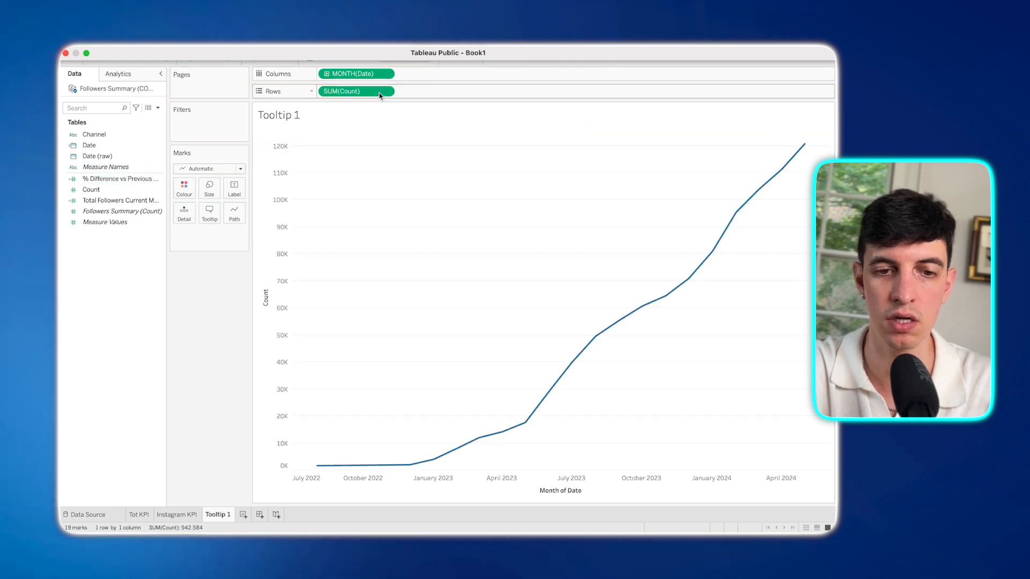
click(385, 92)
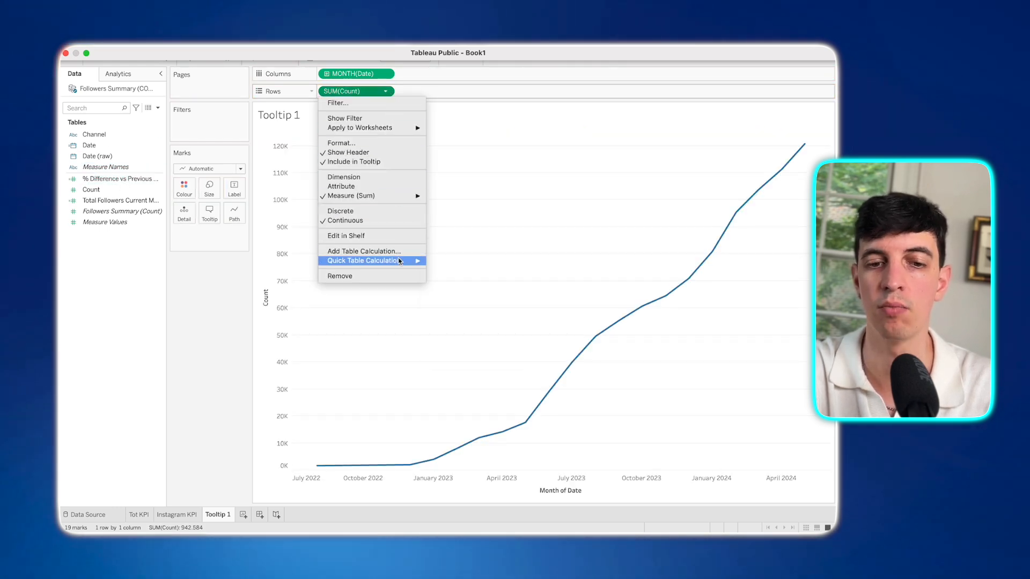
mouse_move(399, 261)
click(449, 280)
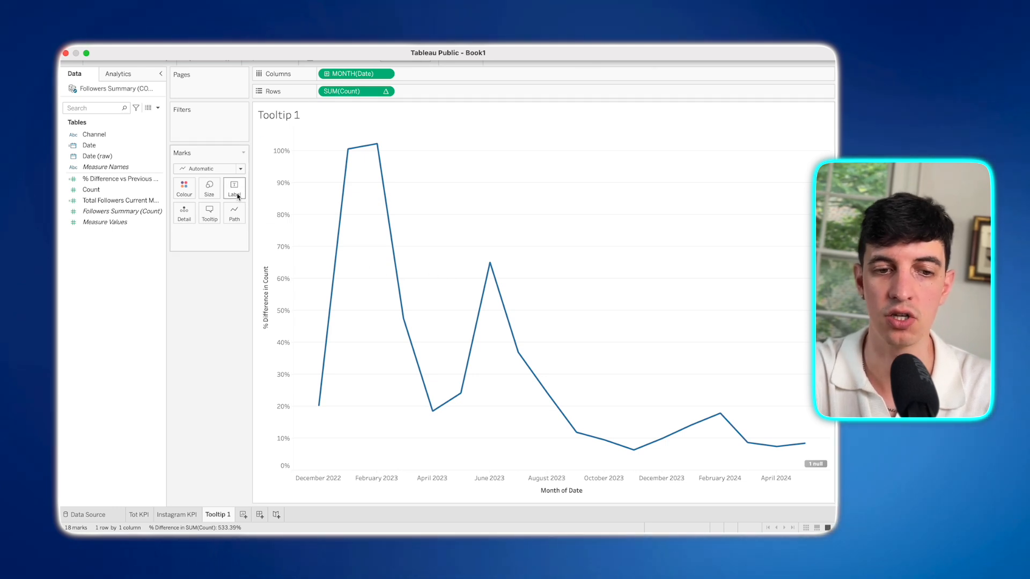
- Colour the percentage difference line orange and show mark labels on all its points
click(184, 189)
click(211, 221)
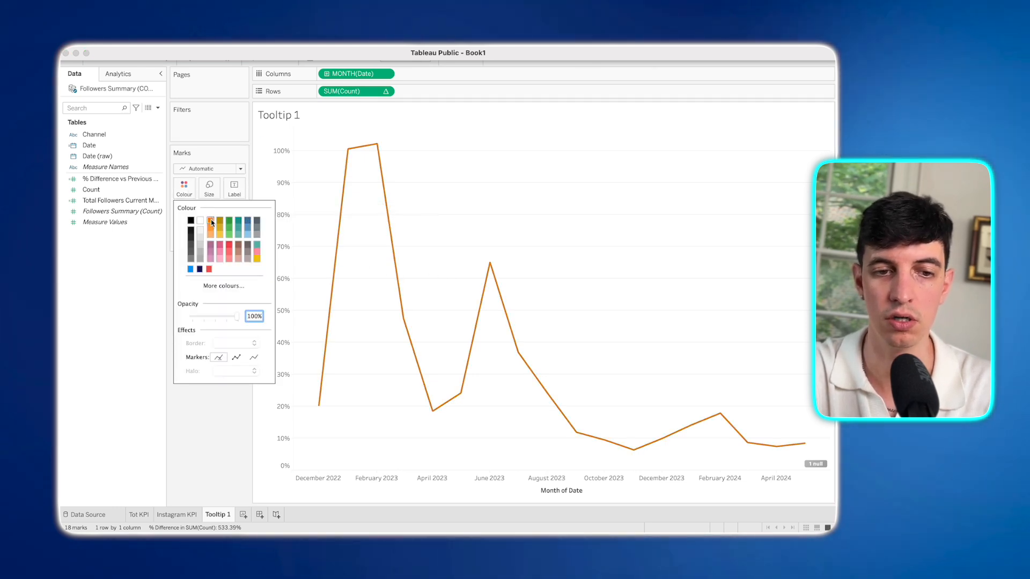
click(234, 187)
click(260, 212)
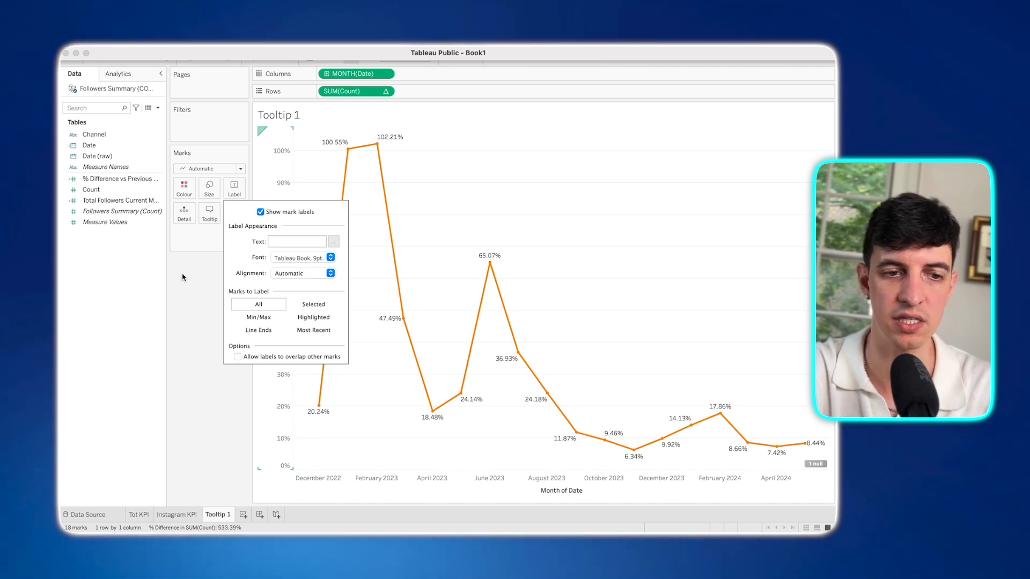
click(215, 256)
- Format the line's label numbers in the pane as Percentage with 0 decimal places
right_click(390, 140)
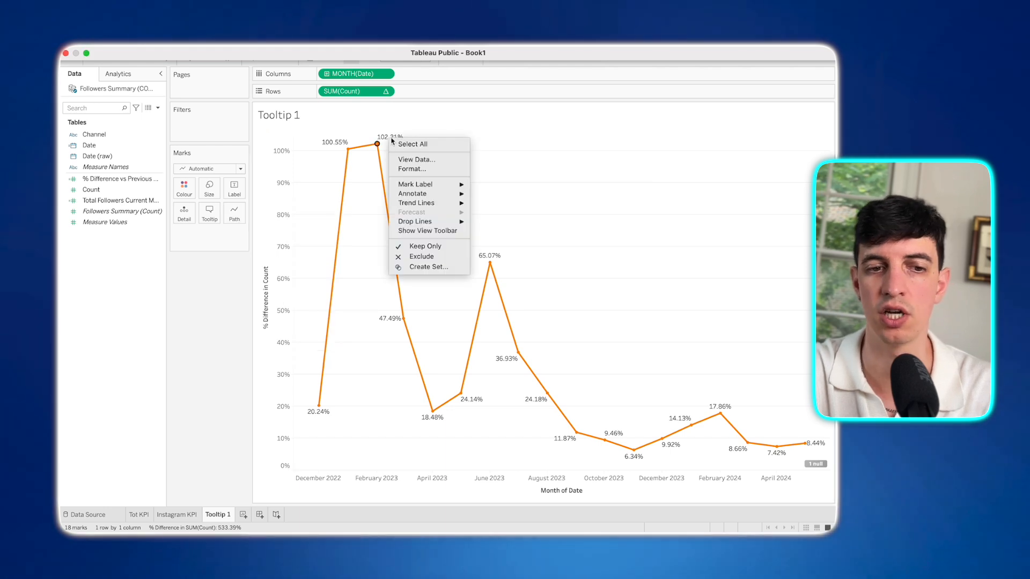
click(412, 168)
click(103, 107)
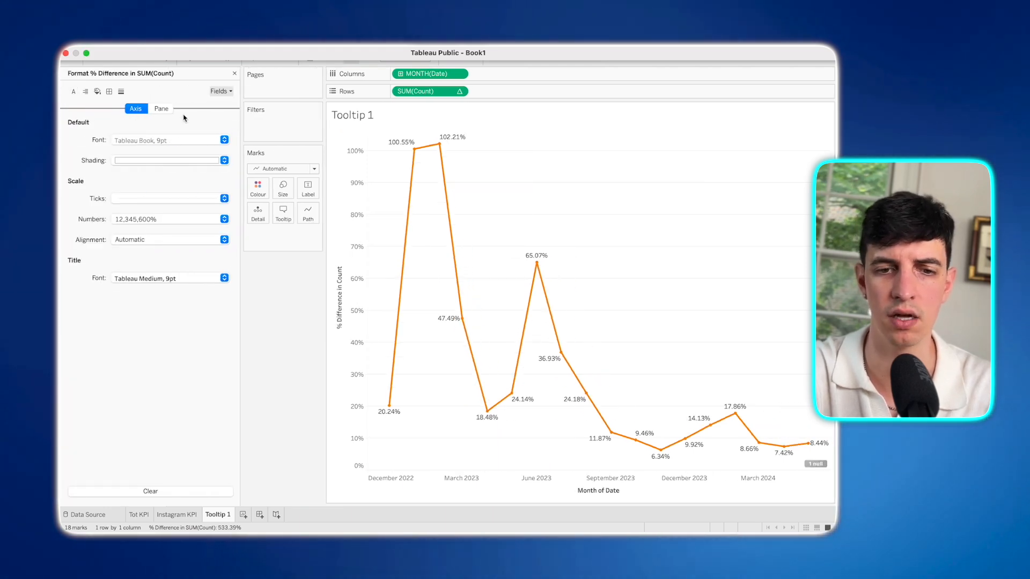
click(161, 109)
click(171, 181)
click(131, 251)
click(249, 224)
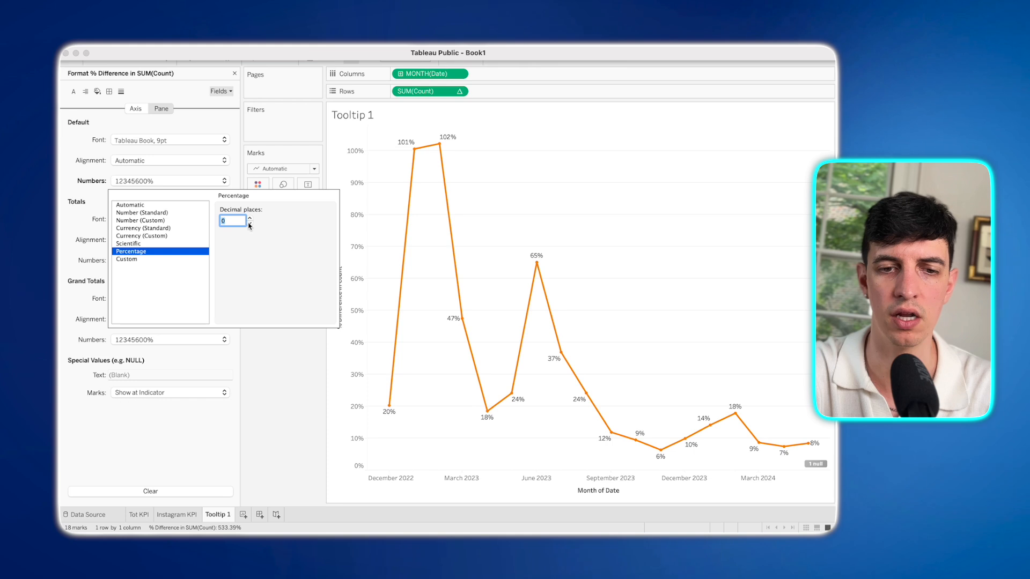
click(260, 376)
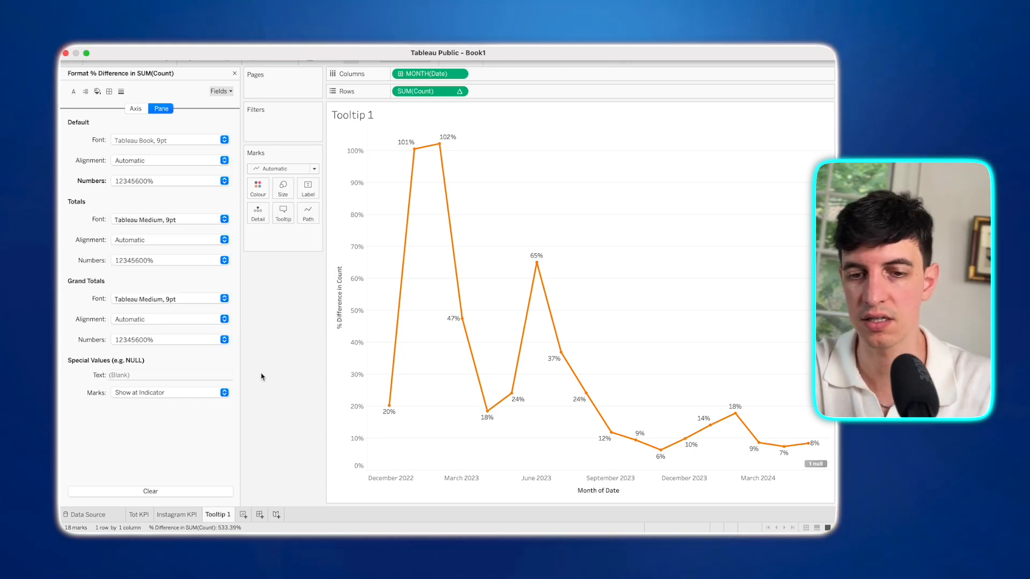
- Remove the title from the Month of Date axis
right_click(617, 492)
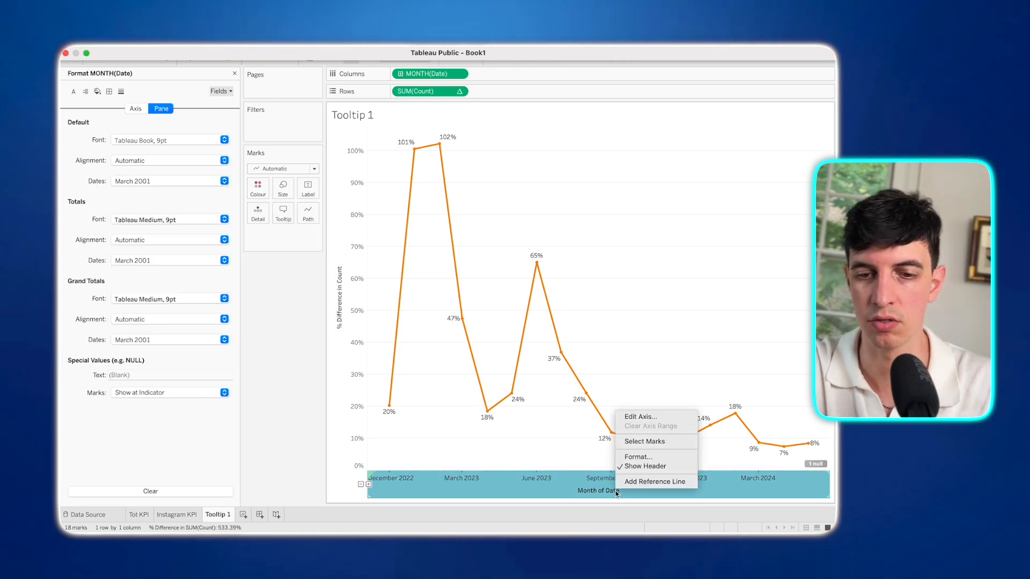
click(631, 419)
double_click(438, 382)
triple_click(438, 382)
key(BackSpace)
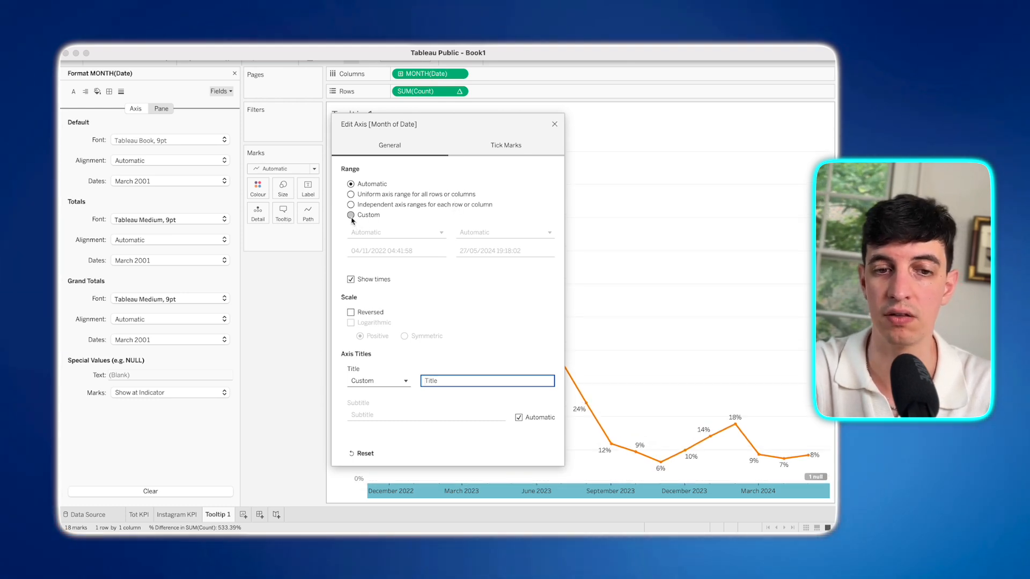
- Set the date axis's major tick marks to a fixed interval of 1 month
click(506, 145)
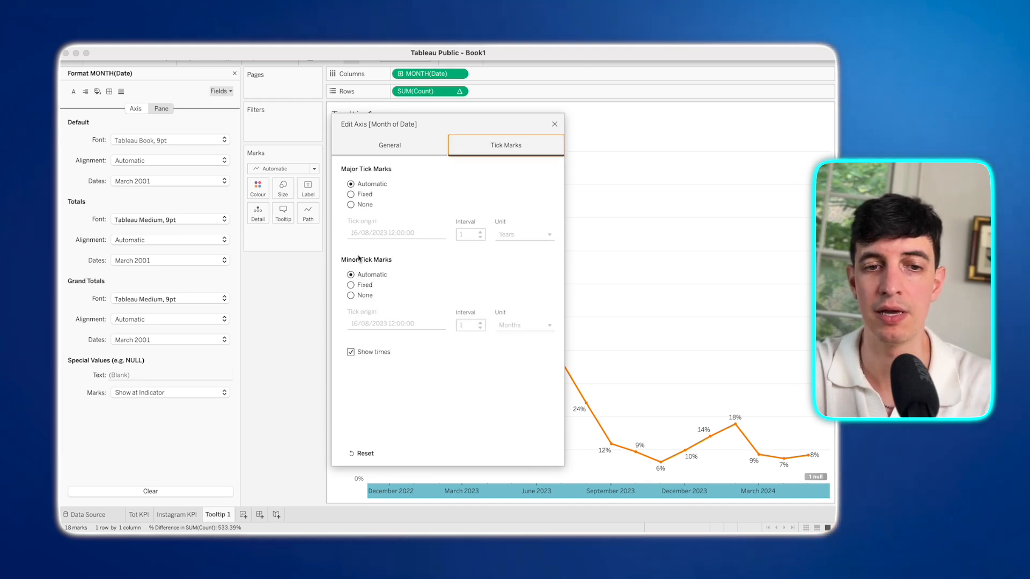
click(351, 195)
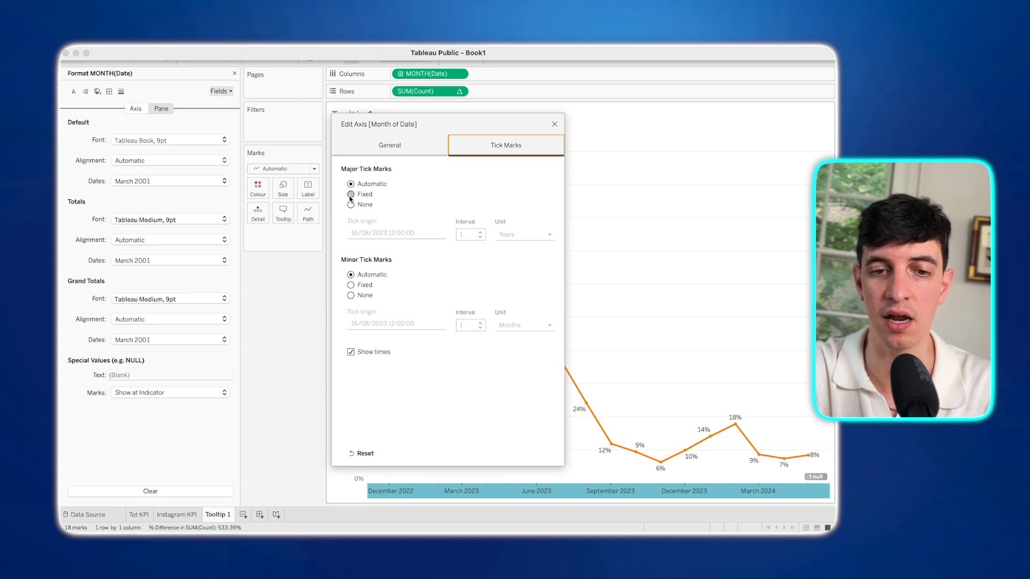
click(522, 235)
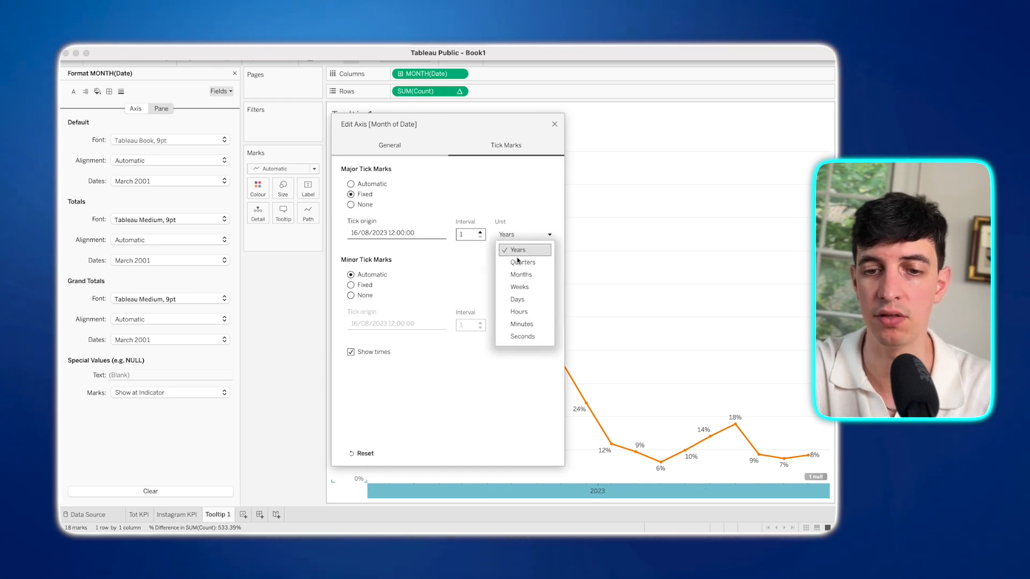
click(518, 275)
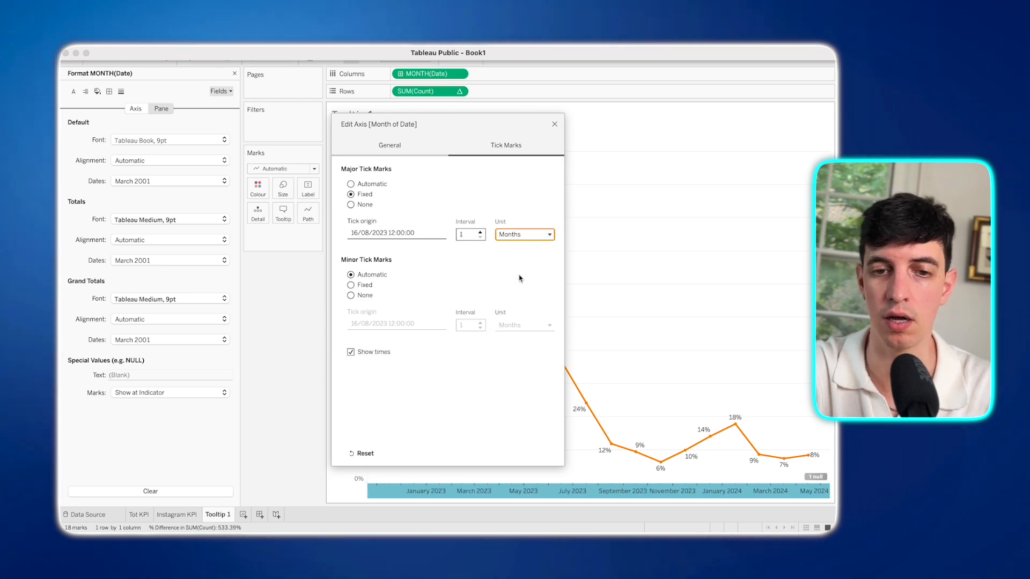
click(555, 125)
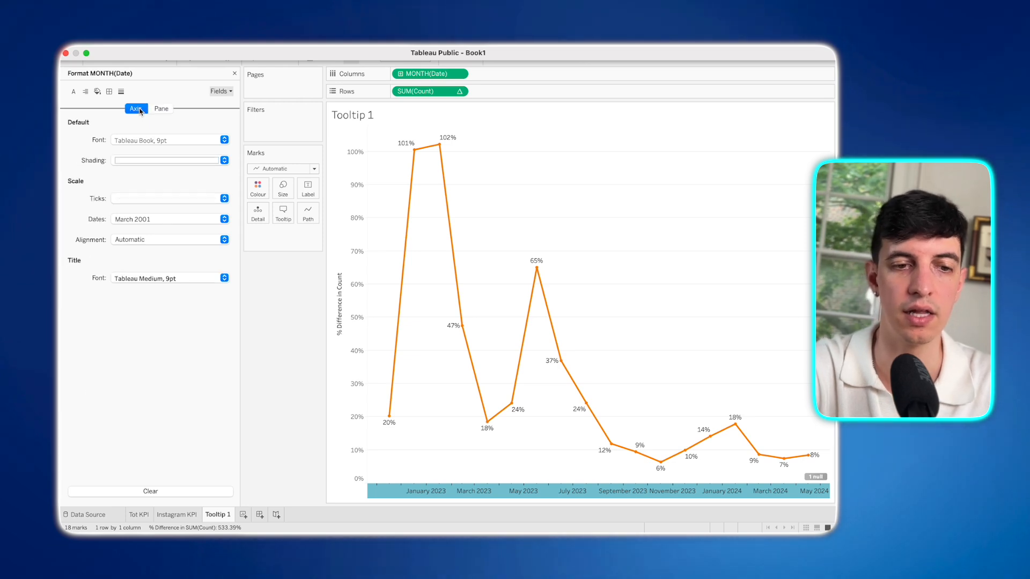
- Apply the custom date format "mmm yy" to the month axis labels of the Tooltip 1 chart
click(224, 219)
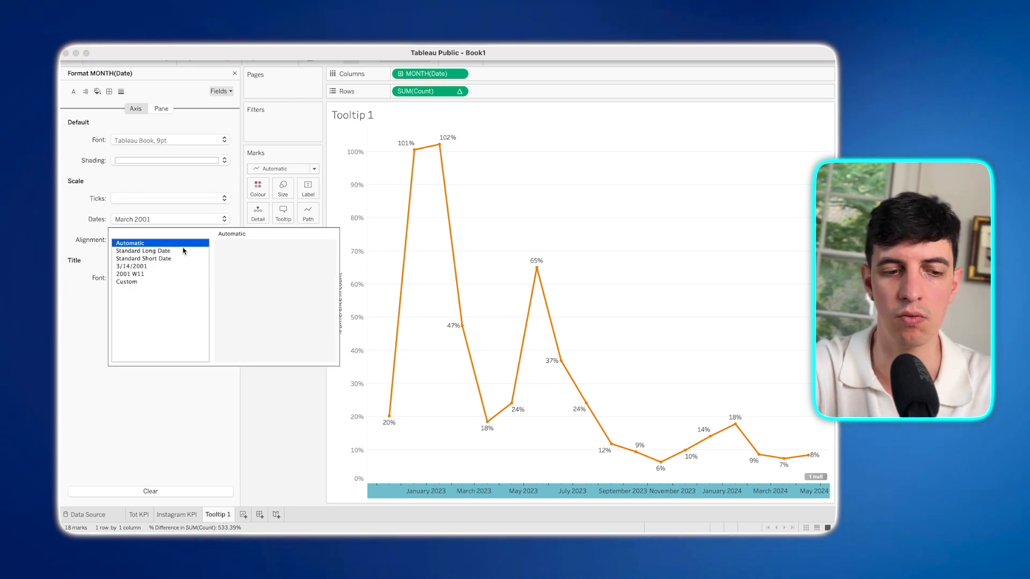
click(138, 282)
click(240, 260)
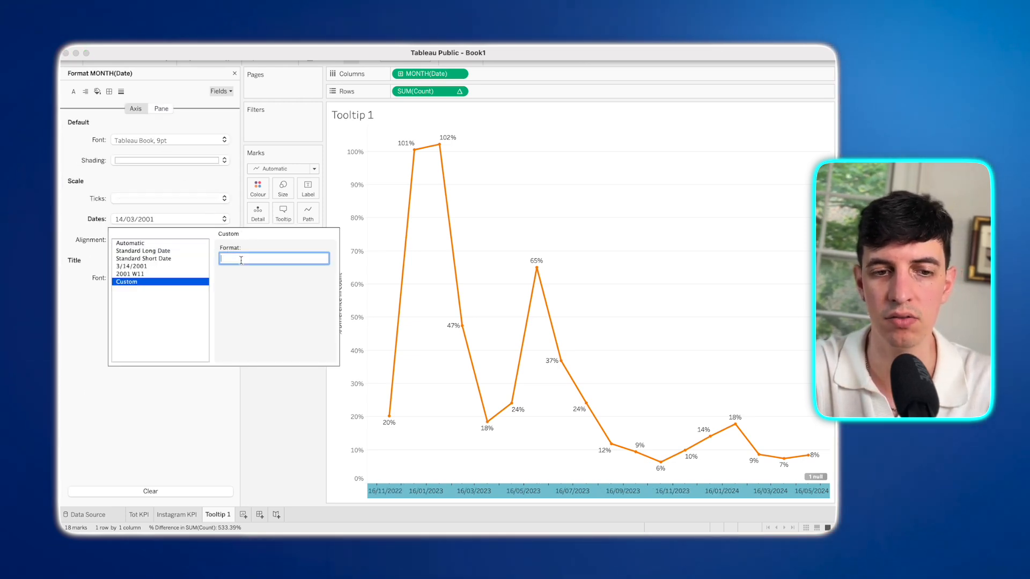
text(mm)
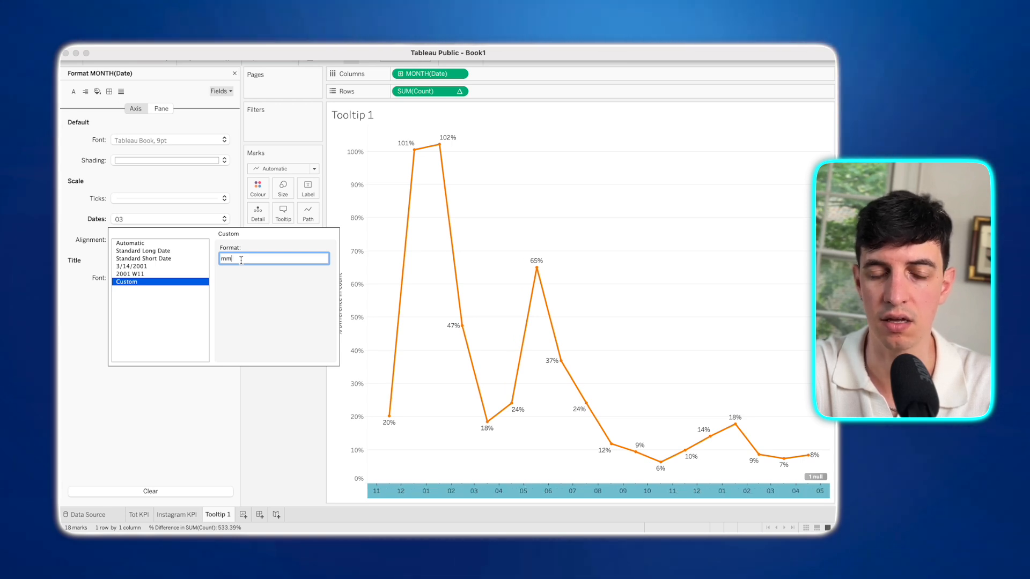
text(m y)
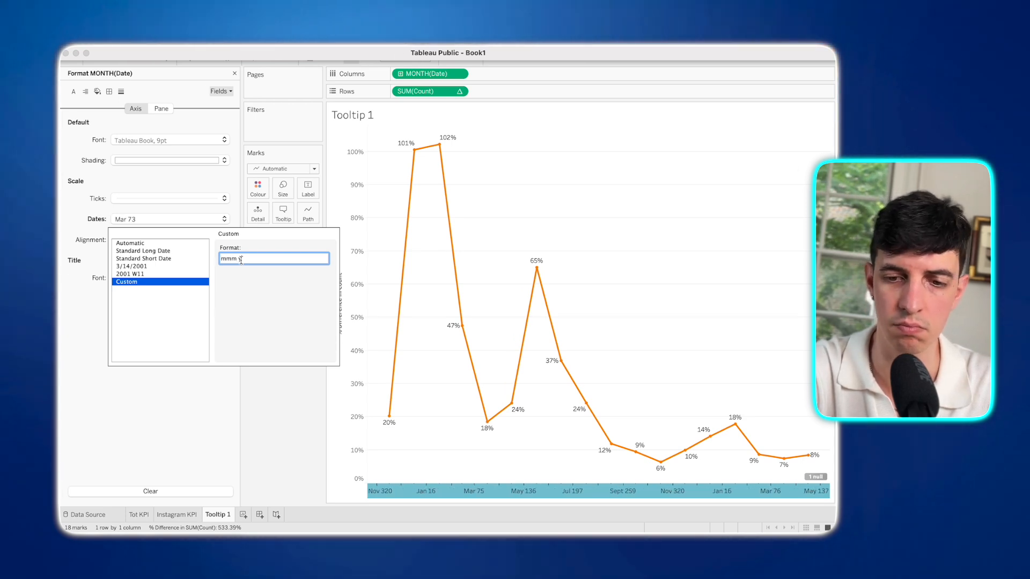
text(y)
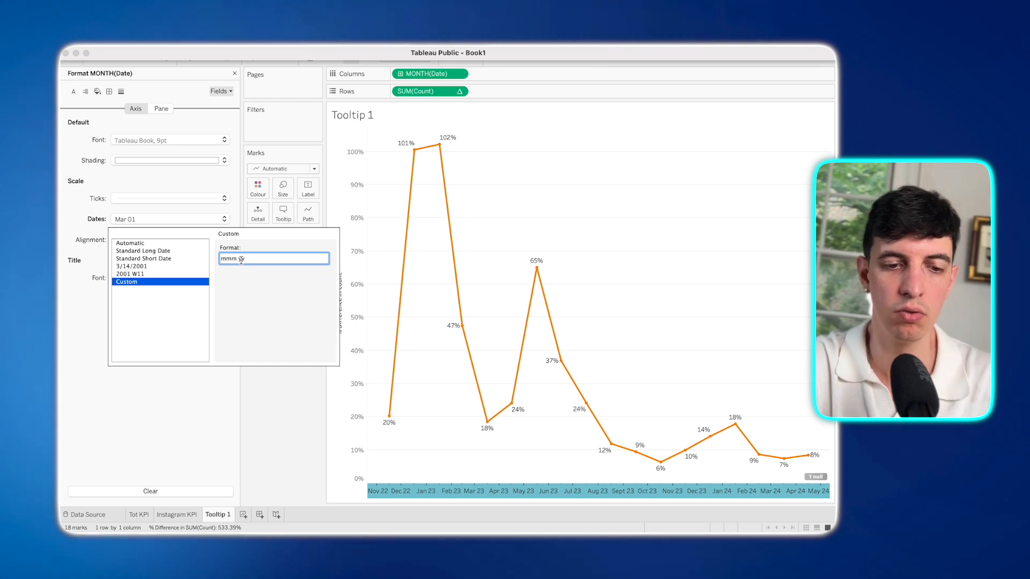
click(290, 419)
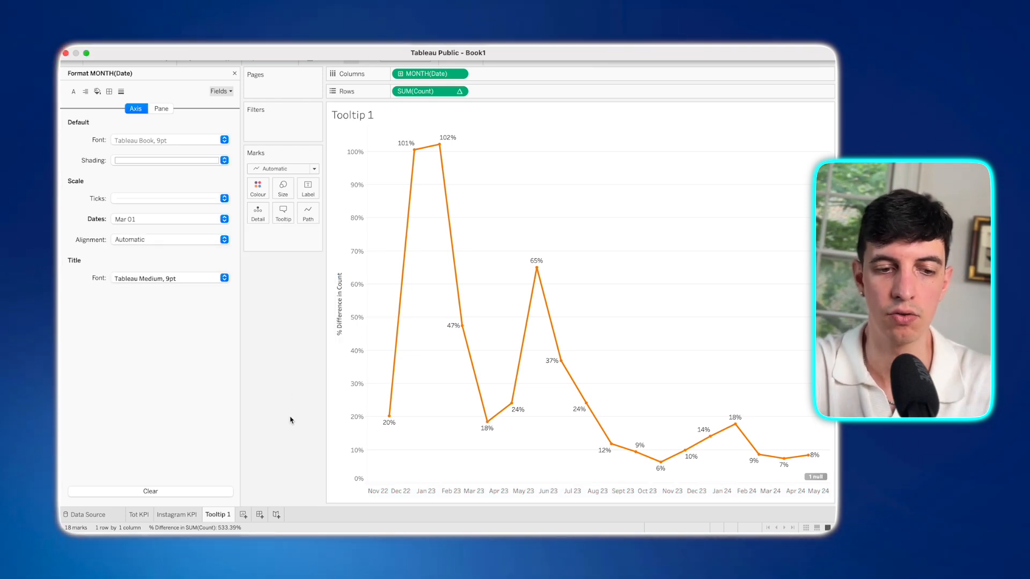
- Replace the Tot KPI worksheet's default tooltip text with the embedded Tooltip 1 sheet
click(141, 515)
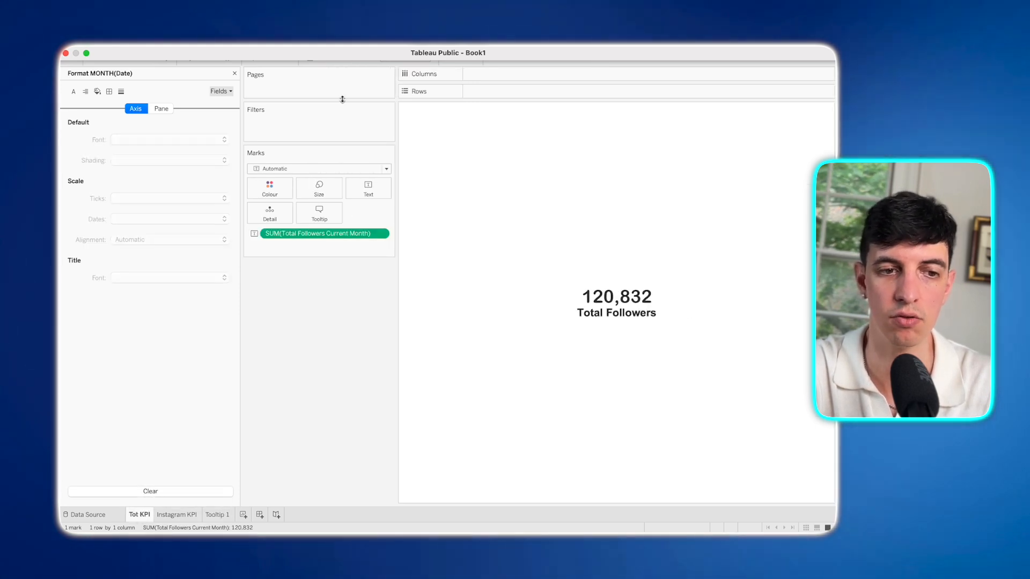
click(320, 214)
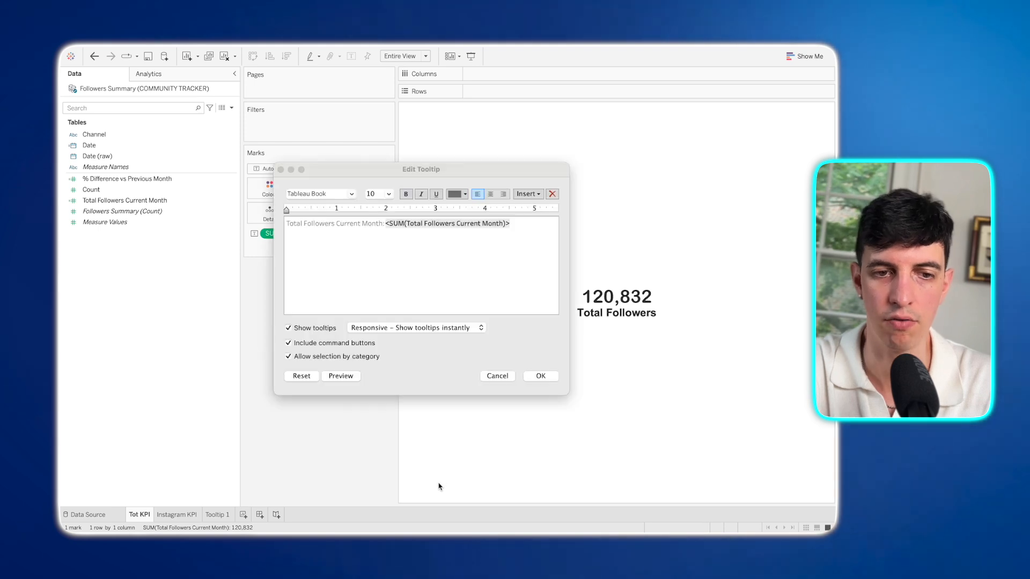
key(BackSpace)
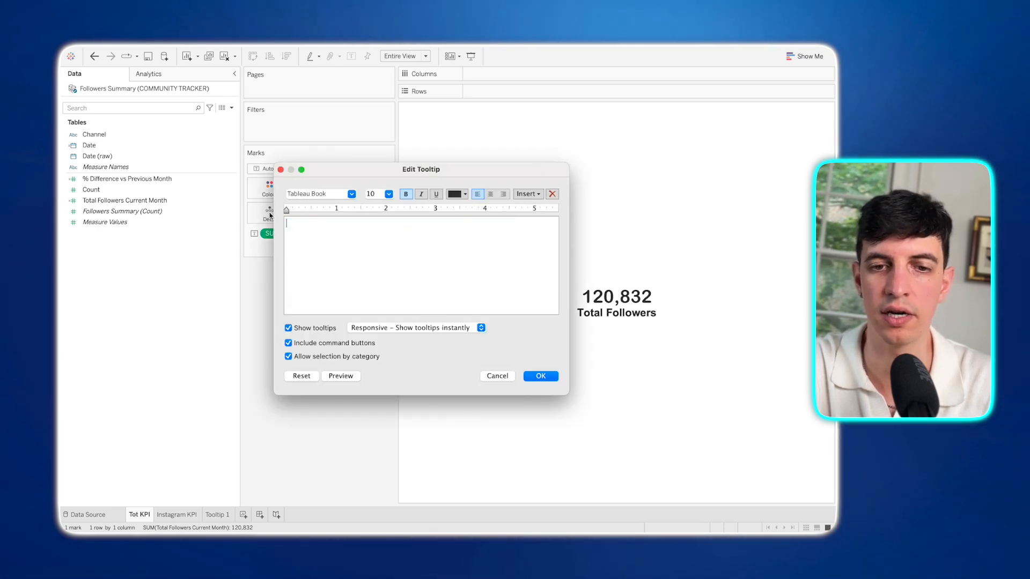
click(532, 195)
mouse_move(541, 205)
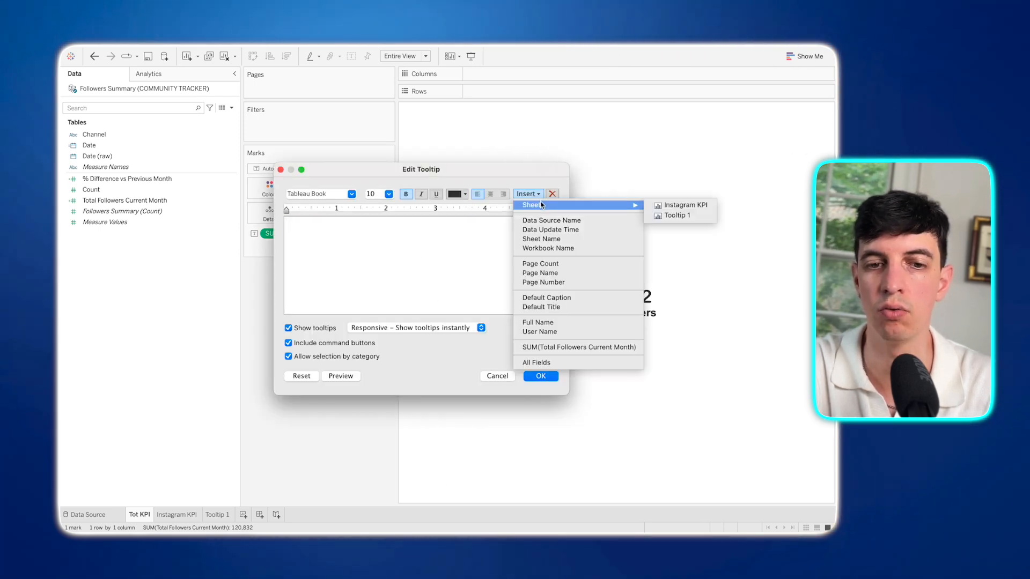
click(663, 216)
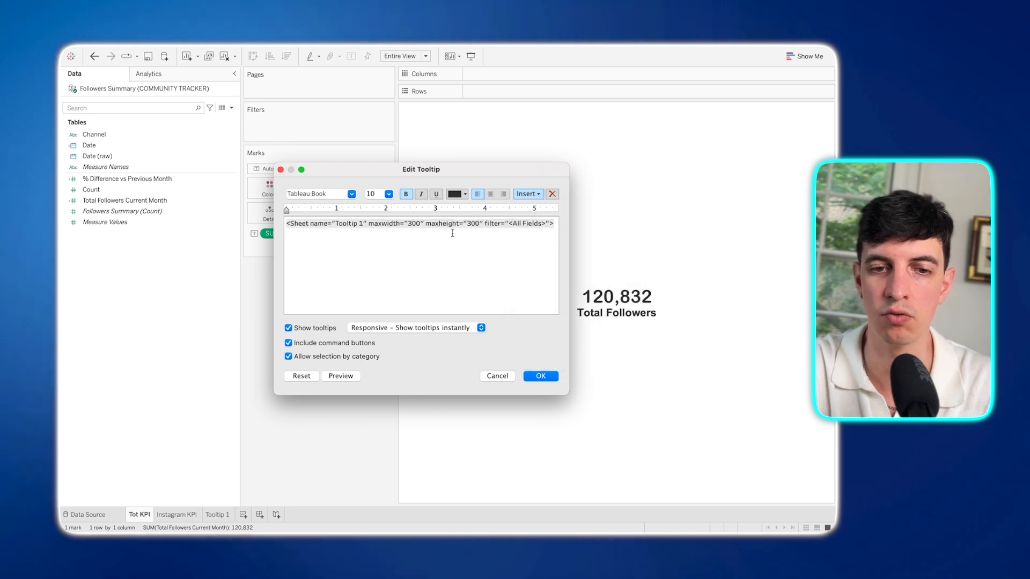
- Set the embedded Tooltip 1 sheet's maxwidth and maxheight to 700, apply the tooltip, and preview it on the Total Followers figure
triple_click(412, 226)
key(BackSpace)
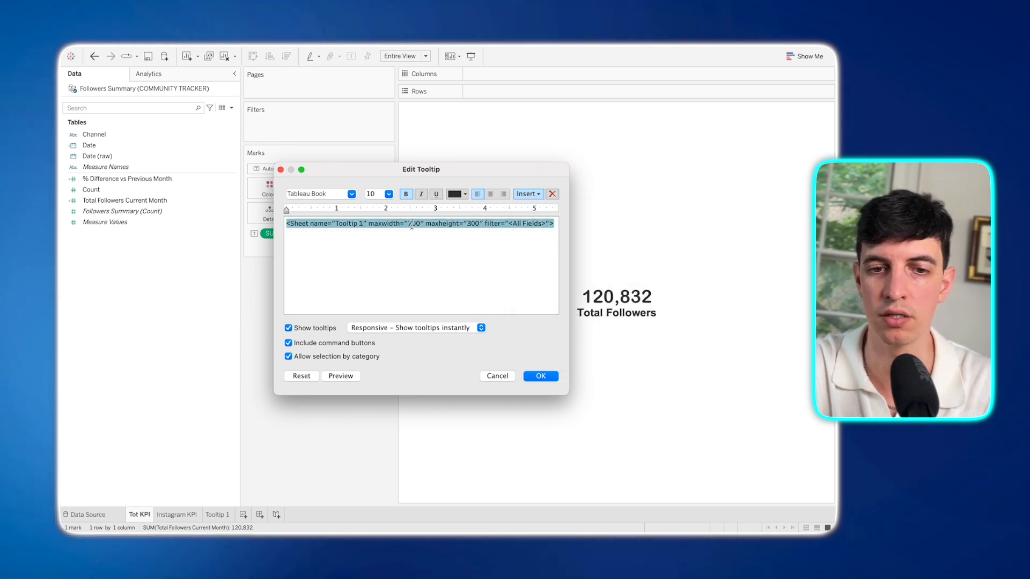
click(472, 224)
key(BackSpace)
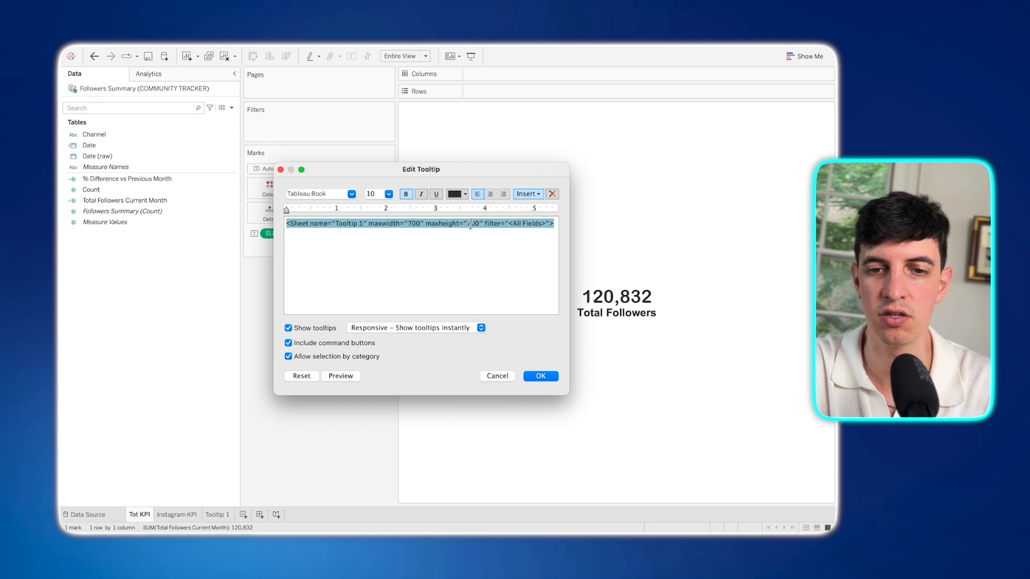
text(7)
click(540, 377)
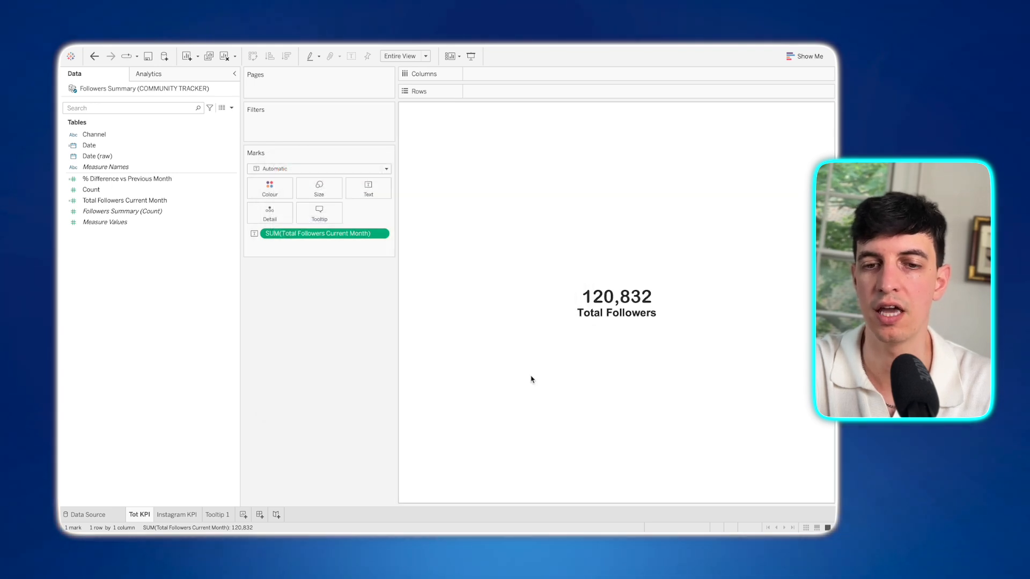
mouse_move(601, 314)
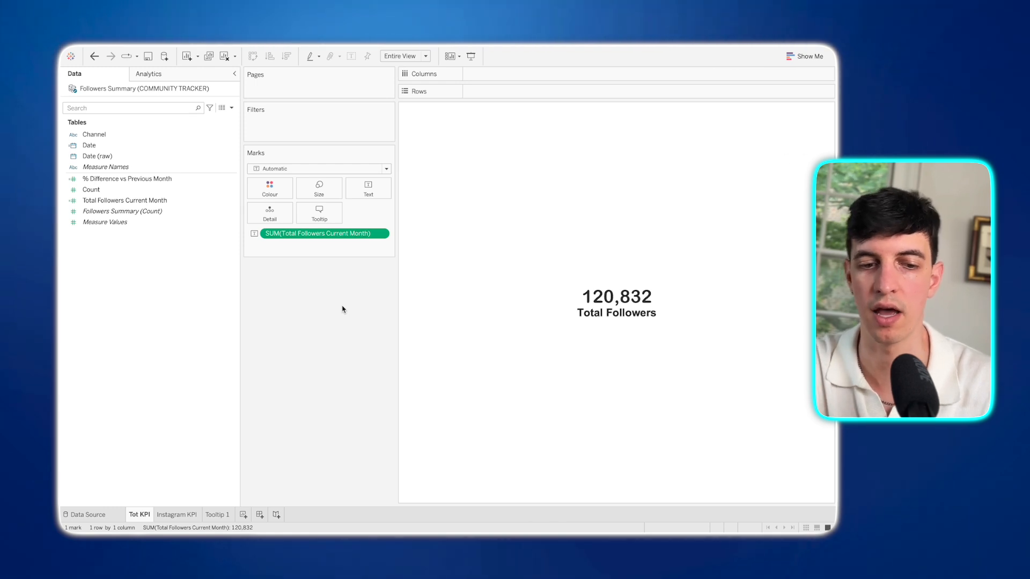
- Duplicate the Tooltip 1 worksheet and name the copy Tooltip 2
click(217, 515)
right_click(221, 516)
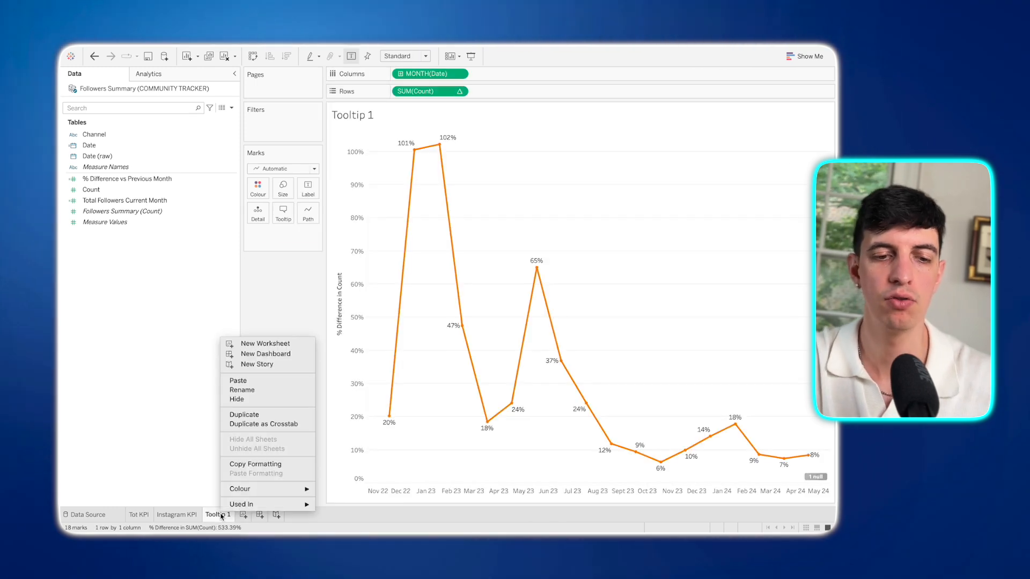
click(242, 417)
double_click(272, 514)
key(End)
key(BackSpace)
key(BackSpace)
key(BackSpace)
key(BackSpace)
key(BackSpace)
text(2)
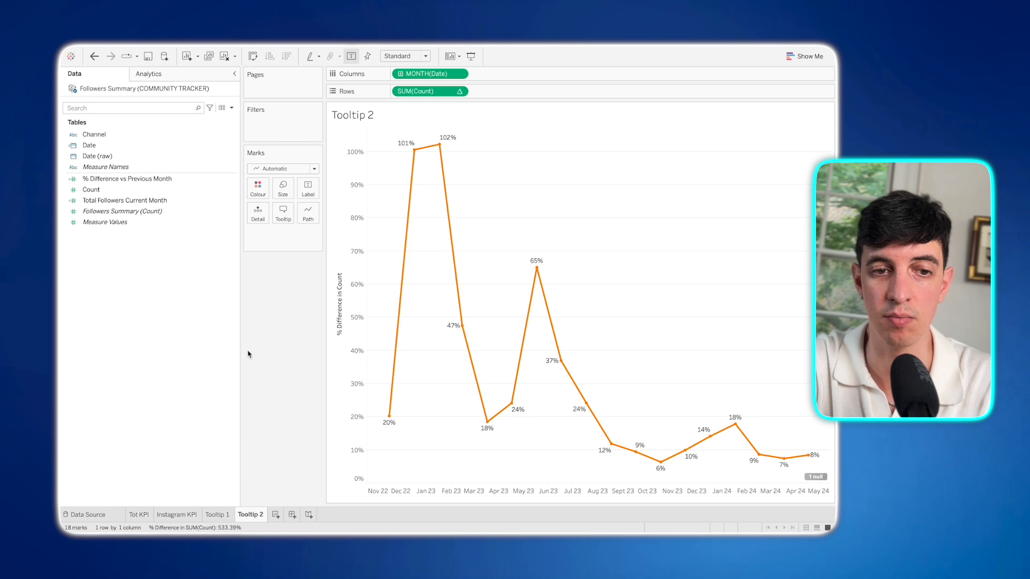
- Add Channel as a detail on the Tooltip 2 line chart and inspect the August 2023 peak
drag(108, 134, 259, 222)
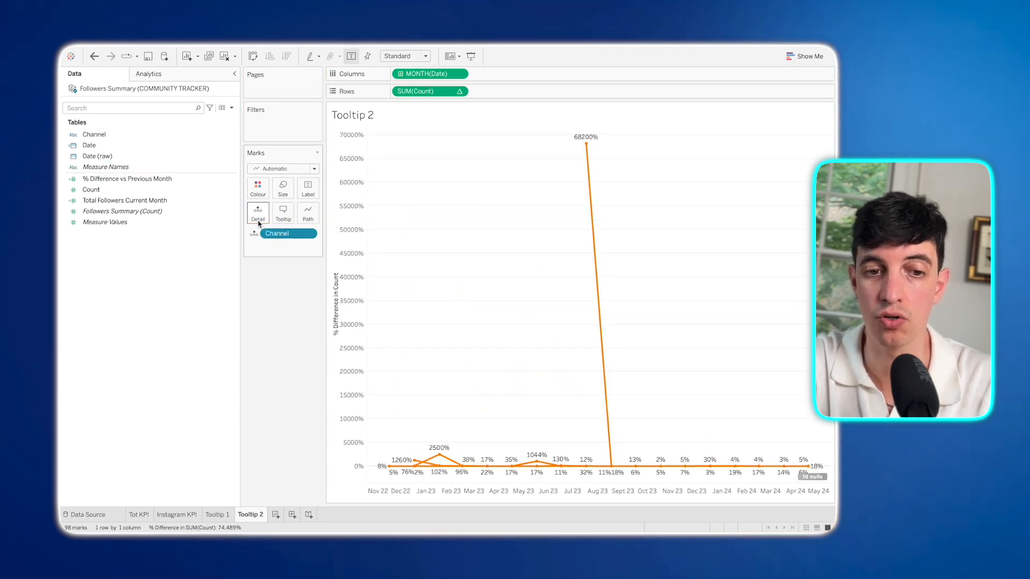
mouse_move(587, 144)
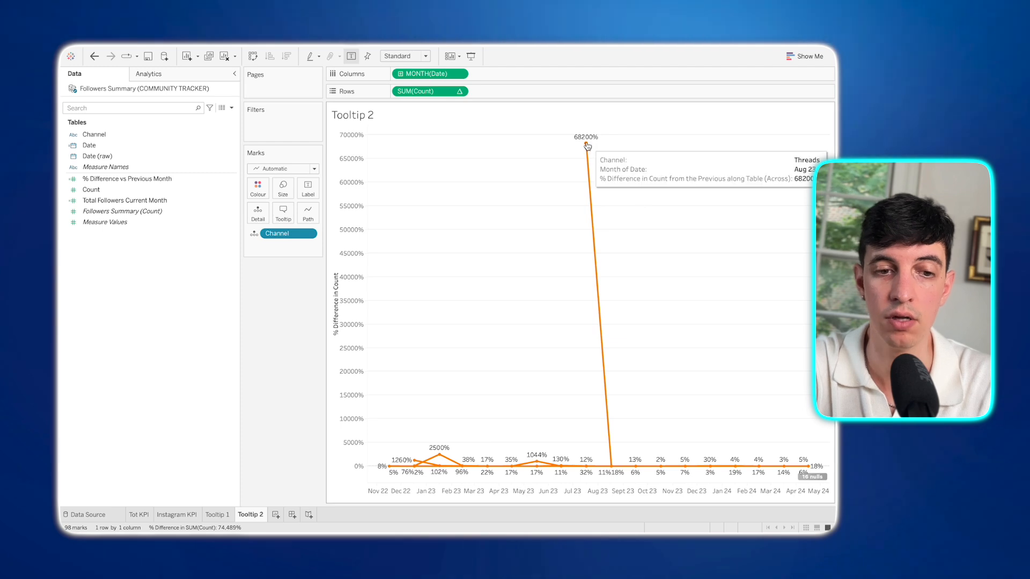
- Replace the Instagram KPI worksheet's default tooltip text with the embedded Tooltip 2 sheet
click(174, 515)
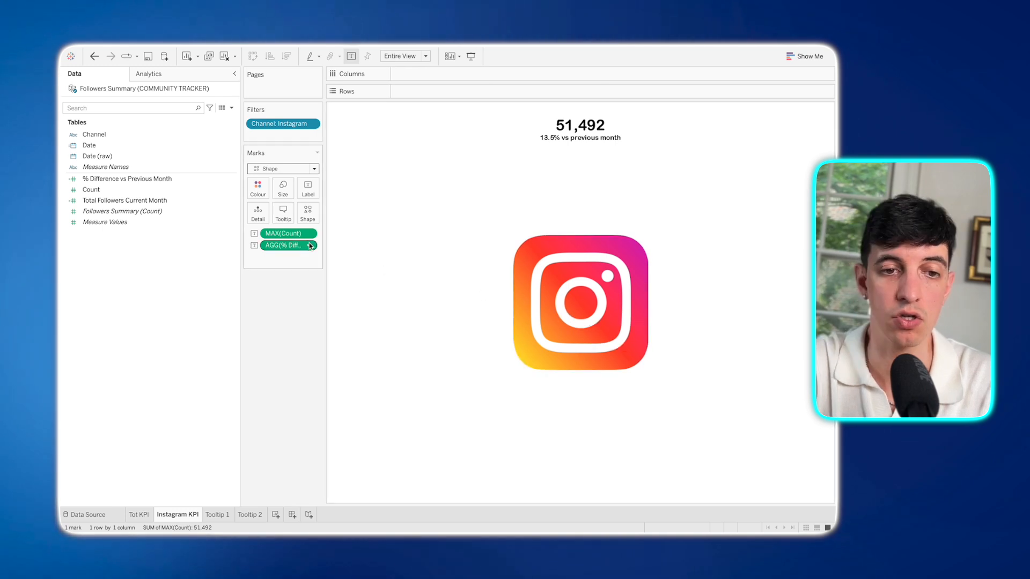
click(283, 215)
key(super+a)
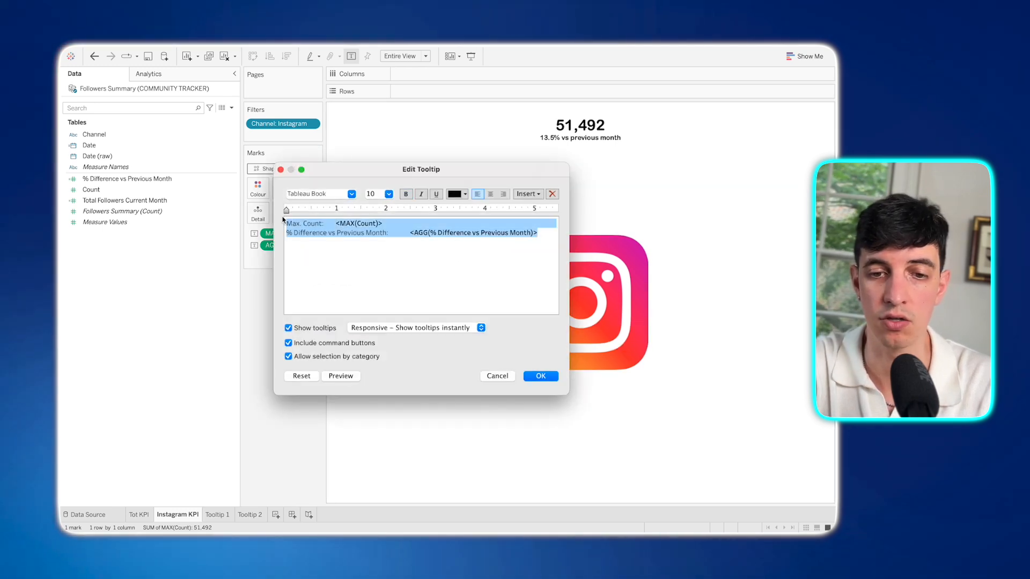
key(BackSpace)
click(527, 194)
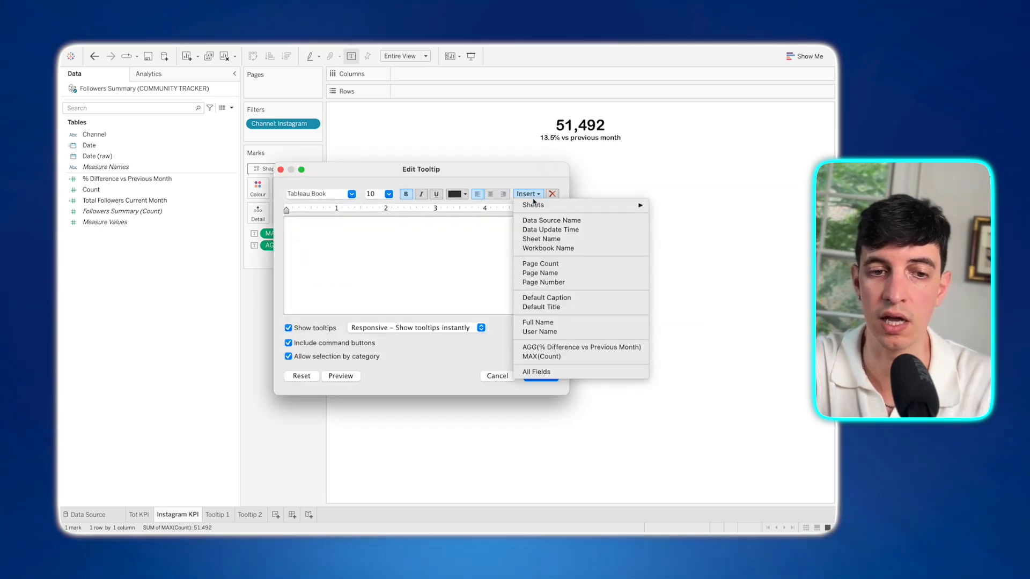
mouse_move(641, 206)
click(682, 216)
- Set both maxwidth and maxheight of the embedded Tooltip 2 sheet to 700
click(412, 224)
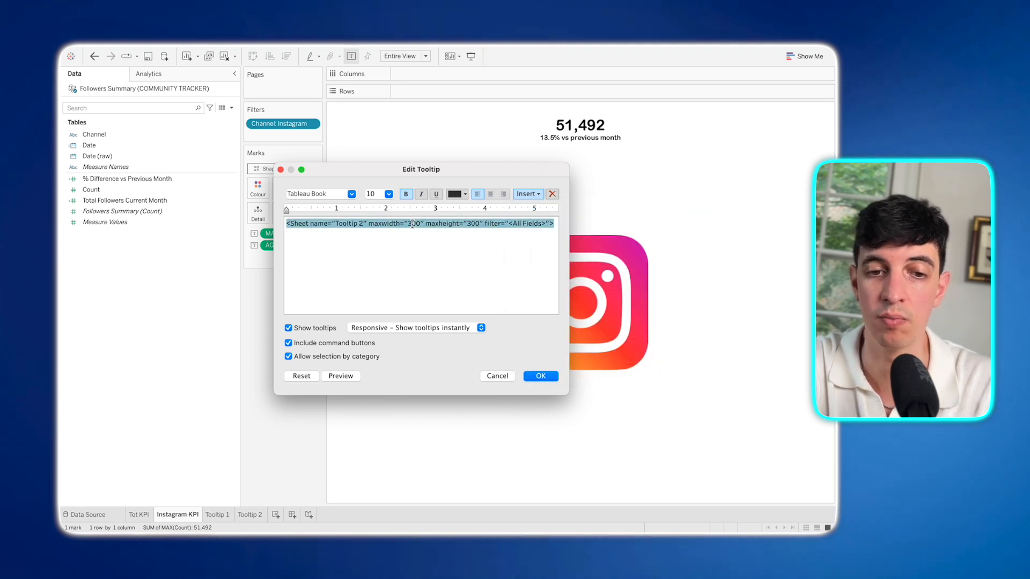
key(BackSpace)
text(7)
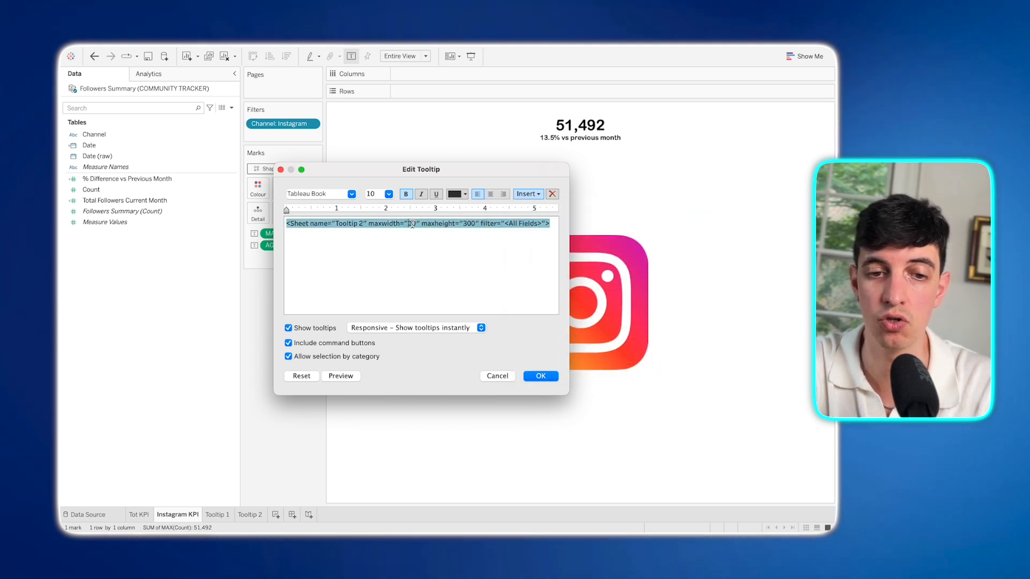
click(470, 225)
key(BackSpace)
text(7)
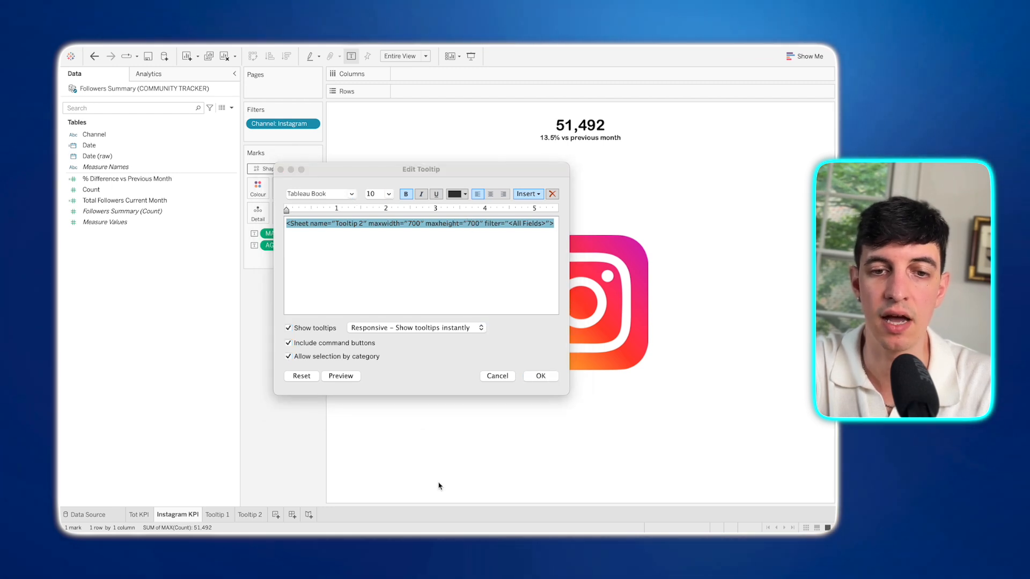
- Change the embedded sheet's filter to <Channel>, apply the tooltip, and add Channel as a detail on the Instagram KPI marks
click(517, 253)
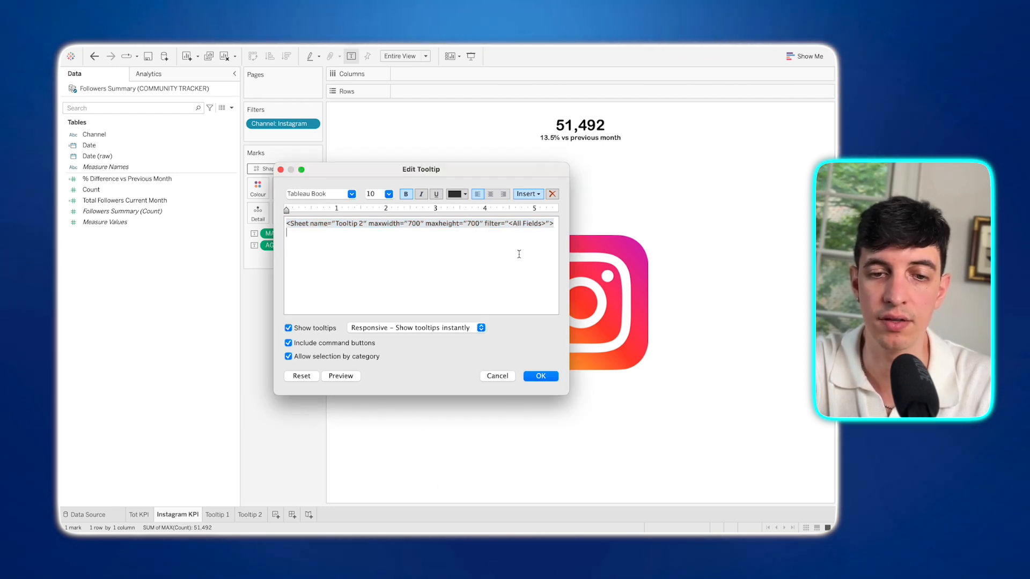
triple_click(542, 225)
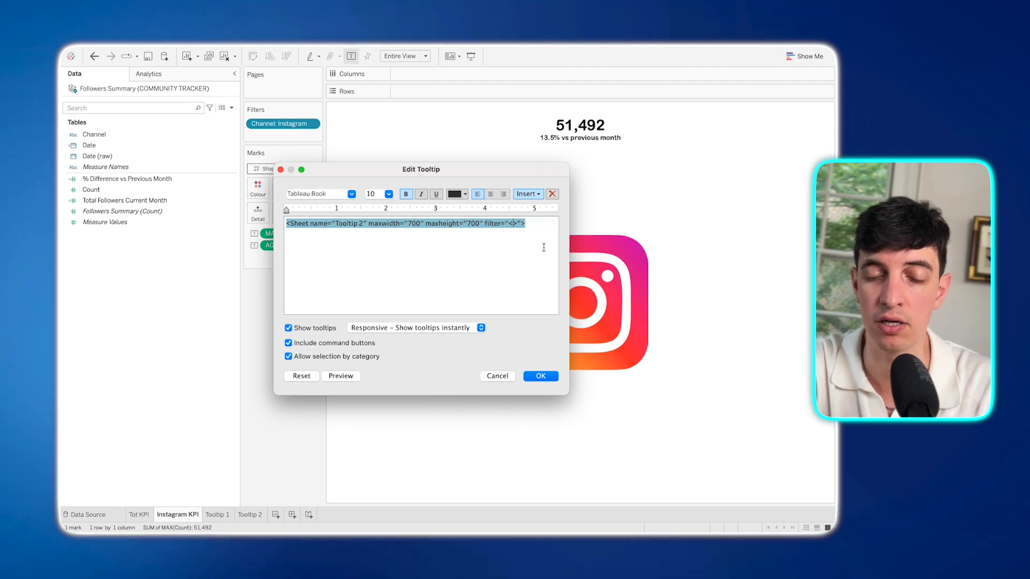
text(Channel)
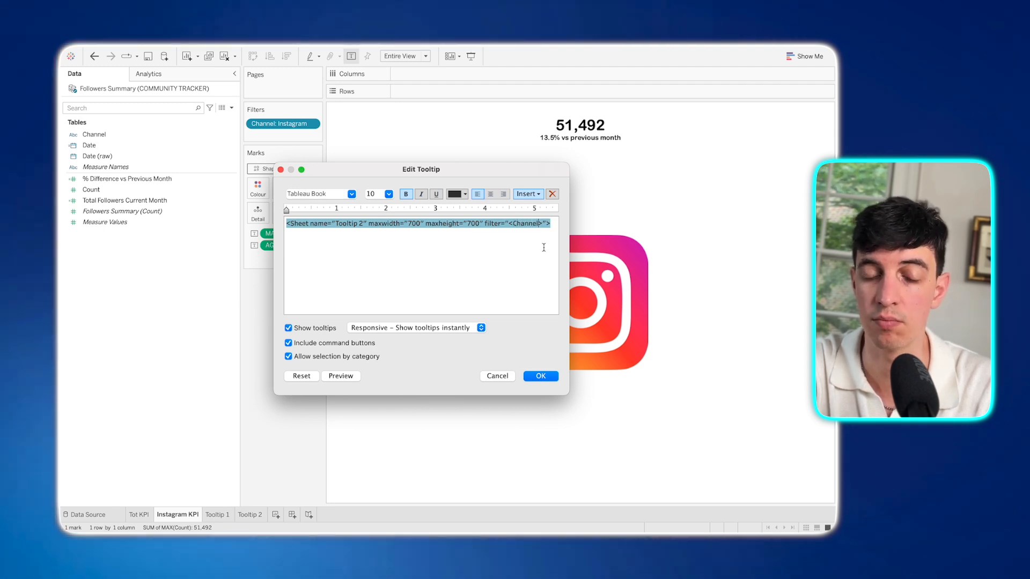
click(540, 377)
mouse_move(560, 326)
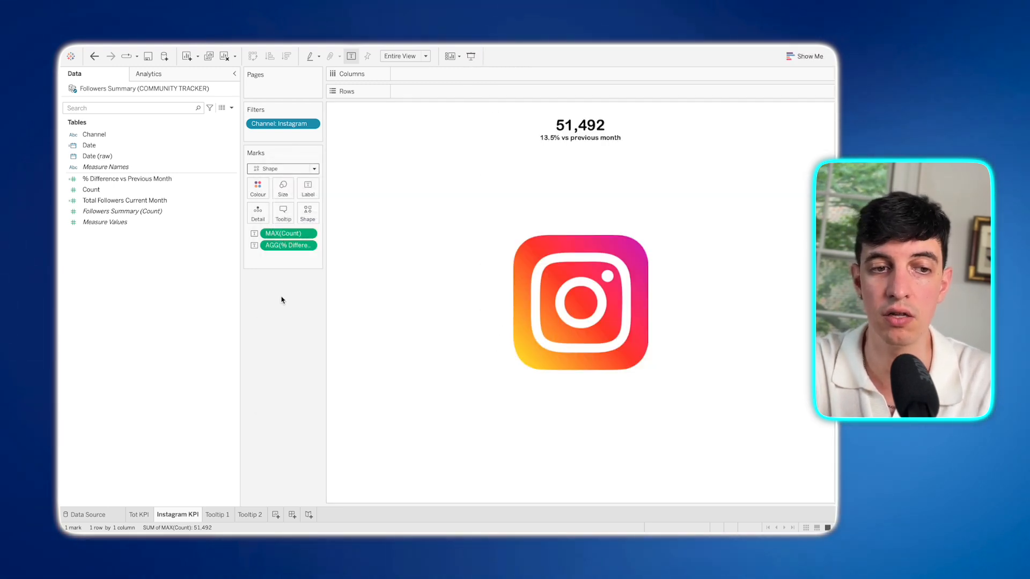
drag(109, 132, 254, 212)
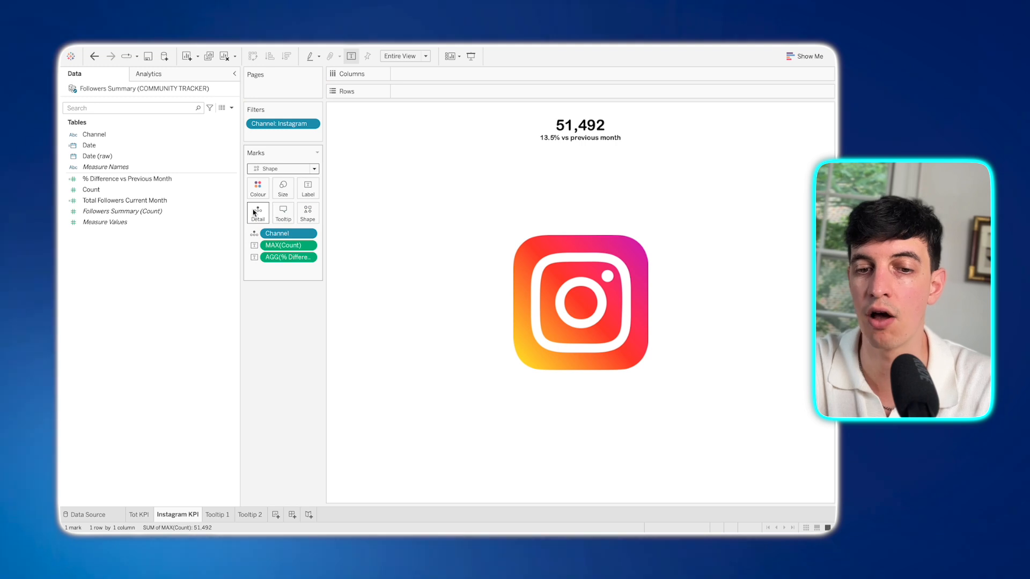
mouse_move(564, 296)
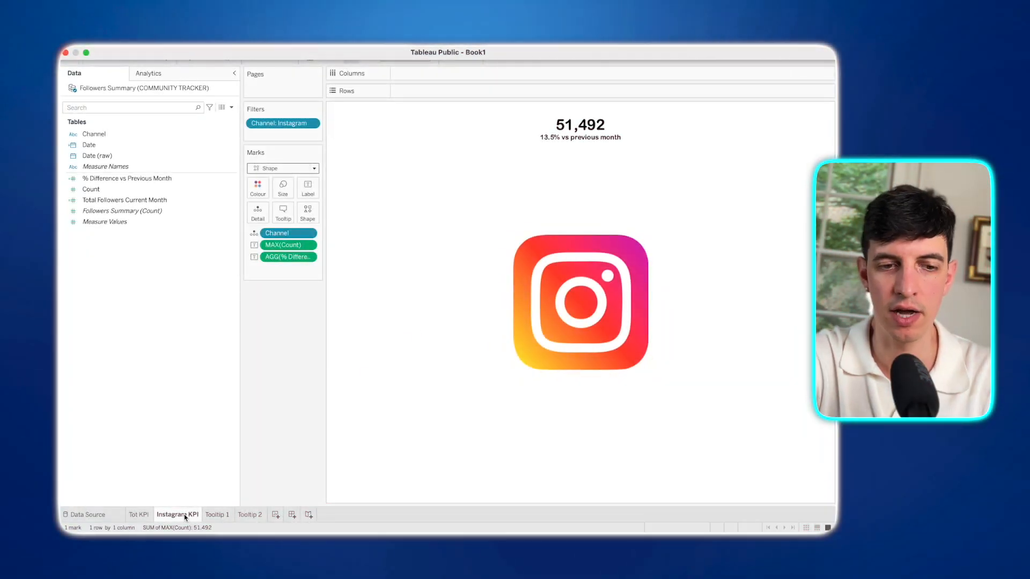
- Duplicate the Instagram KPI worksheet and rename the copy as TikTok KPI
right_click(185, 517)
click(204, 430)
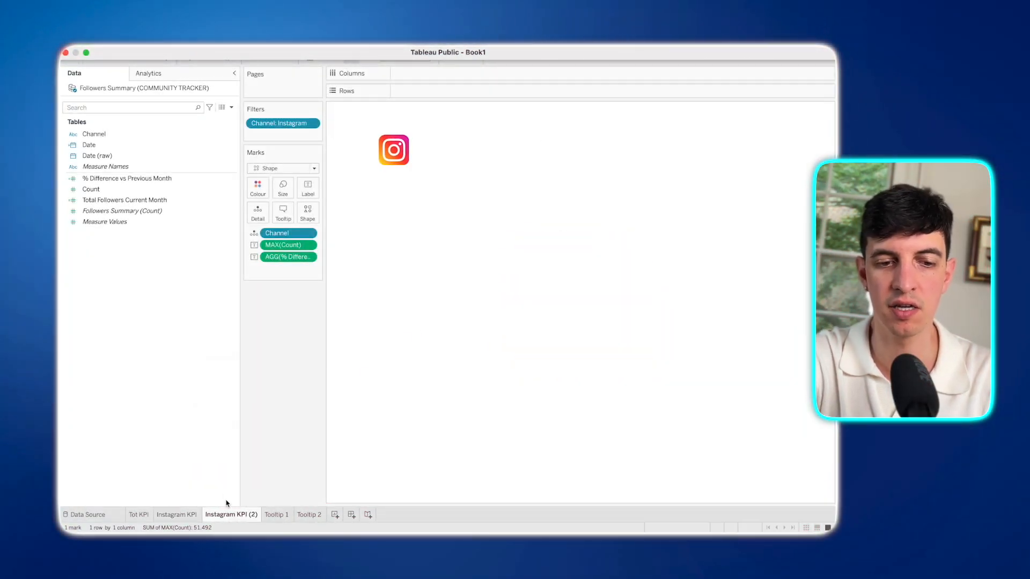
double_click(231, 516)
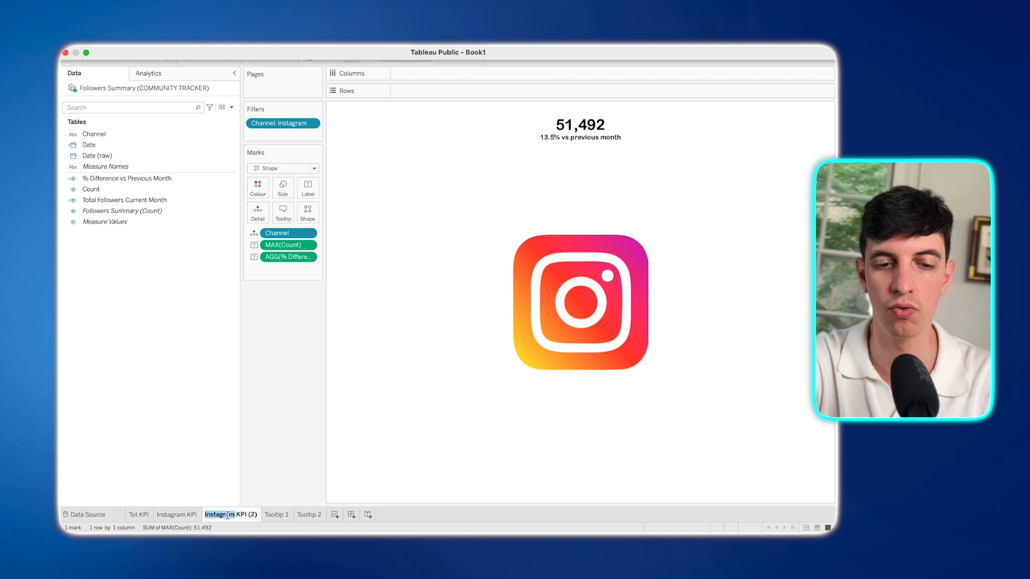
double_click(227, 516)
text(Tik)
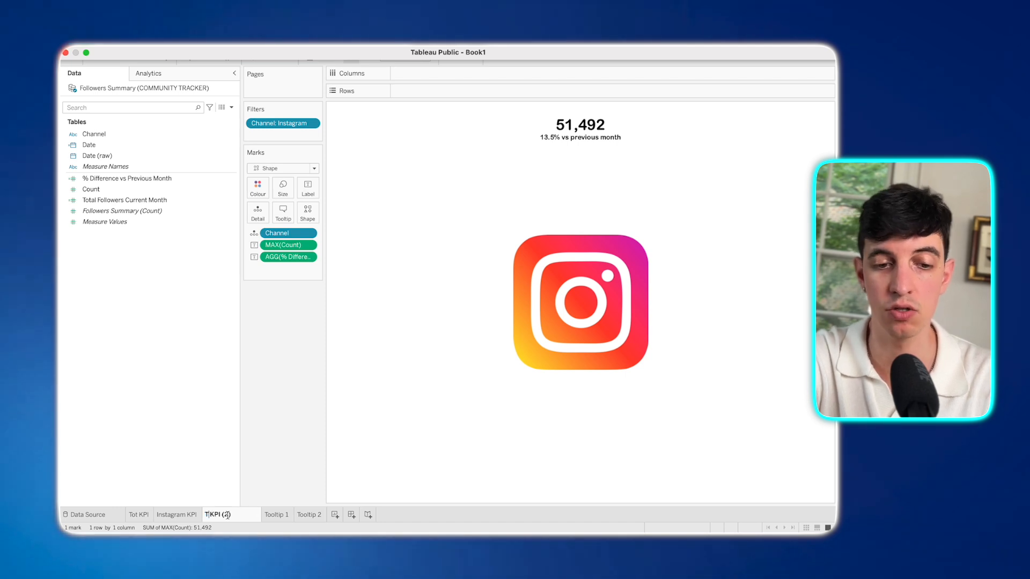
text(Tok)
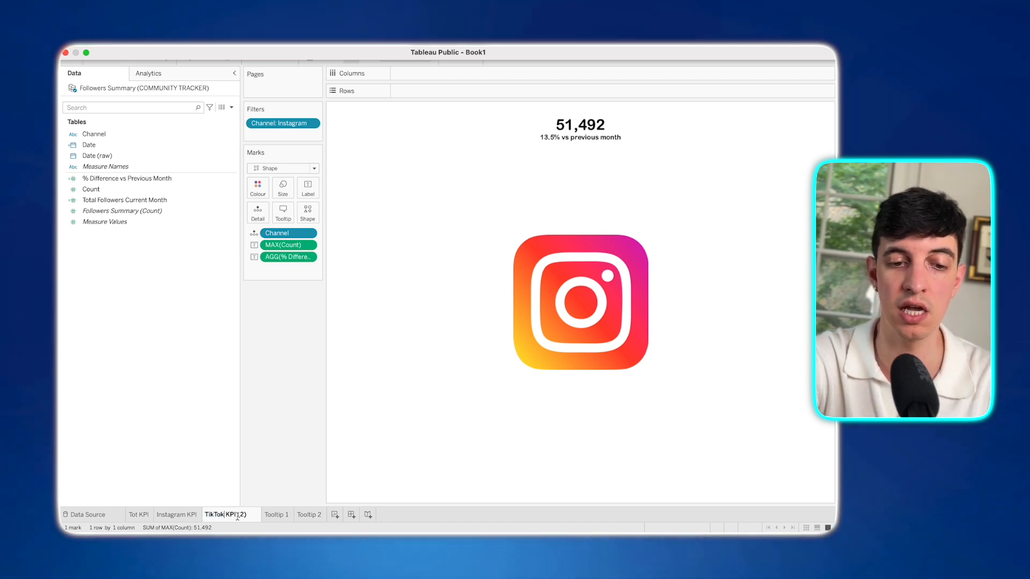
key(BackSpace)
key(BackSpace)
key(BackSpace)
key(BackSpace)
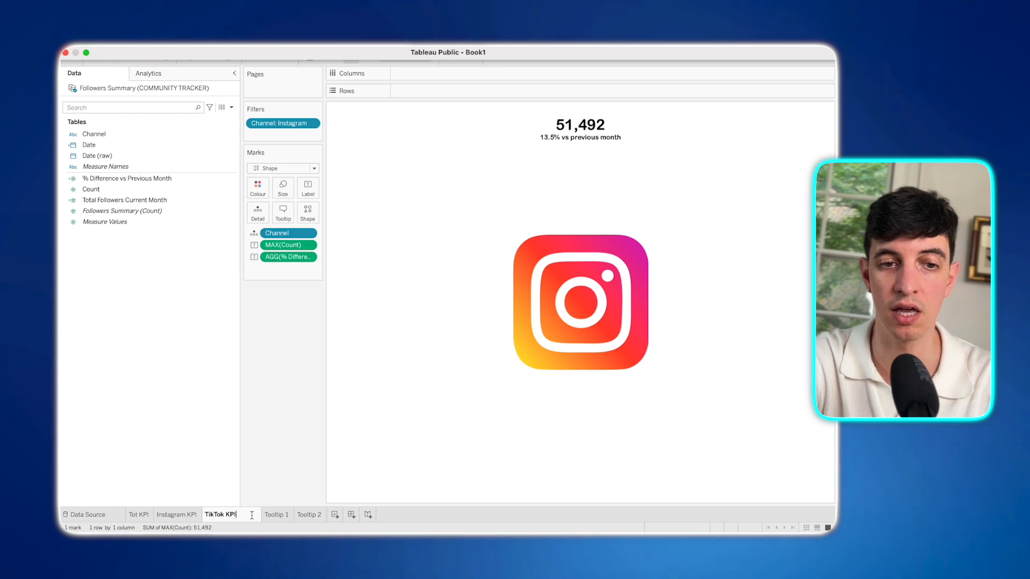
- Change the Channel filter on the TikTok KPI worksheet from Instagram to TikTok
click(311, 124)
click(307, 137)
click(359, 200)
click(358, 237)
click(537, 418)
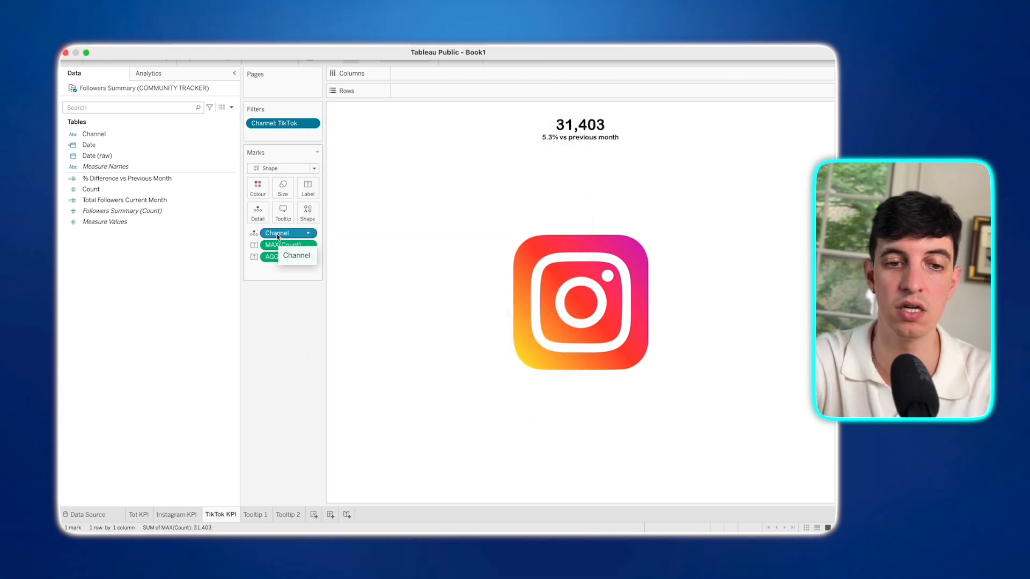
- Assign the TikTok logo from the Socials shape palette to the mark and preview its tooltip chart
click(303, 219)
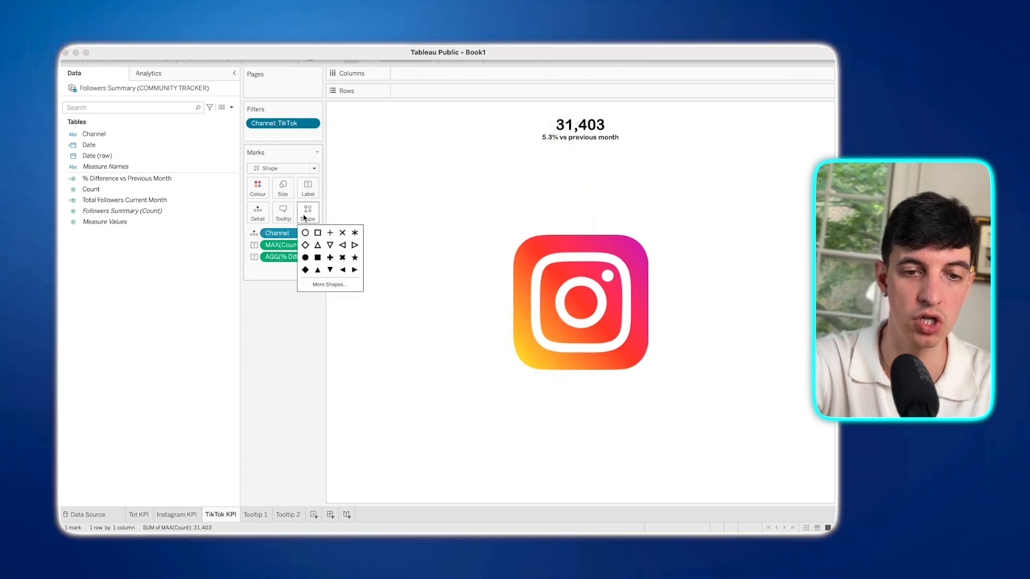
click(322, 282)
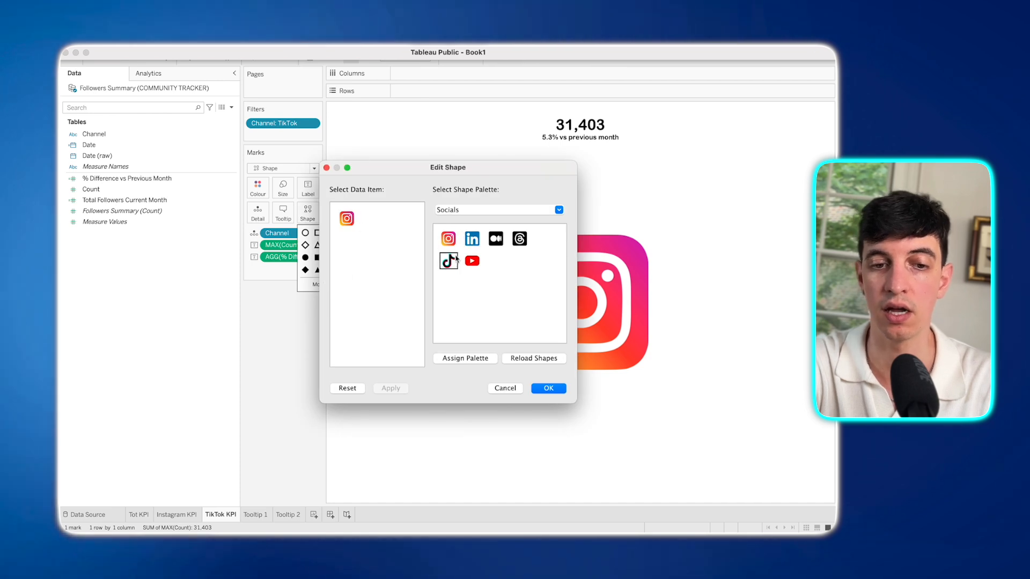
click(546, 388)
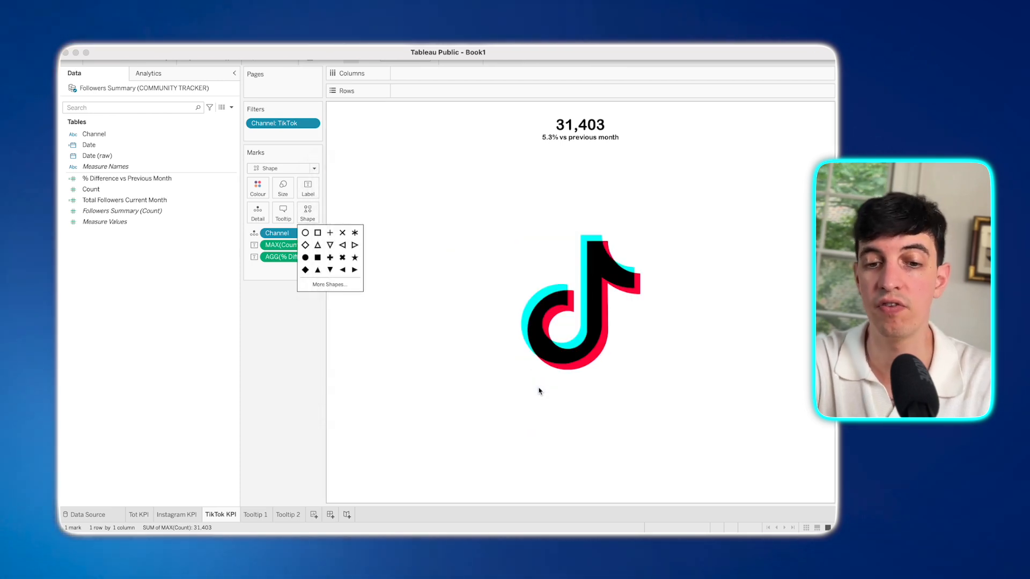
right_click(233, 521)
click(269, 341)
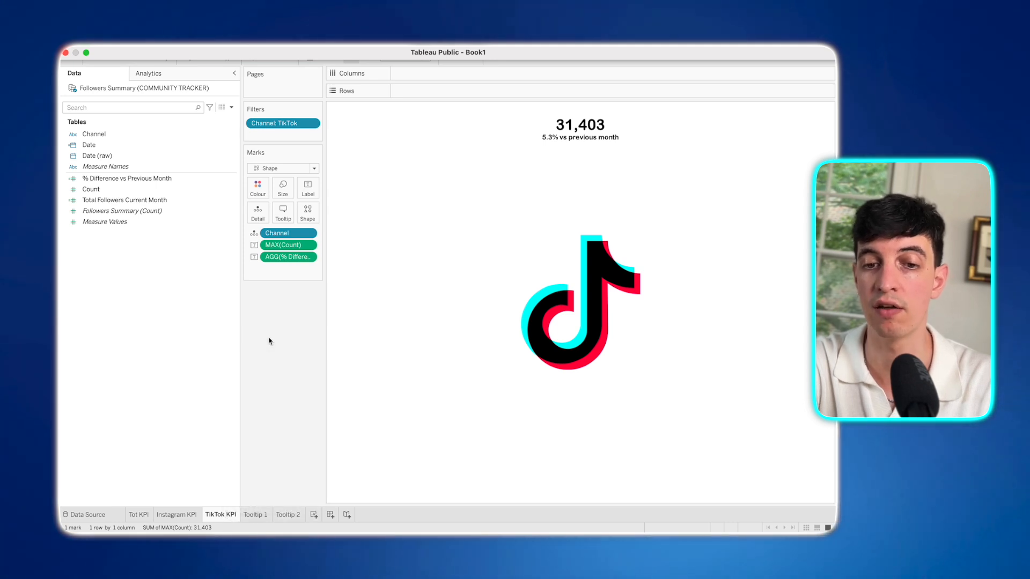
mouse_move(584, 346)
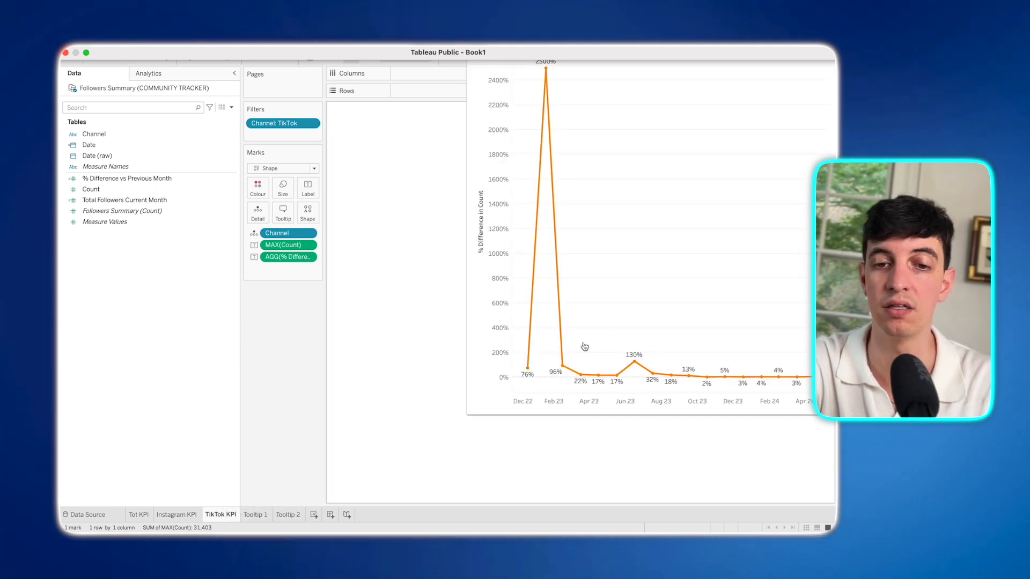
- Duplicate the TikTok KPI worksheet as Linkedin KPI and filter its Channel to Linkedin only
right_click(224, 516)
click(255, 428)
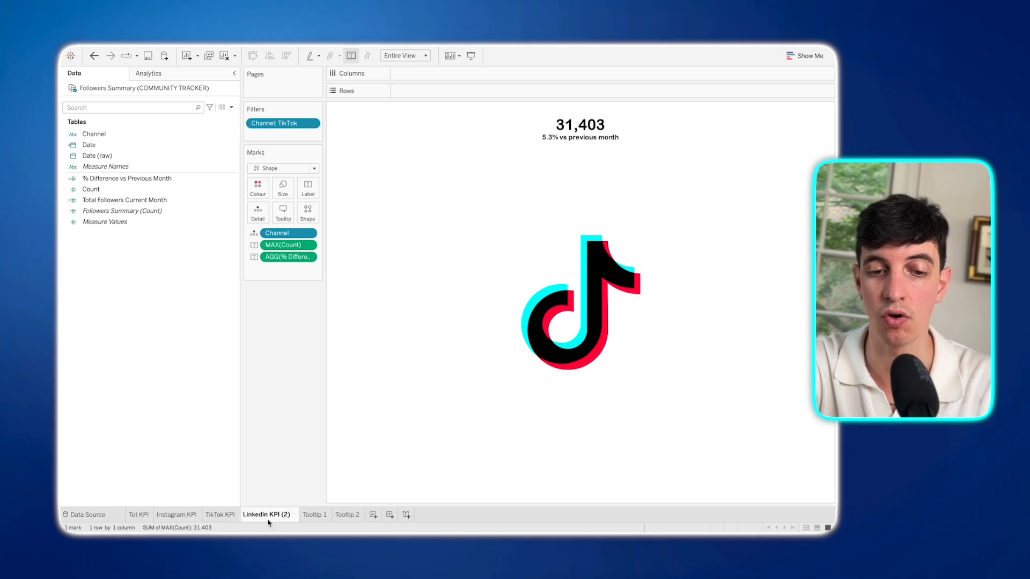
double_click(283, 123)
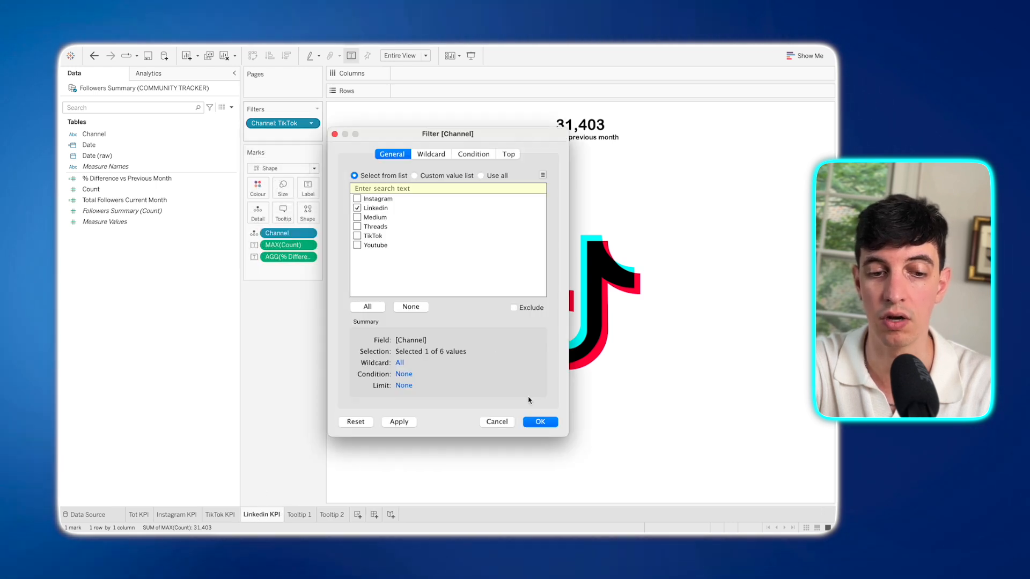
click(540, 422)
- Replace the mark's shape on the Linkedin KPI worksheet with the LinkedIn logo from the Socials palette
click(307, 213)
click(330, 284)
click(472, 239)
click(546, 386)
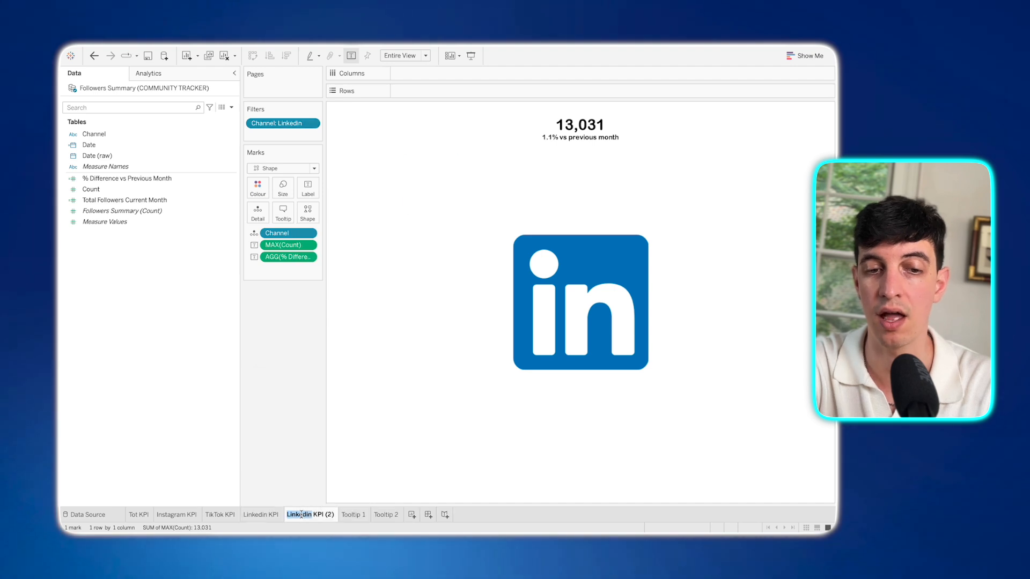
- Rename the duplicated Linkedin worksheet as YouTube KPI and filter its Channel to Youtube only
double_click(301, 515)
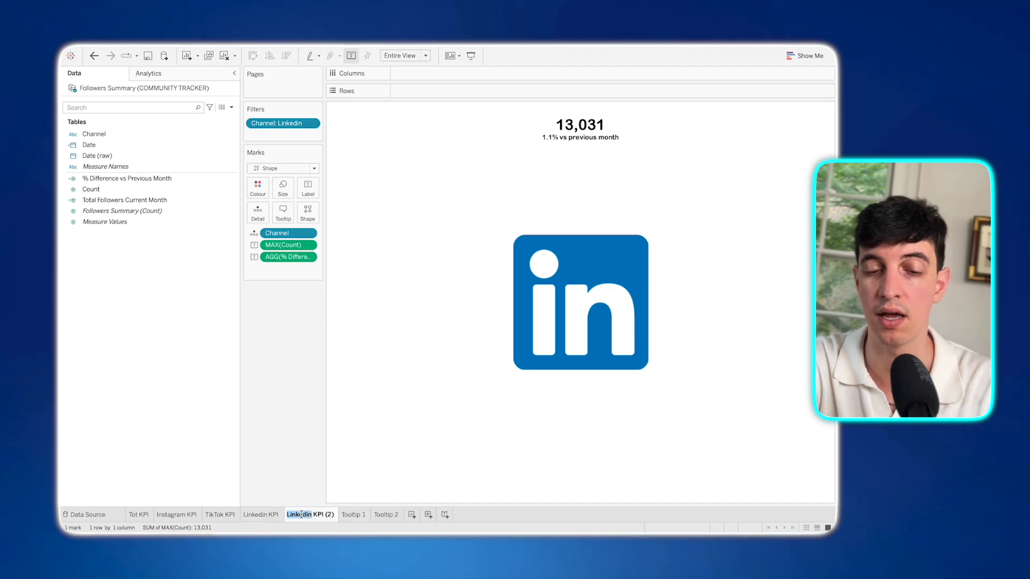
text(YouTube)
double_click(284, 123)
click(357, 208)
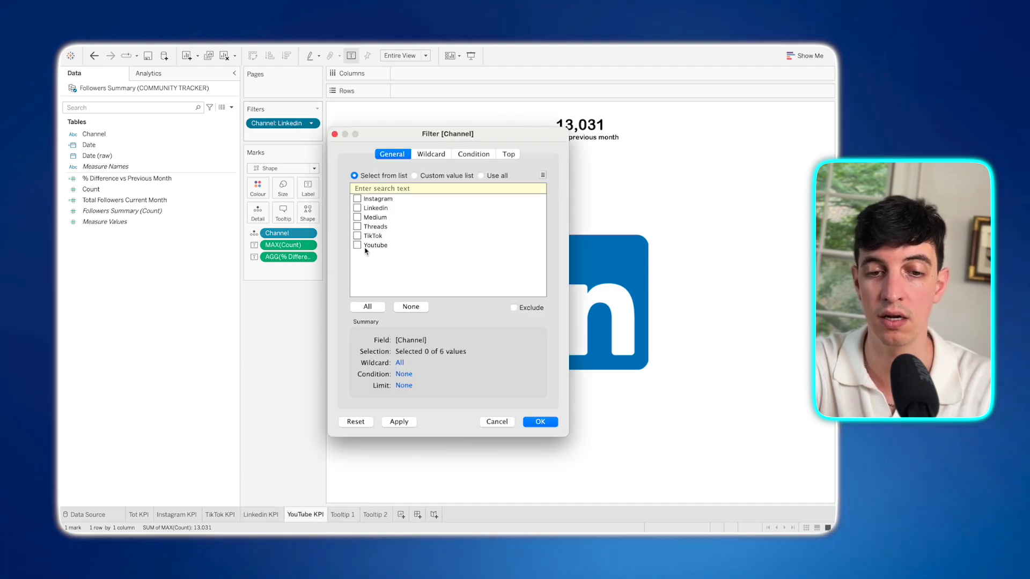
click(357, 244)
click(540, 422)
- Replace the mark's shape on the YouTube KPI worksheet with the YouTube logo from the Socials palette
click(308, 213)
click(330, 284)
click(472, 261)
click(547, 388)
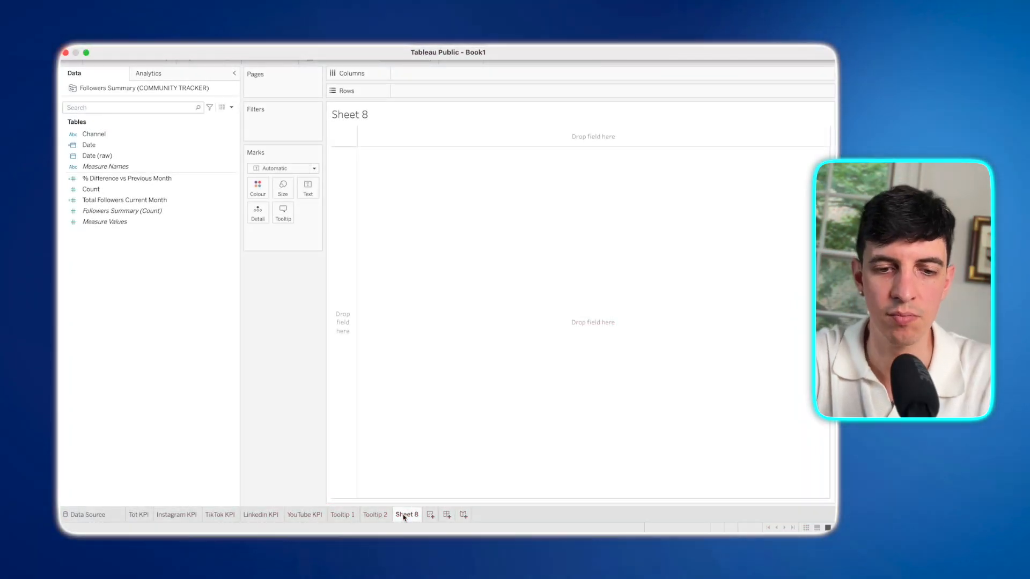
- Rename the new blank worksheet after Tooltip 2 as Line Chart
double_click(403, 515)
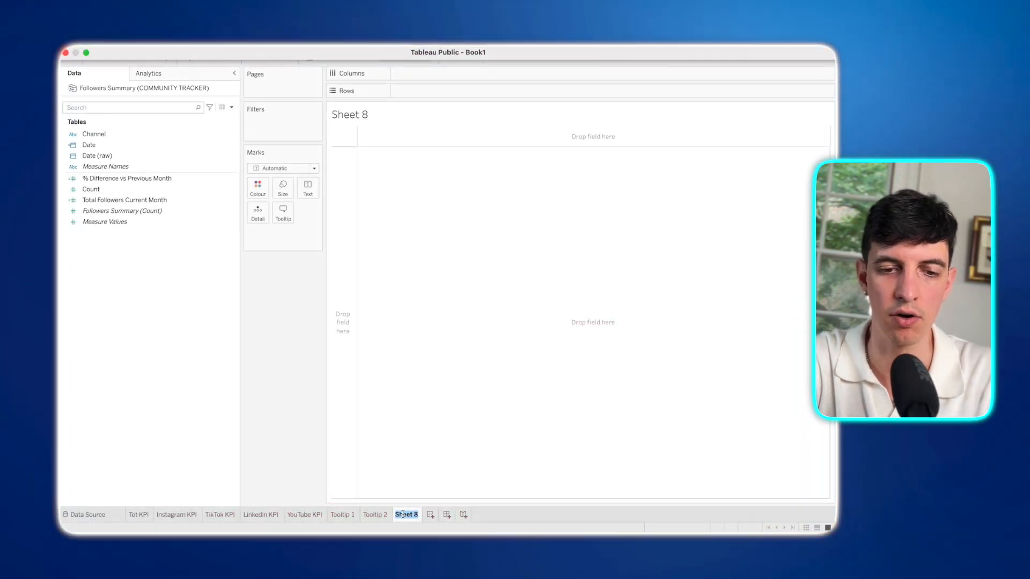
text(Line Char)
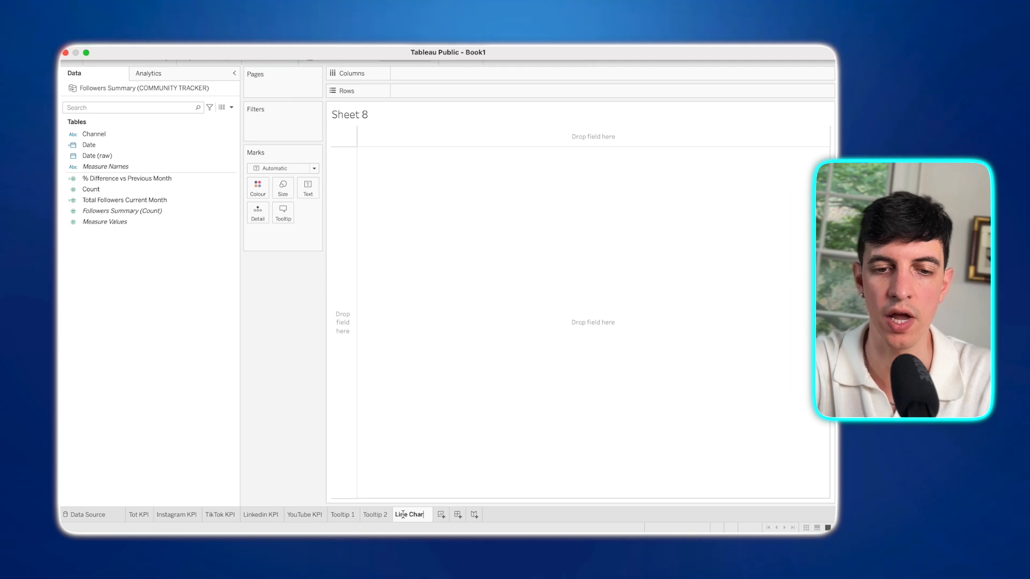
text(t)
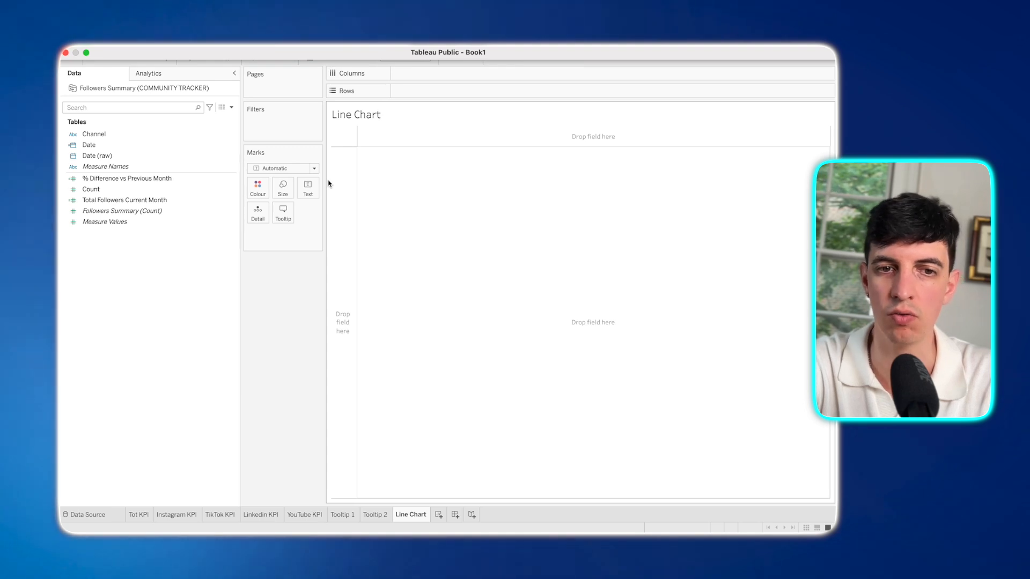
- Plot Count on the rows against Date on the columns, with Date as a continuous month
click(137, 146)
drag(138, 147, 450, 81)
click(458, 74)
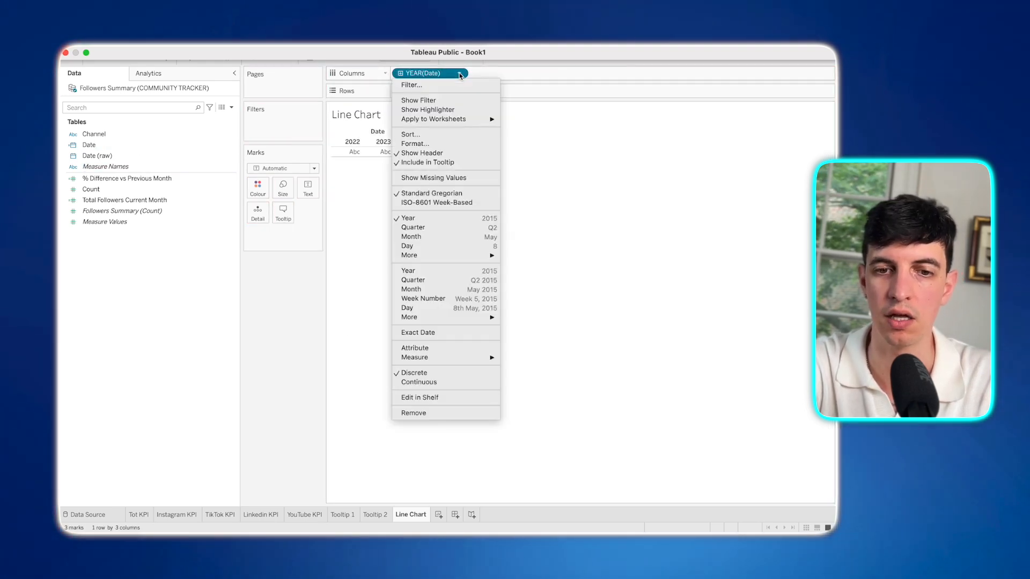
click(411, 289)
click(100, 189)
drag(100, 189, 432, 95)
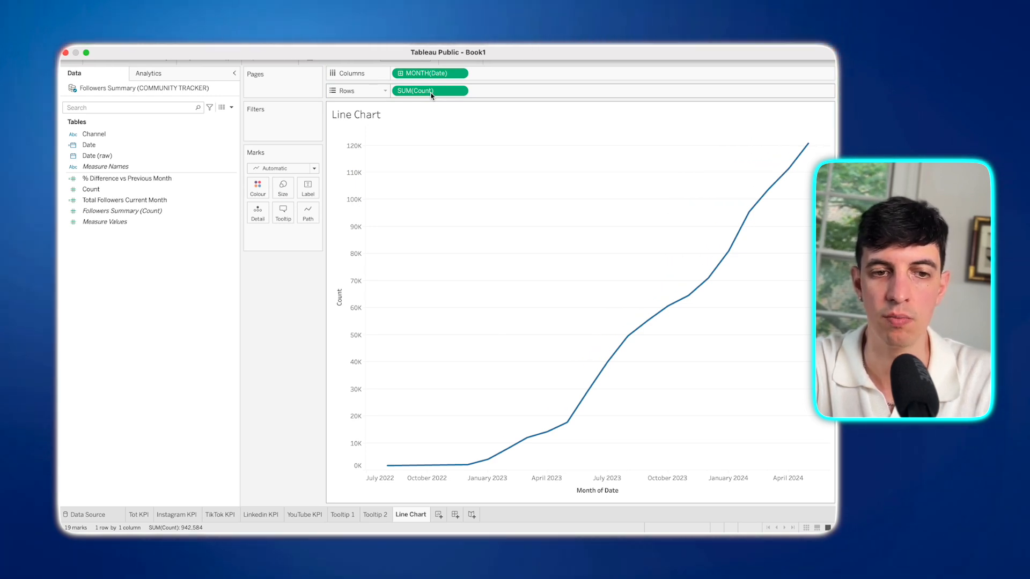
- Colour the lines by Channel, setting Instagram yellow, Linkedin blue, Medium dark grey, Threads grey, TikTok turquoise and Youtube red
drag(134, 134, 263, 189)
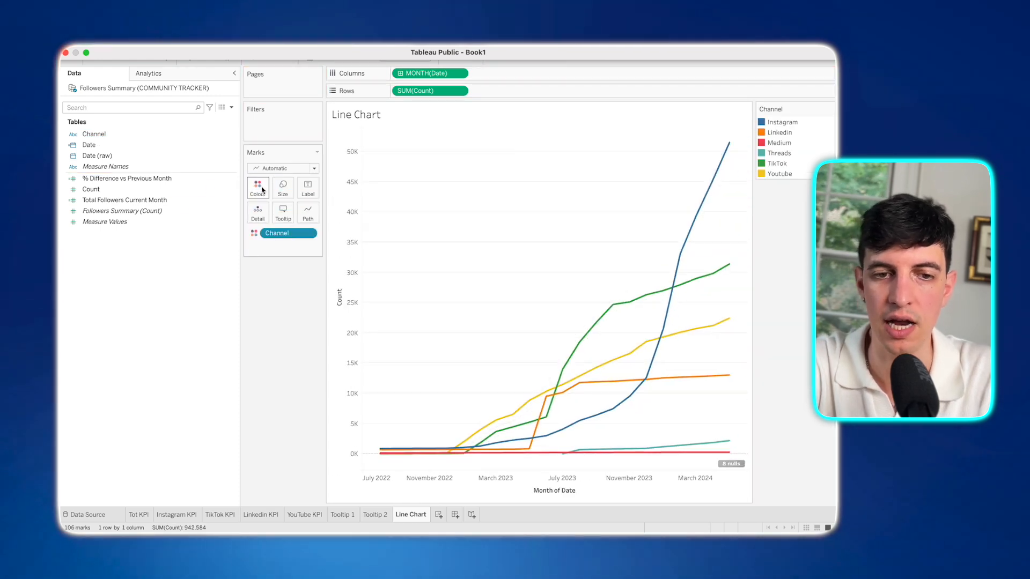
click(258, 187)
click(285, 224)
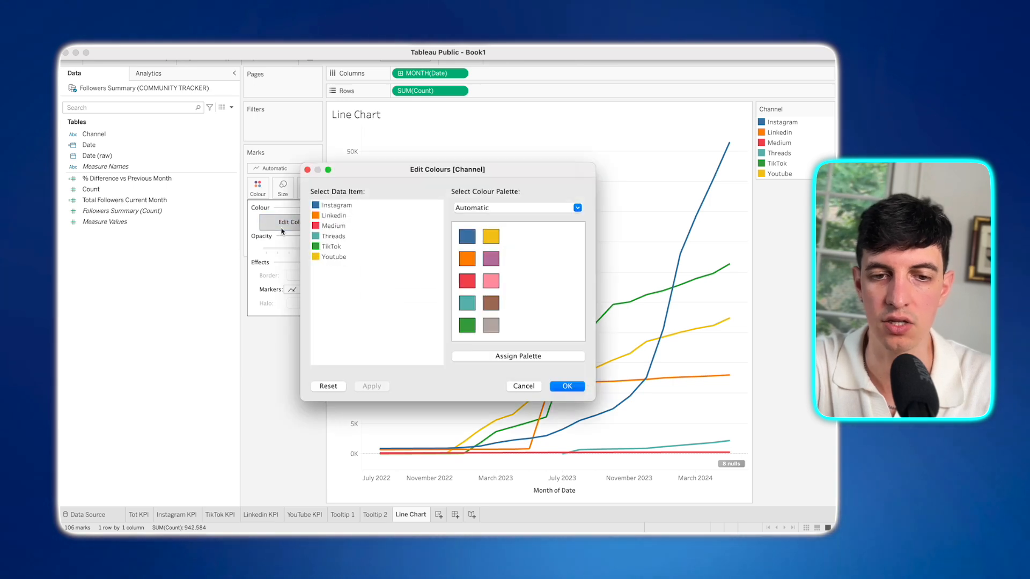
click(513, 209)
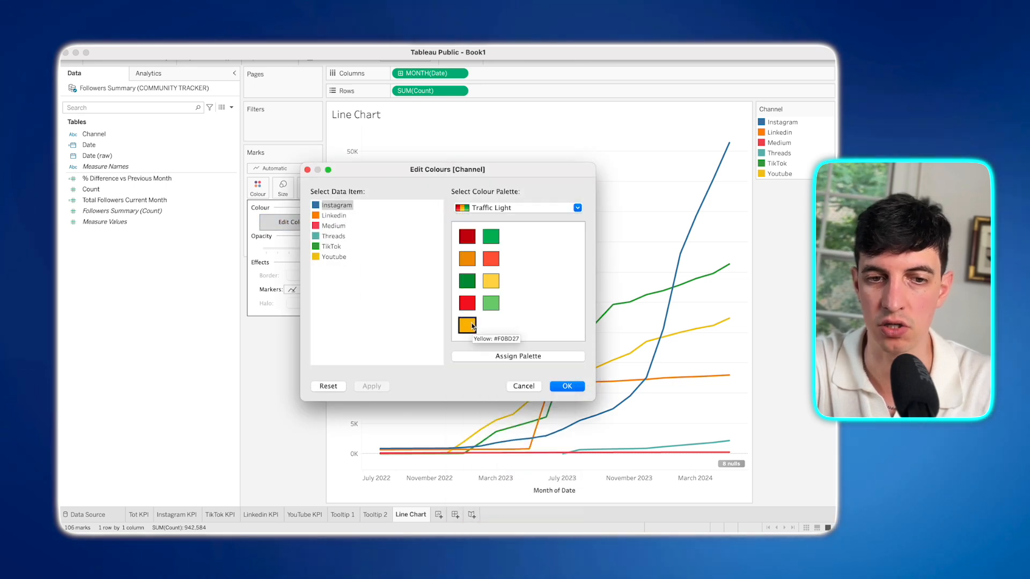
click(472, 326)
click(333, 215)
click(577, 208)
click(485, 331)
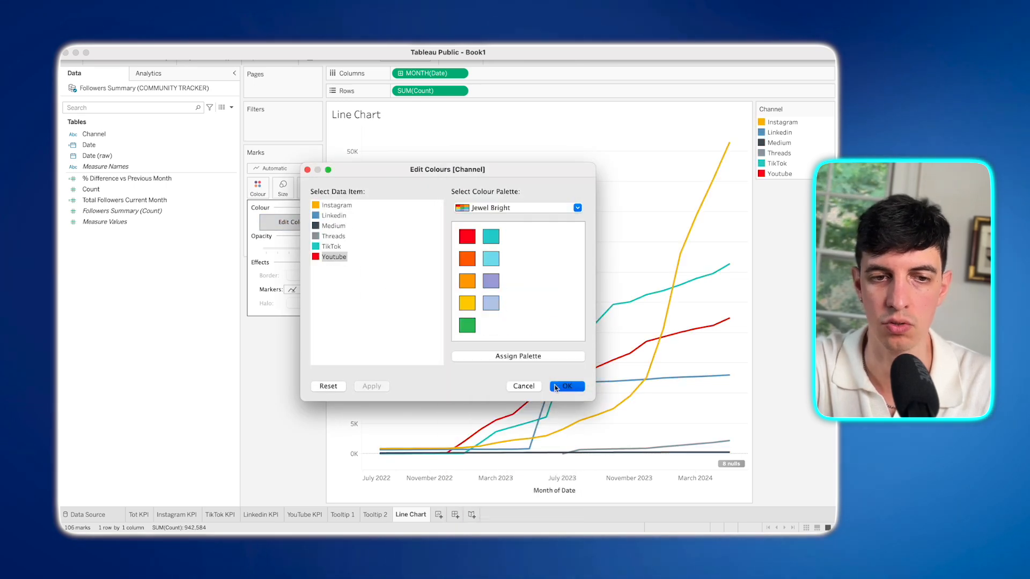
click(567, 386)
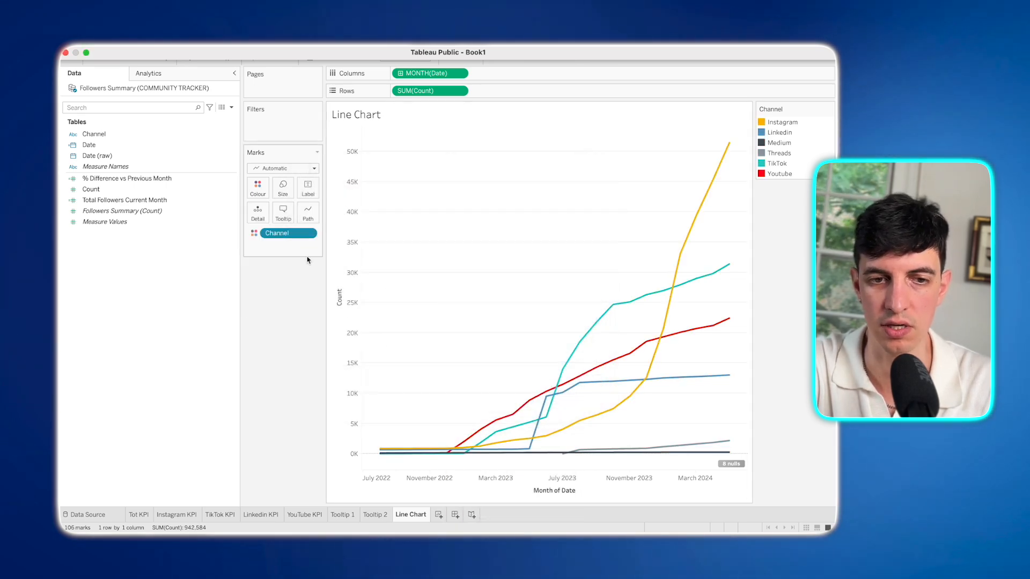
click(308, 215)
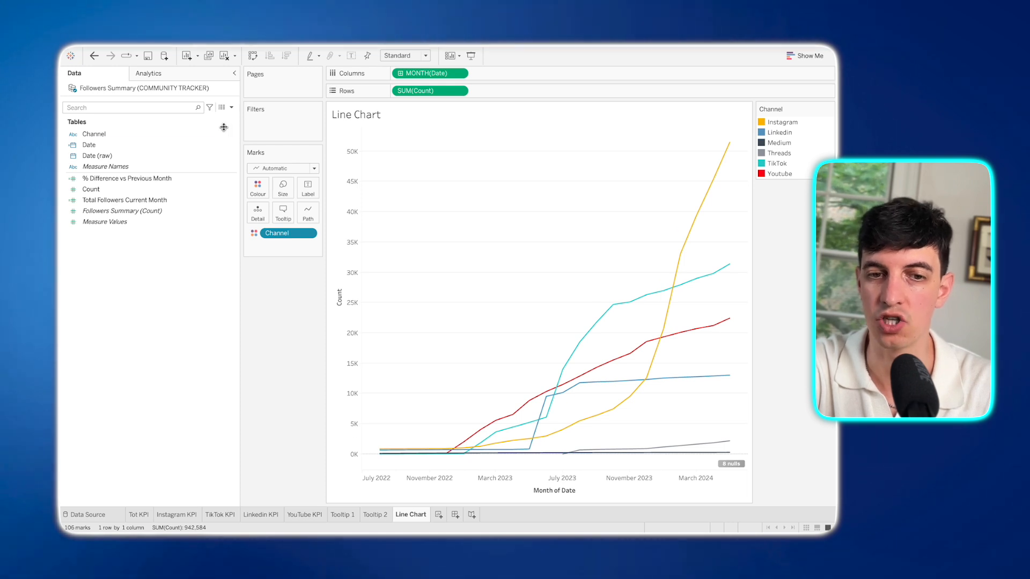
- Create a calculated field named Last Count with the formula IF MAX([Date]) = TOTAL(MAX([Date])) THEN SUM([Count]) END
click(209, 150)
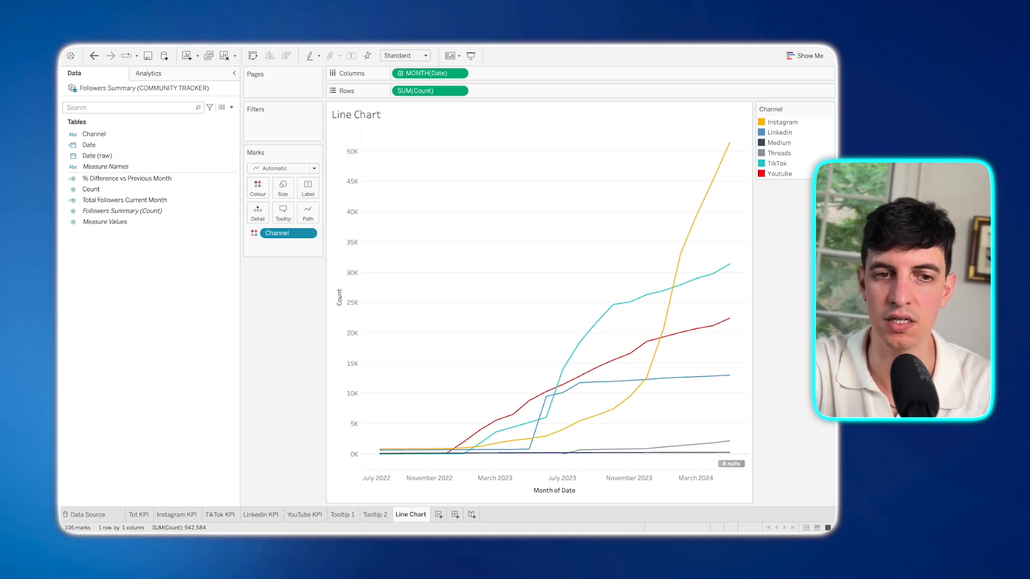
click(231, 108)
click(172, 114)
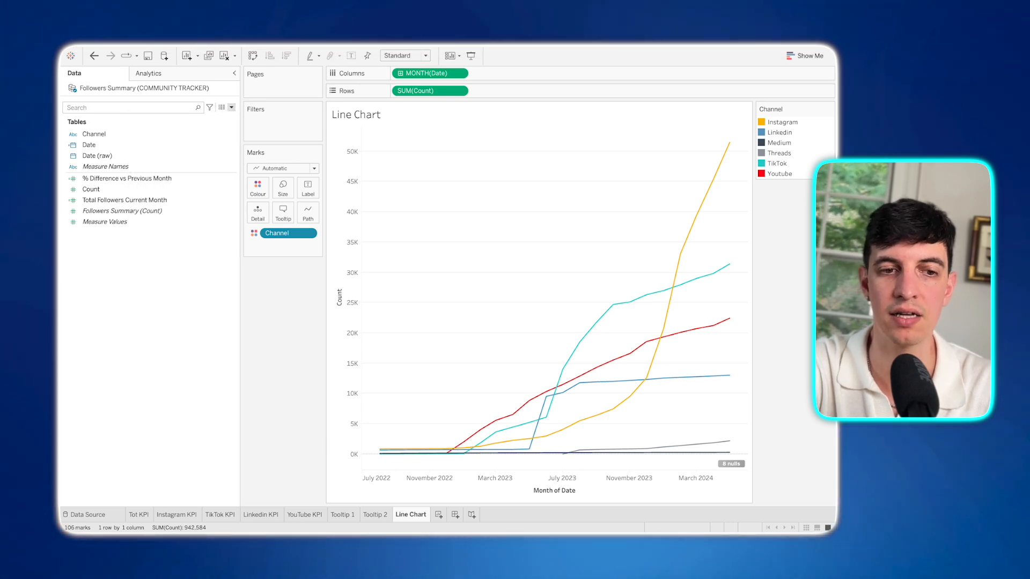
text(Last Count)
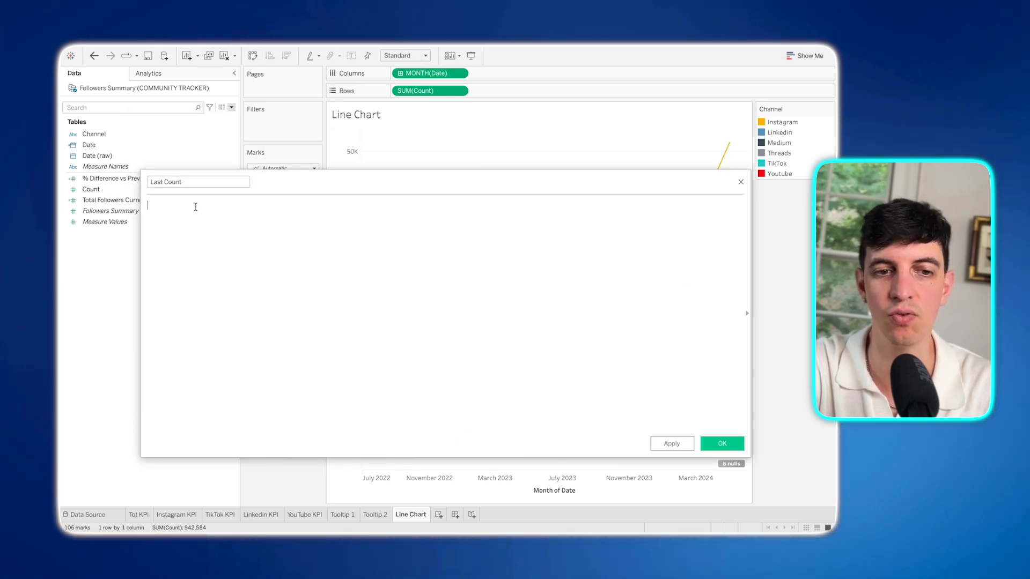
text(IF MAX([Date]) = TOTAL(MAX([Date])) THEN SUM([Count]) END)
click(221, 232)
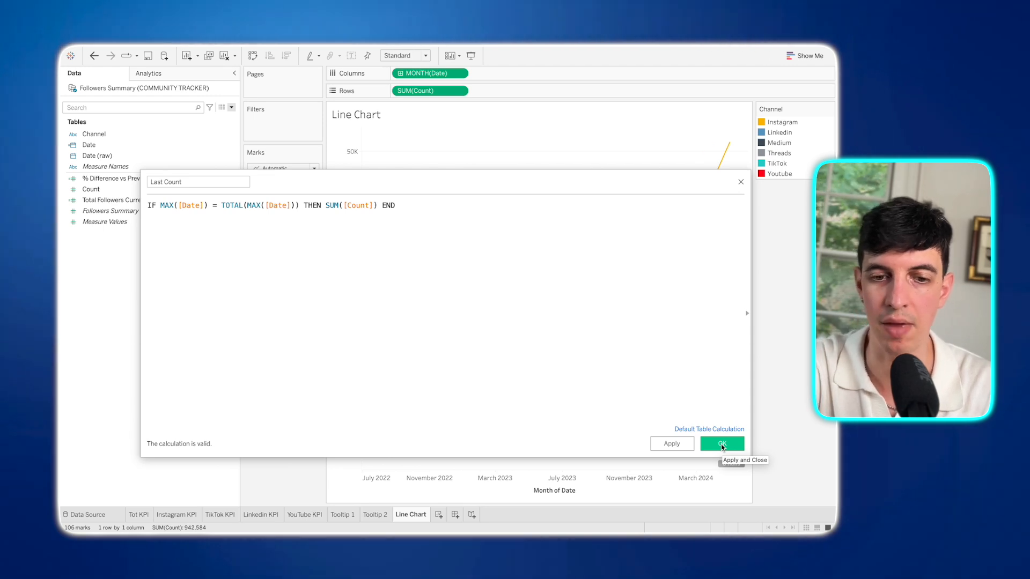
click(718, 444)
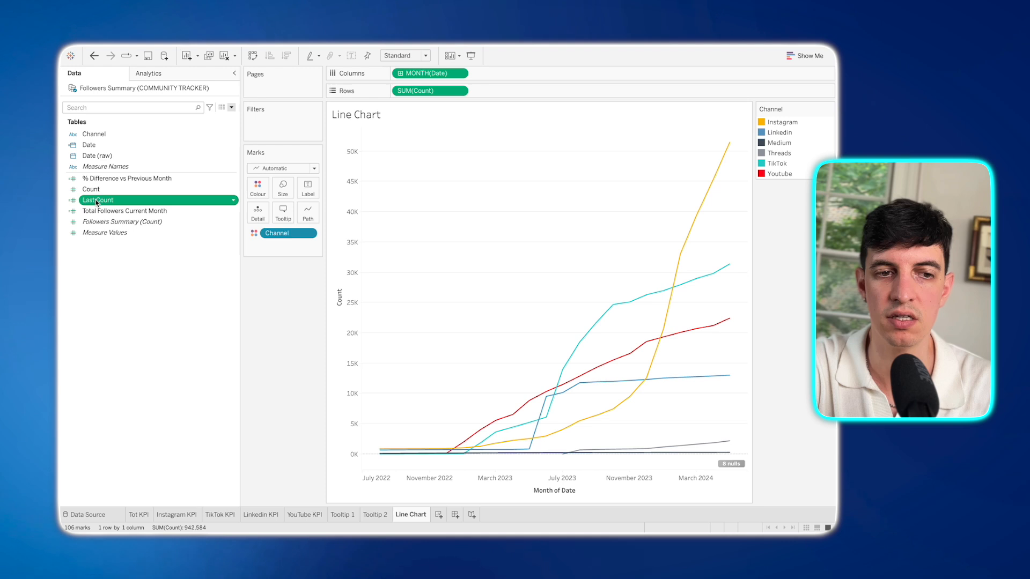
- Add Last Count to the rows after Count and combine both measures on a dual axis
drag(98, 202, 502, 91)
right_click(503, 92)
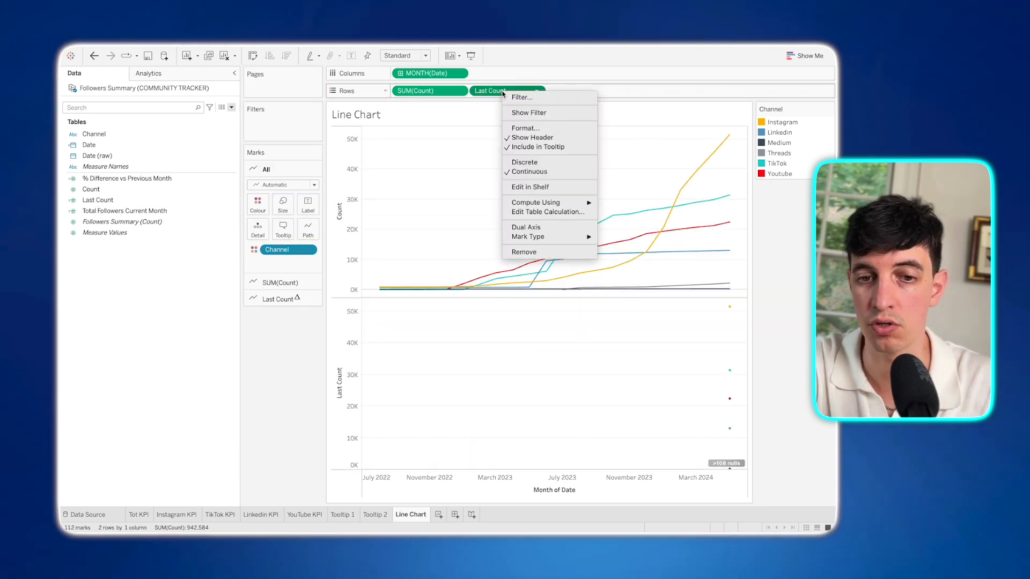
click(547, 229)
- Synchronise the Last Count axis with the Count axis and hide the Last Count axis header
right_click(730, 255)
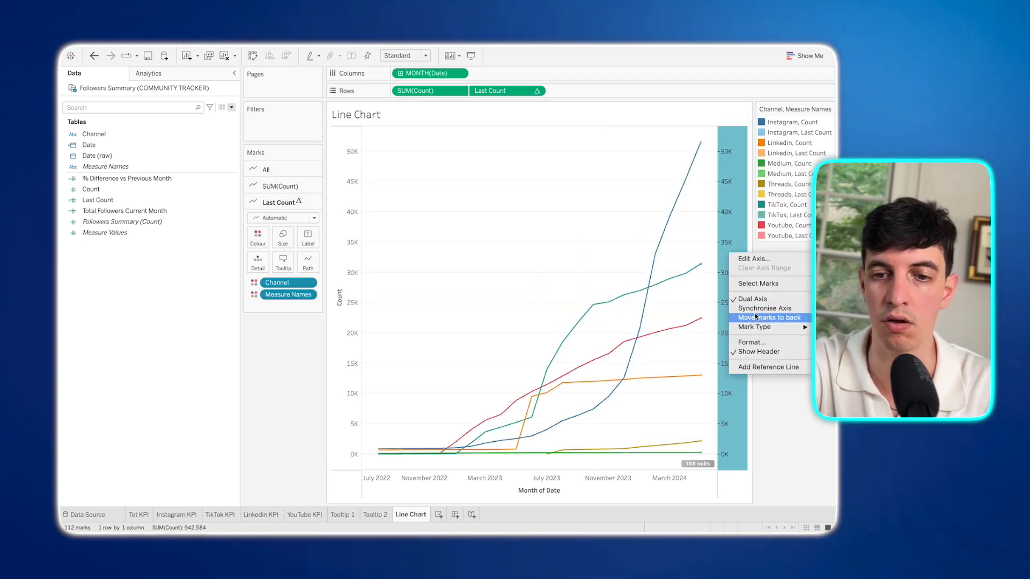
click(757, 317)
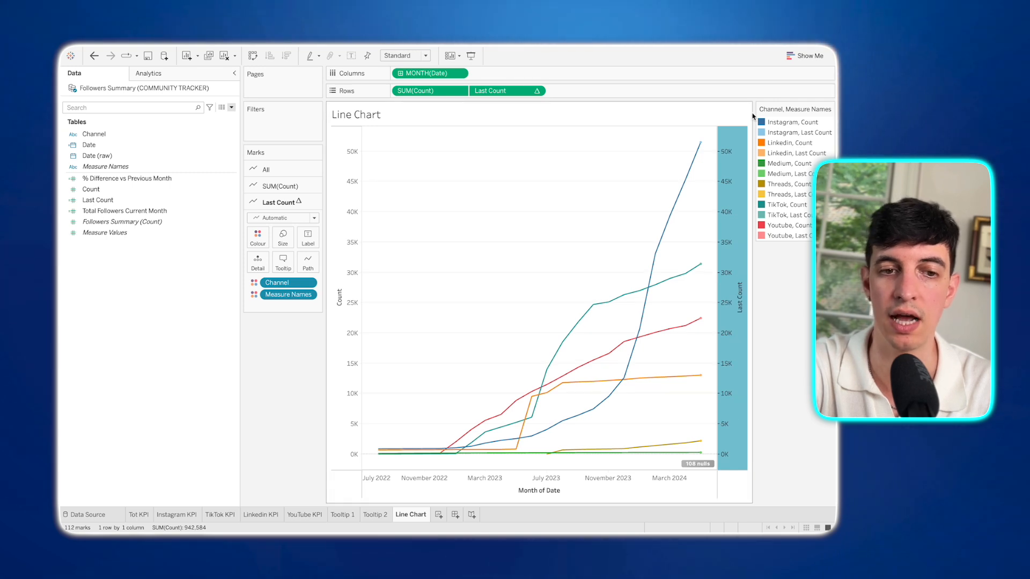
right_click(732, 200)
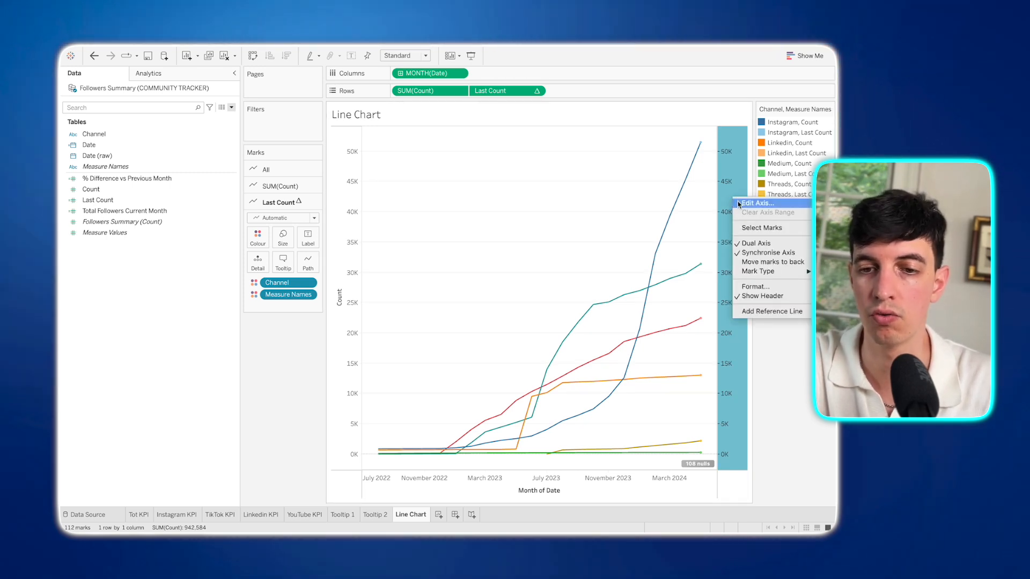
click(768, 298)
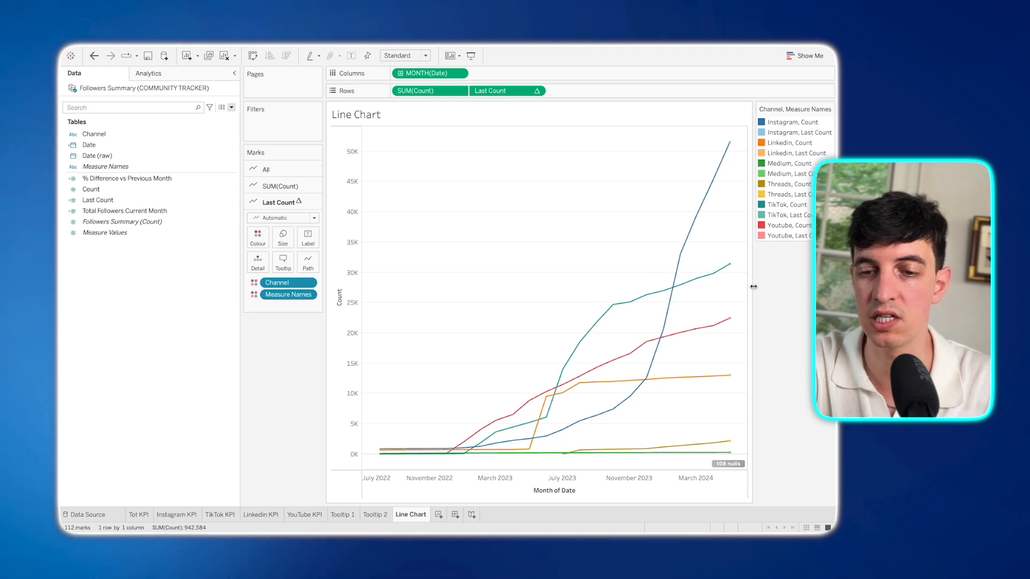
- For the Last Count marks, remove Measure Names, change the mark type to Shape and assign Channel to the shape
mouse_move(734, 381)
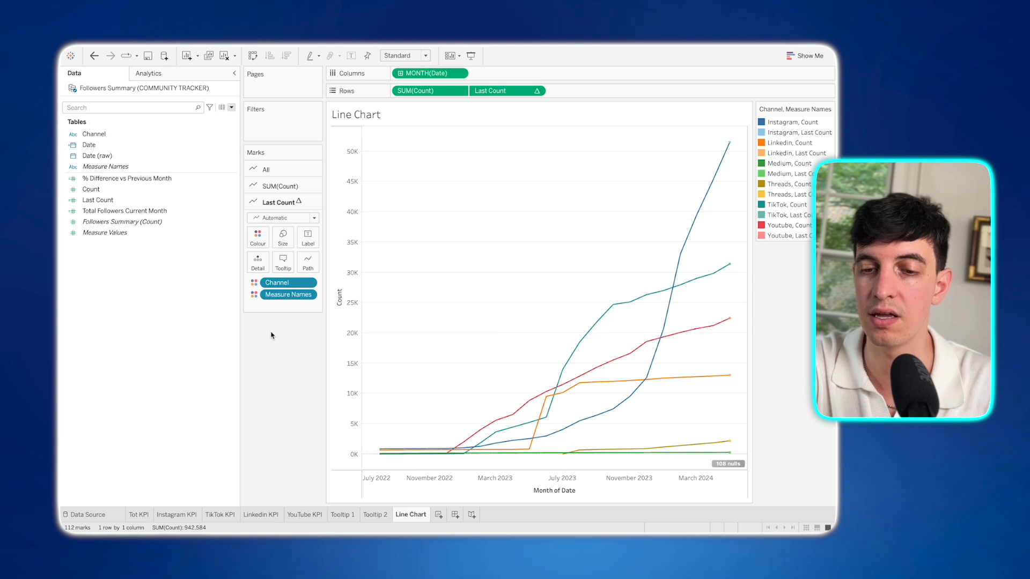
drag(272, 296, 275, 336)
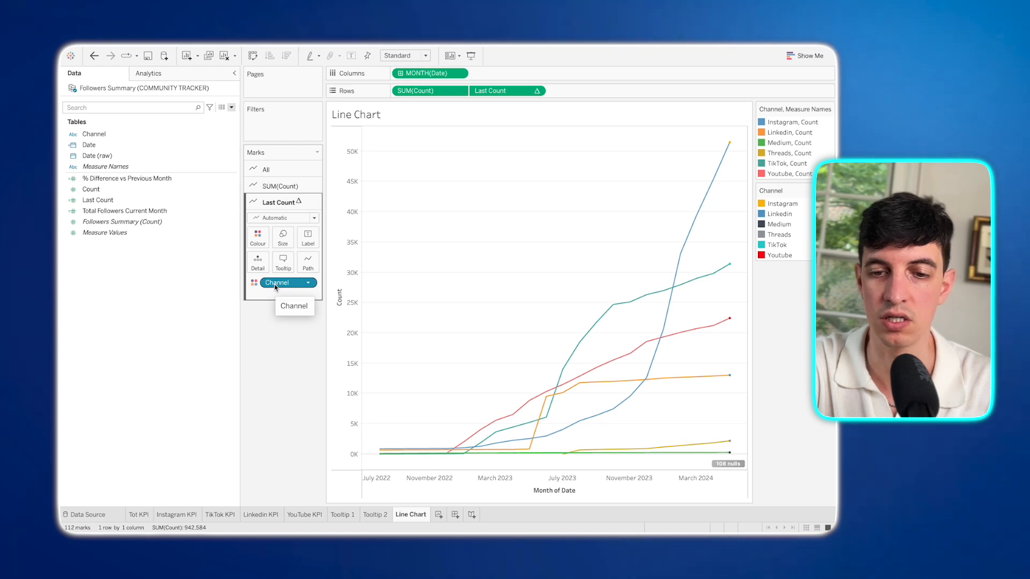
mouse_move(274, 287)
mouse_down()
mouse_move(291, 280)
mouse_move(287, 288)
mouse_up()
click(313, 219)
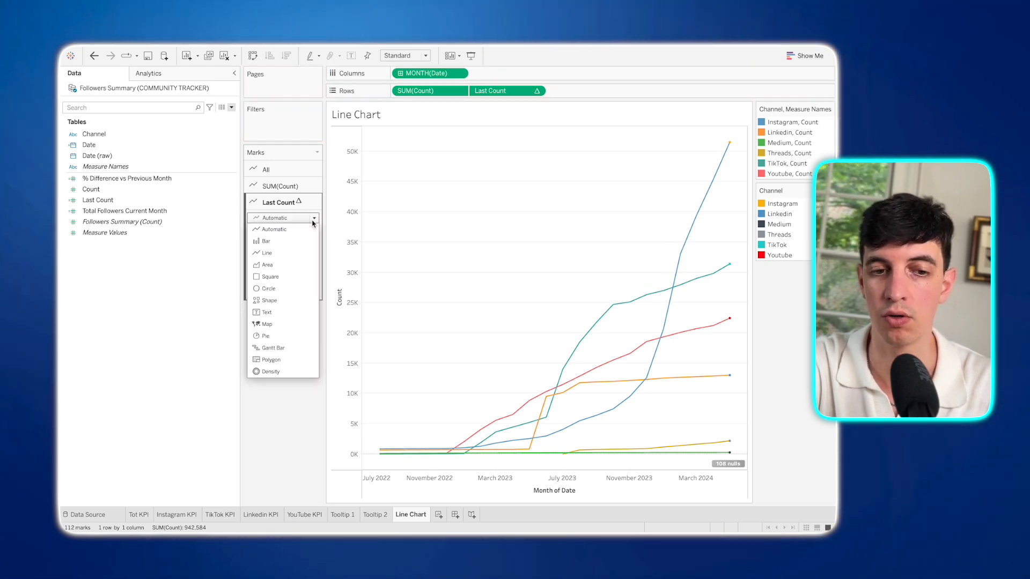
click(294, 301)
drag(282, 289, 310, 268)
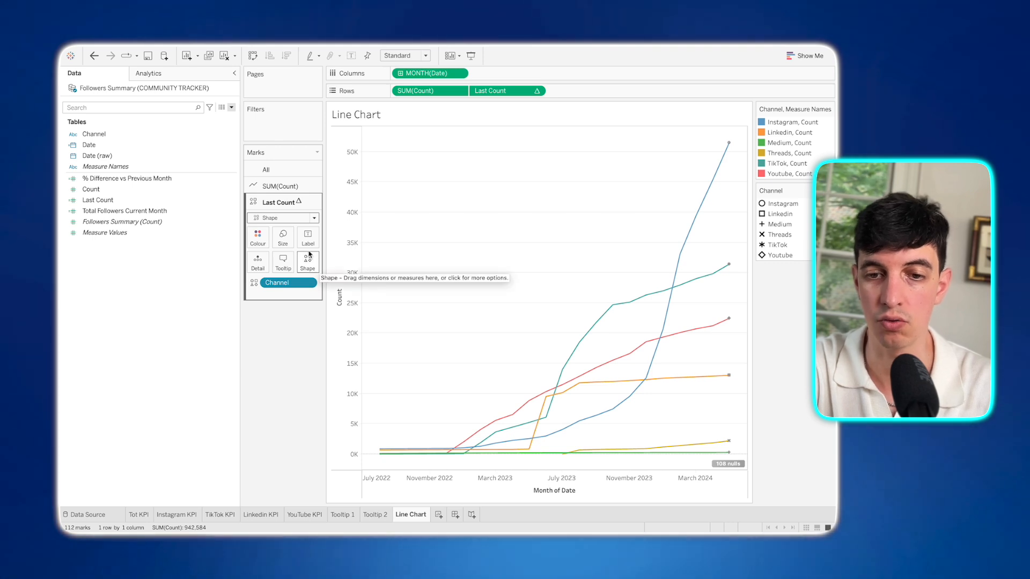
- Assign the matching logos from the Socials shape palette to Instagram, Linkedin, Medium, Threads, TikTok and Youtube
click(308, 260)
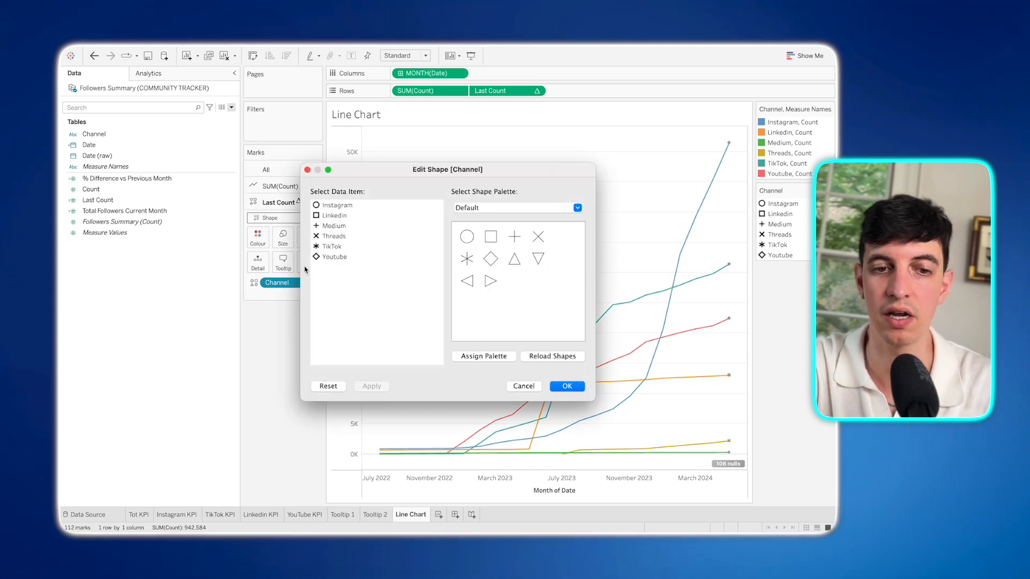
drag(377, 174, 344, 217)
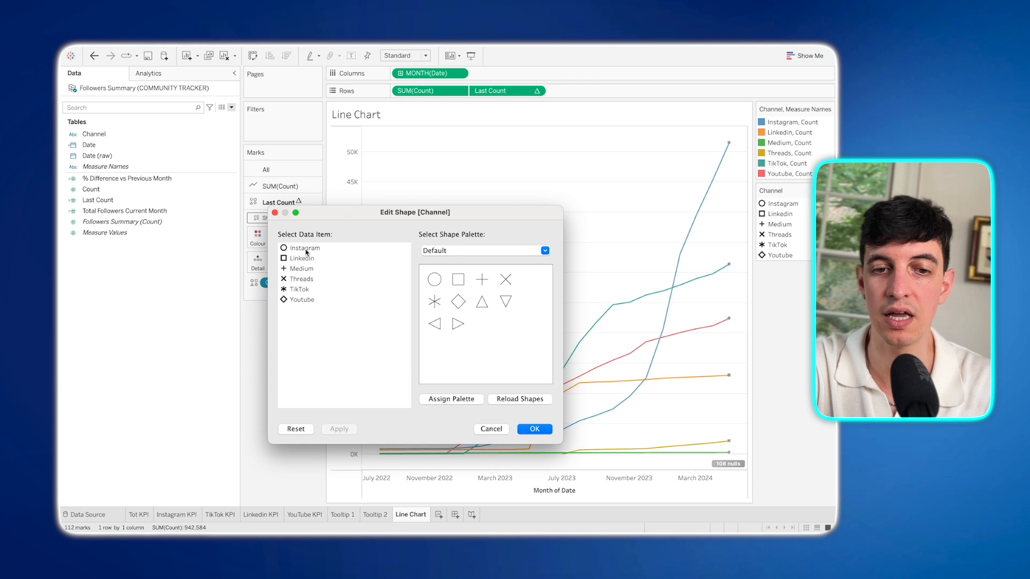
click(430, 250)
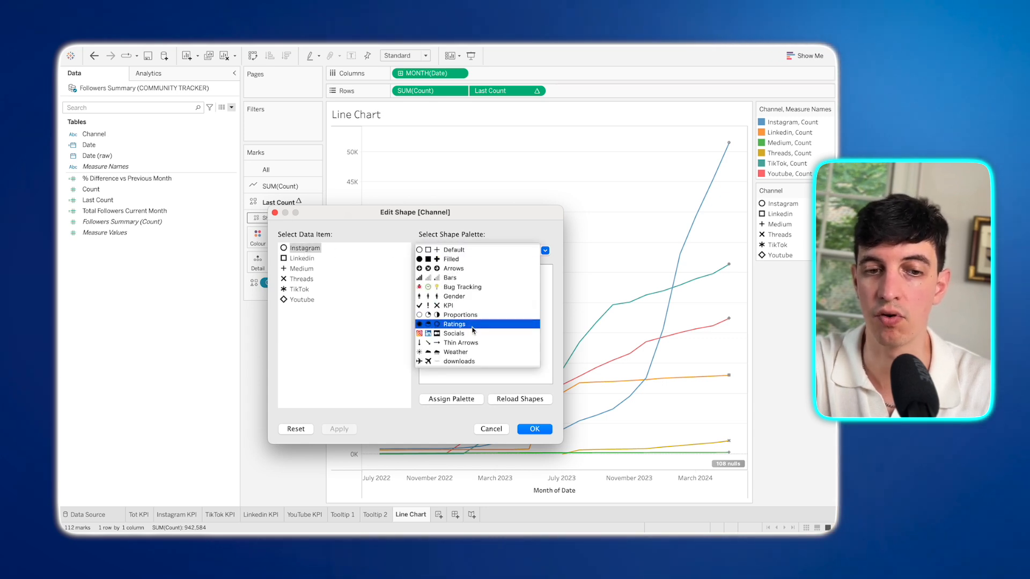
click(461, 333)
click(434, 280)
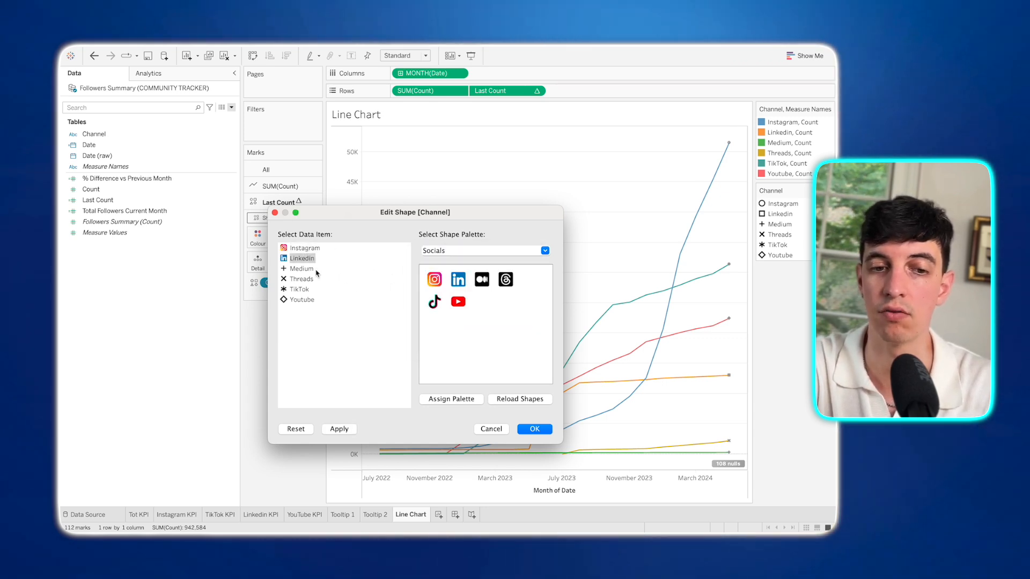
click(458, 279)
click(302, 269)
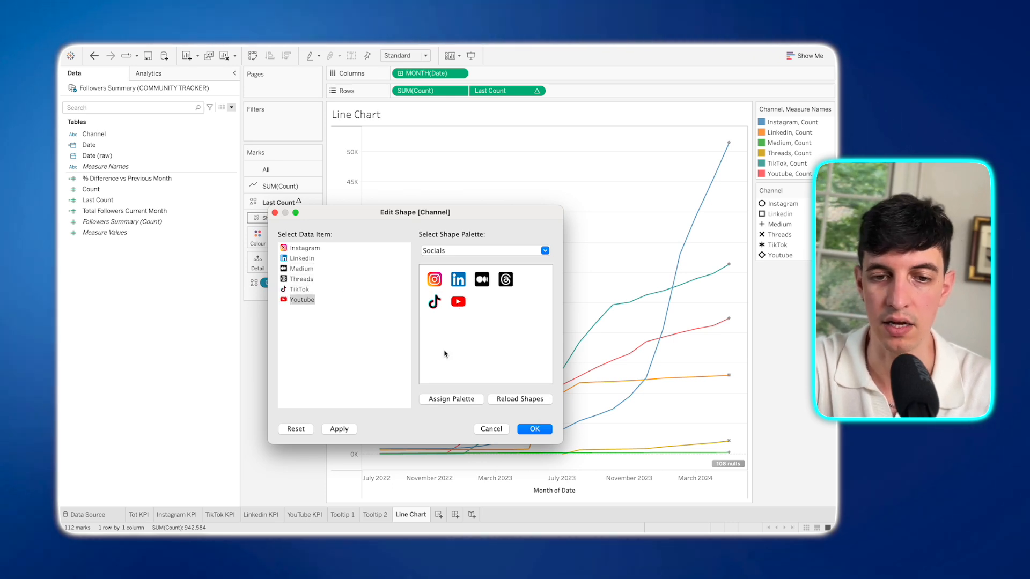
click(534, 429)
- Enlarge the Last Count logo marks until they stand out clearly at the line ends
click(283, 237)
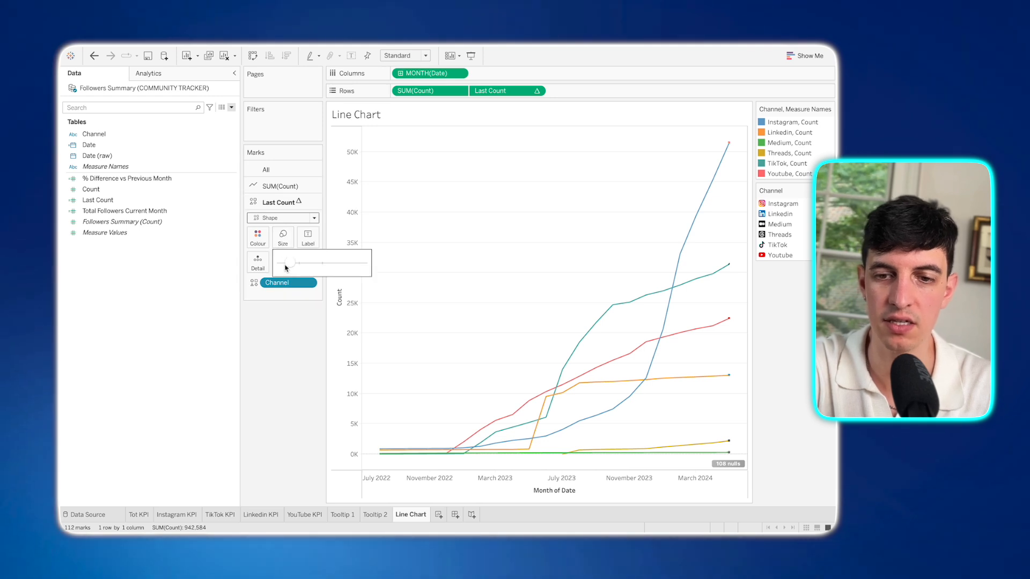
drag(284, 262, 322, 264)
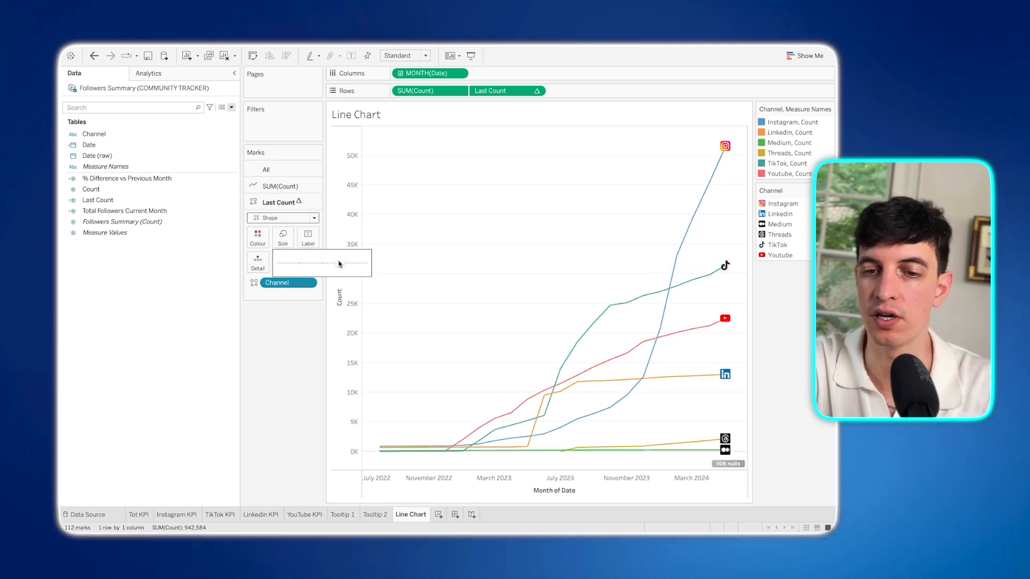
drag(322, 263, 339, 263)
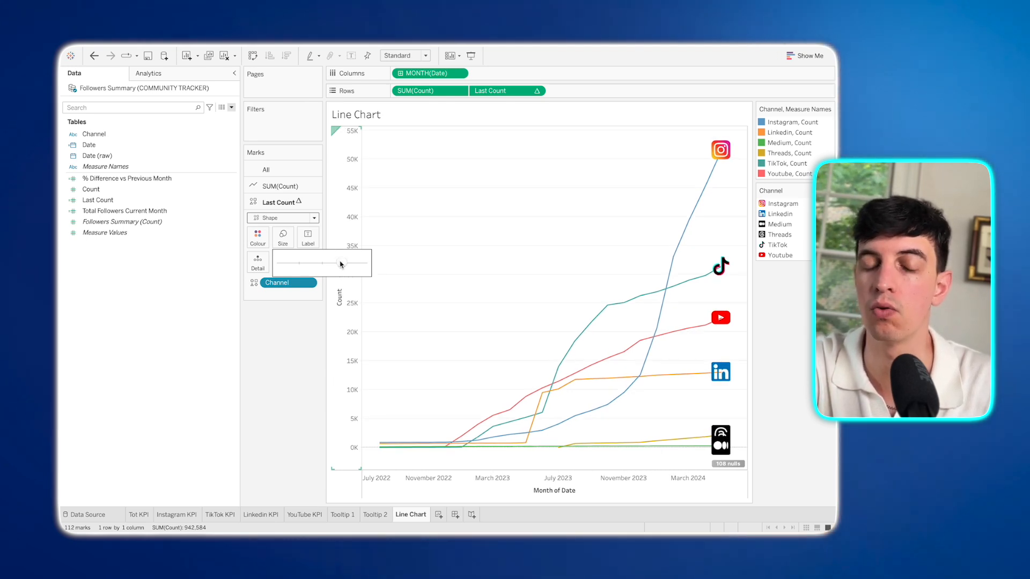
drag(339, 263, 341, 263)
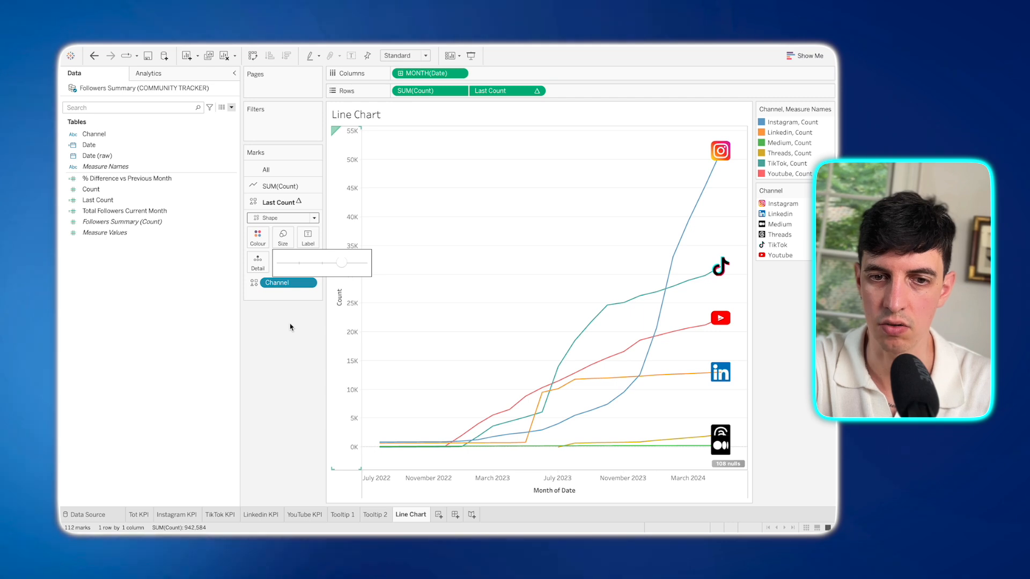
- Recolour the Count lines with the Colour Blind palette: Linkedin blue, Instagram orange, Medium grey and Threads dark grey
click(258, 236)
click(290, 255)
click(509, 207)
click(479, 201)
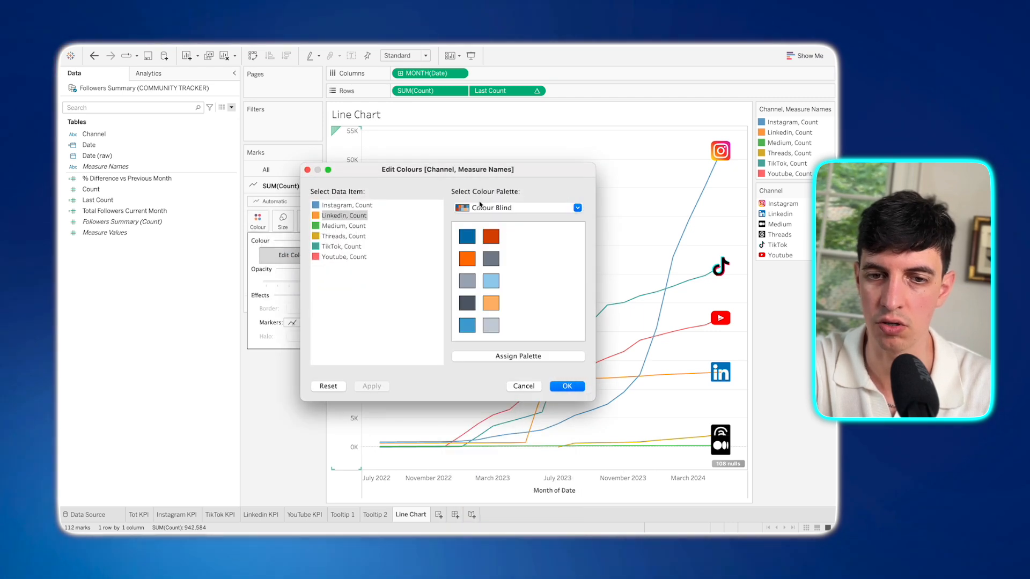
click(468, 325)
click(346, 205)
click(467, 259)
click(344, 226)
click(485, 207)
click(483, 202)
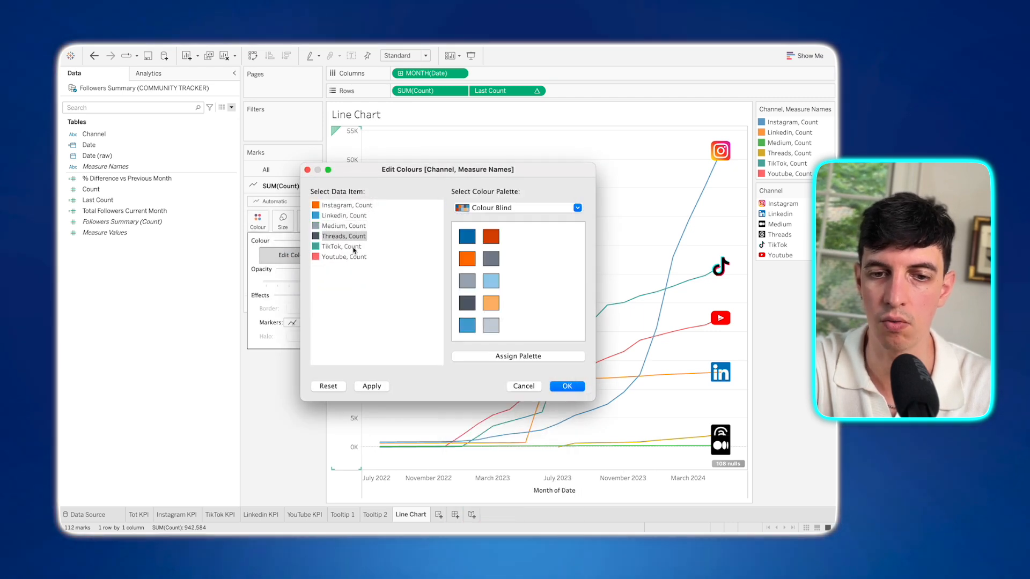
- Colour the Count lines turquoise for TikTok and red for Youtube, and change Instagram to yellow
click(356, 248)
click(491, 325)
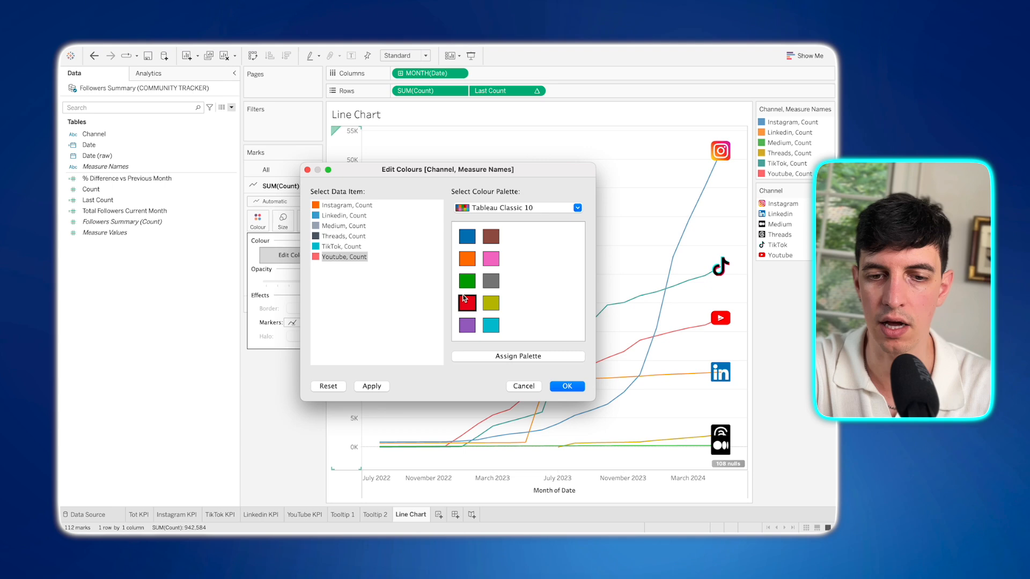
click(464, 298)
click(347, 205)
click(509, 208)
click(483, 312)
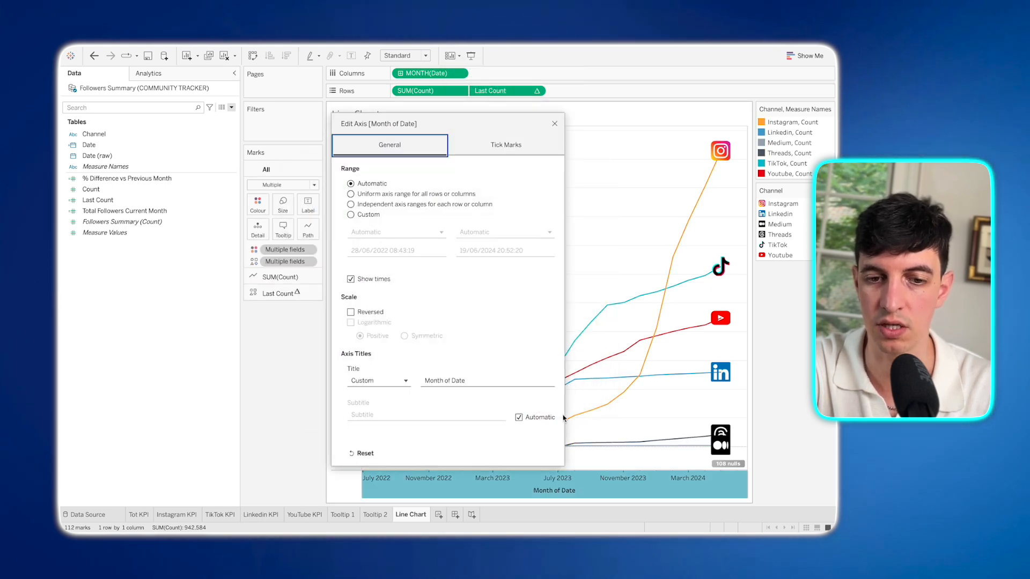
- Remove the Month of Date axis title and fix the major tick marks at an interval of 1 month
triple_click(460, 380)
click(505, 145)
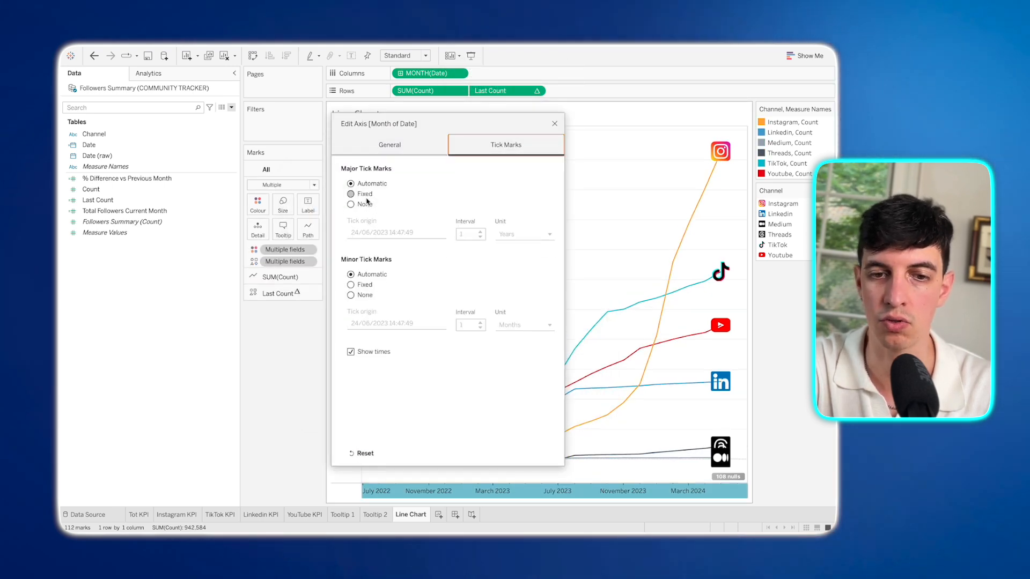
click(350, 194)
click(523, 234)
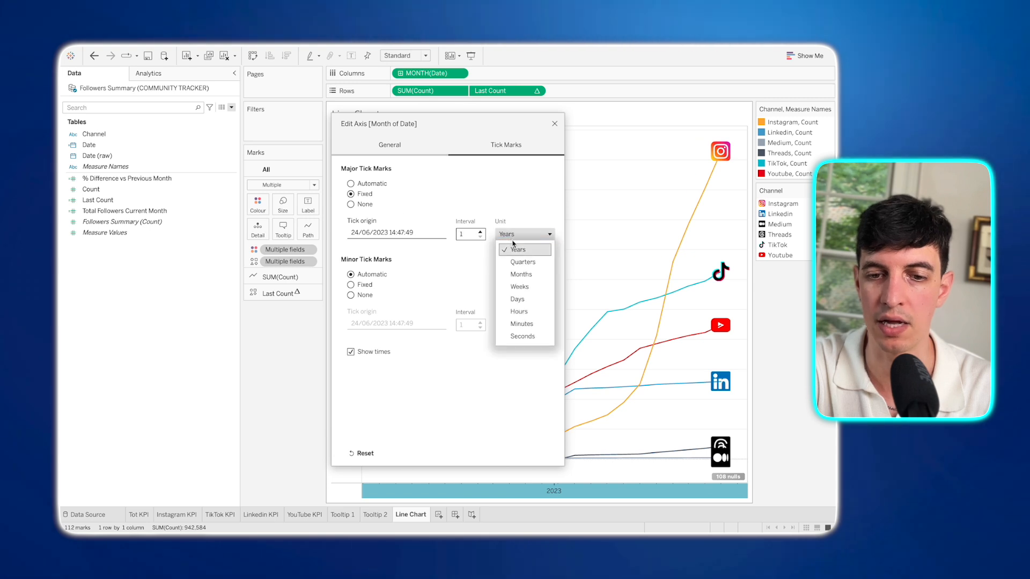
click(520, 274)
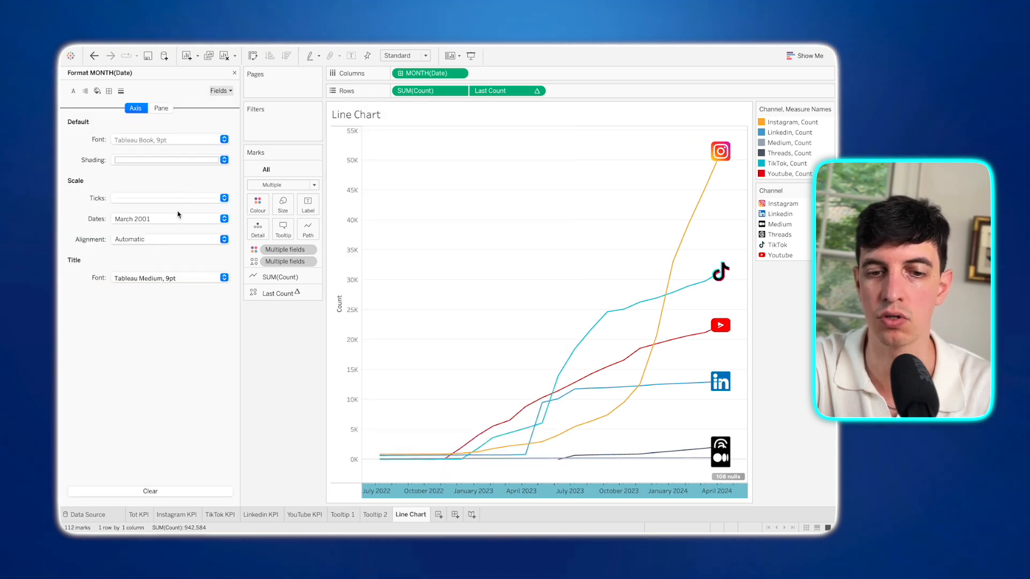
- Format the date axis labels with the custom format mmm yy
click(179, 217)
click(180, 281)
click(228, 258)
text(mmm)
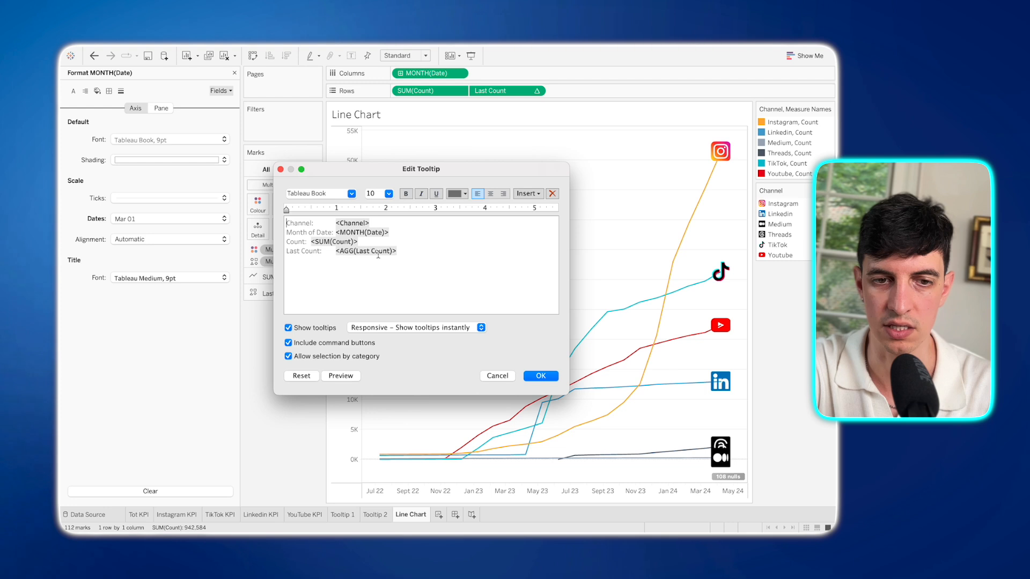
- Edit the chart tooltip to label the month as Date and the count as Followers, and remove the Last Count line
drag(287, 232, 305, 233)
key(BackSpace)
double_click(293, 242)
text(Followers)
click(341, 376)
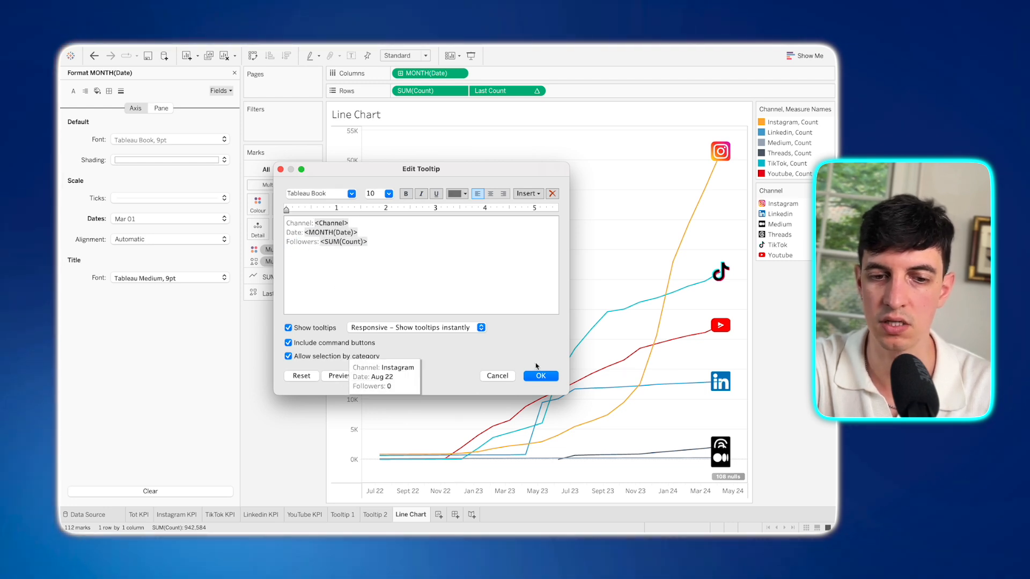
click(541, 375)
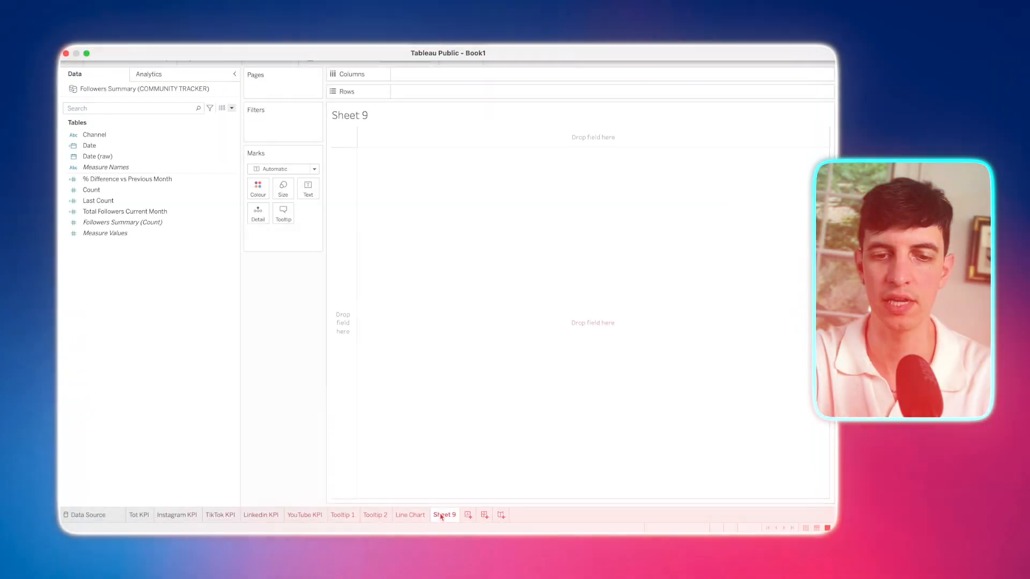
- Rename the new blank worksheet Sheet 9 as Table
double_click(440, 513)
text(Table)
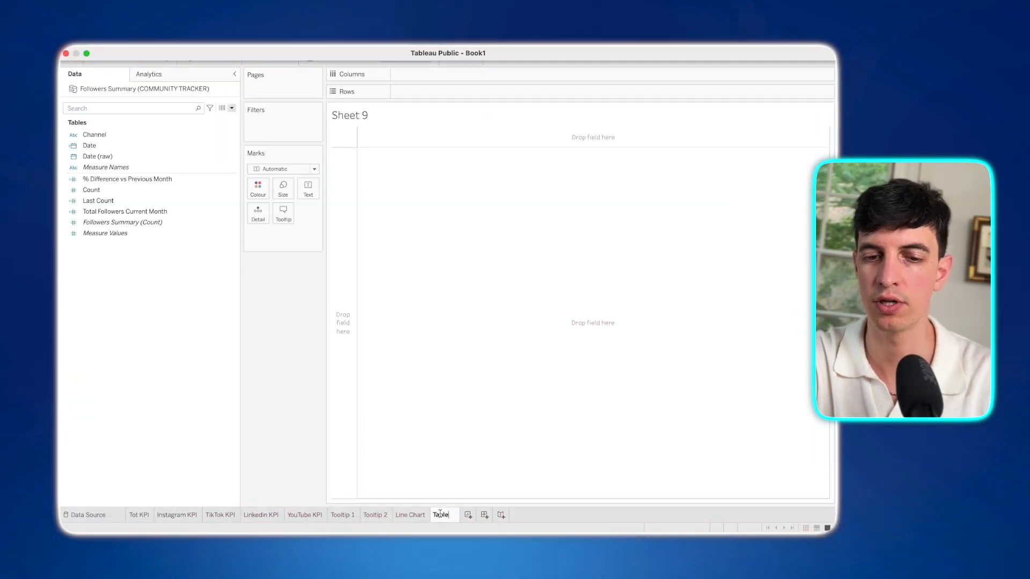
key(Return)
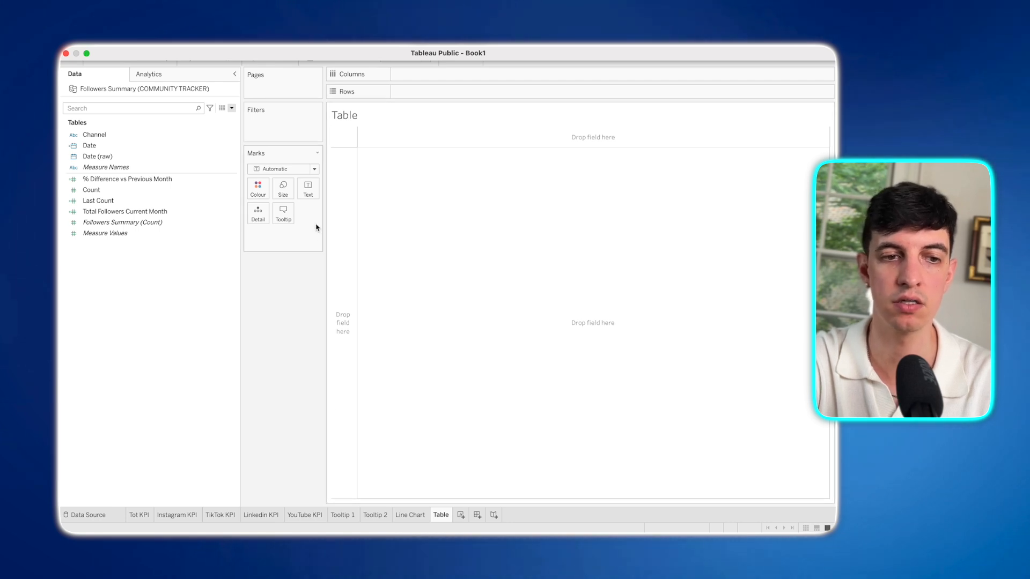
- Place Channel on the rows and Date on the columns of the Table worksheet
click(102, 137)
click(103, 145)
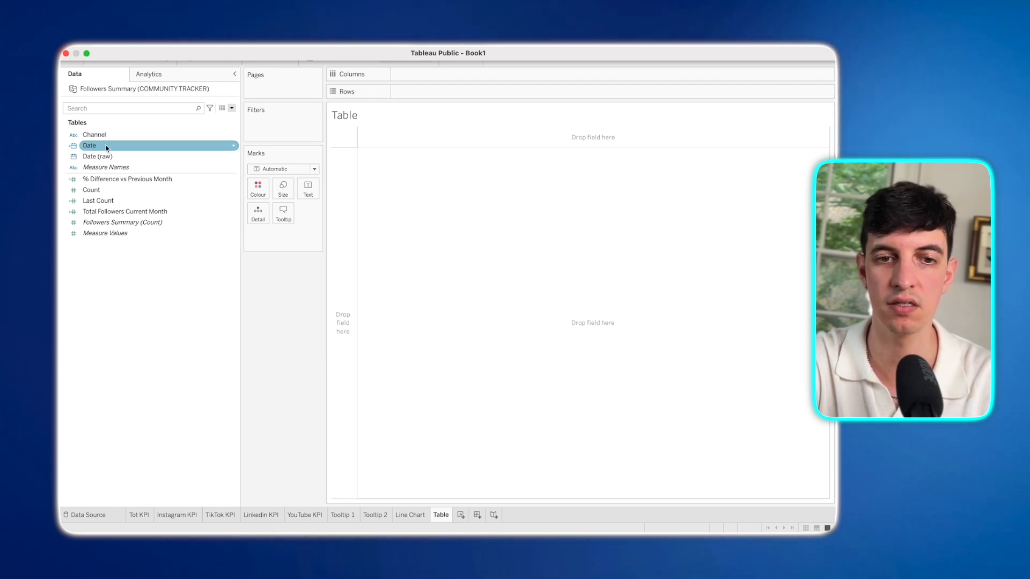
click(111, 191)
drag(95, 135, 424, 98)
click(130, 145)
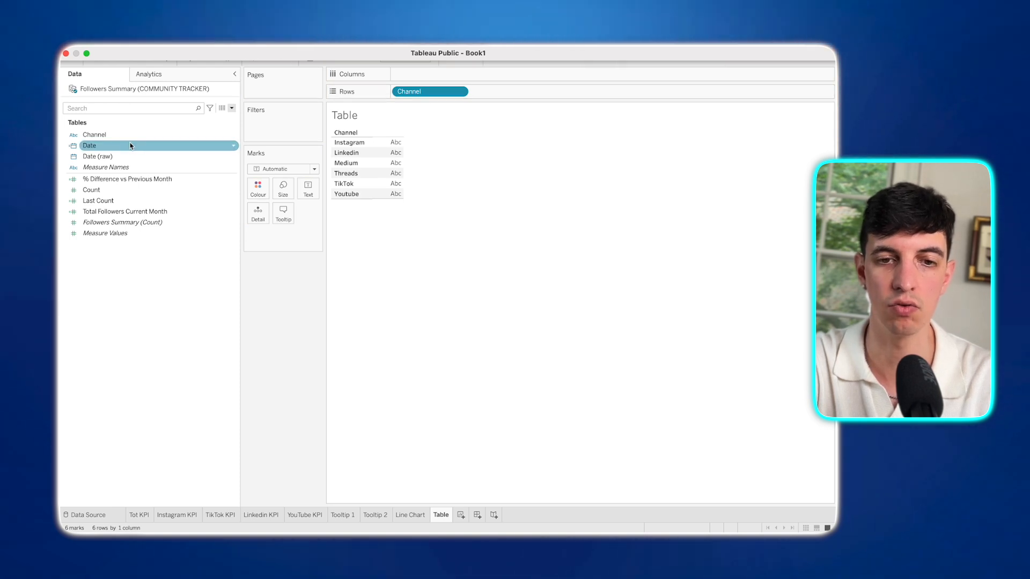
drag(131, 145, 482, 75)
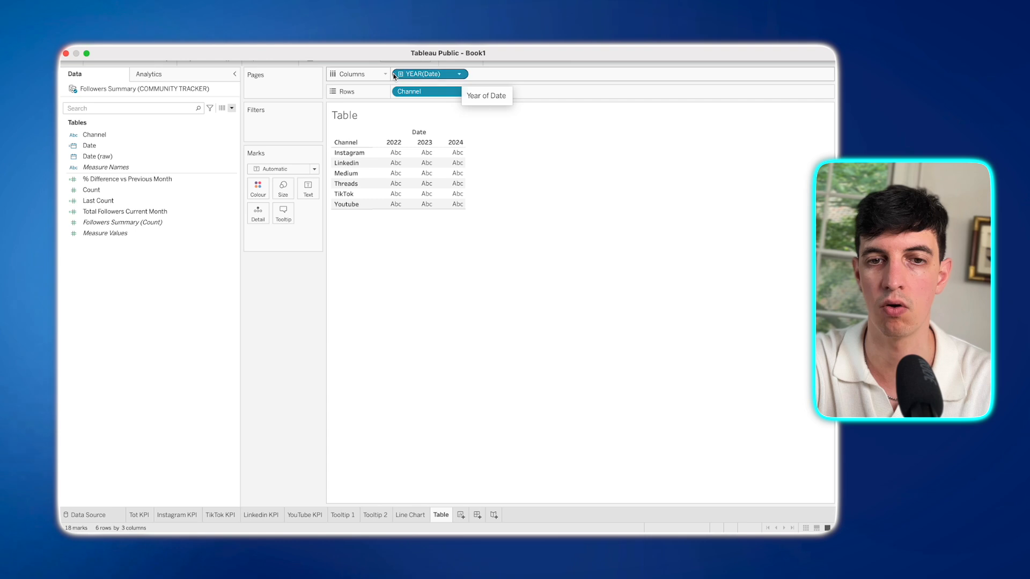
- Drill Date down to months on the columns and remove the quarter level, keeping year and month
click(400, 74)
click(477, 74)
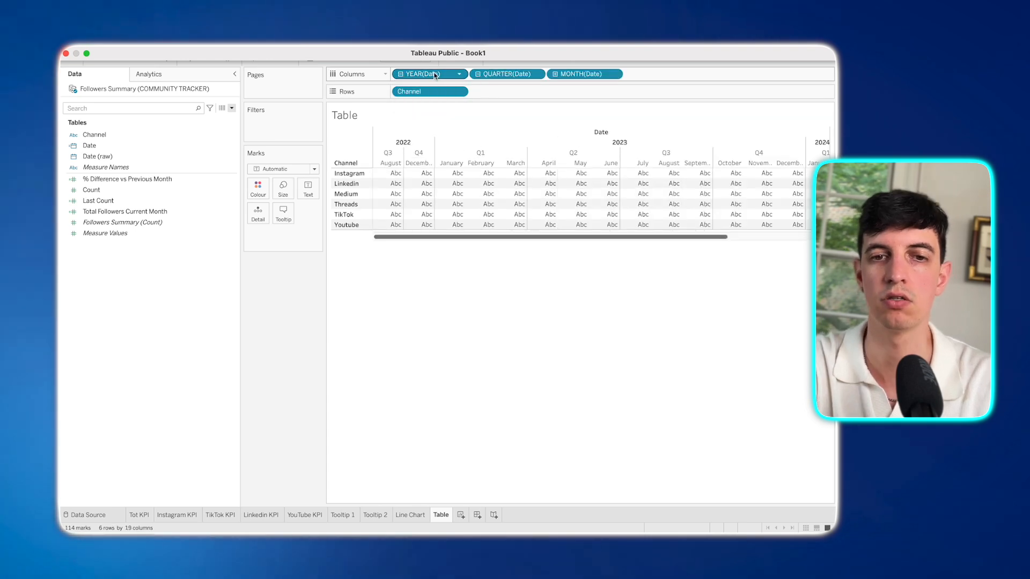
drag(480, 75, 297, 283)
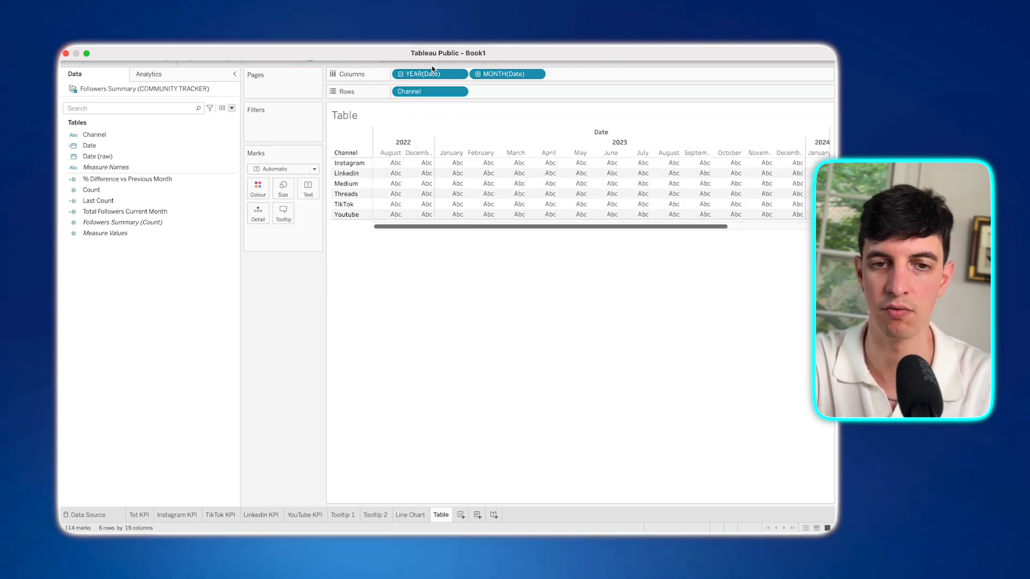
- Replace the separate year and month levels on the columns with one discrete month-and-year Date field
drag(429, 74, 293, 303)
drag(294, 305, 293, 304)
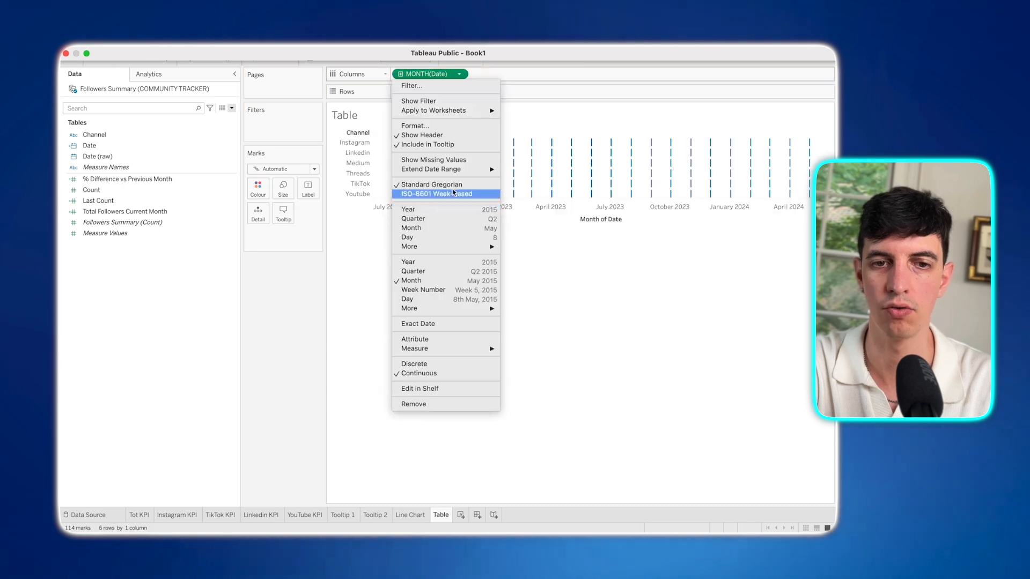
click(438, 365)
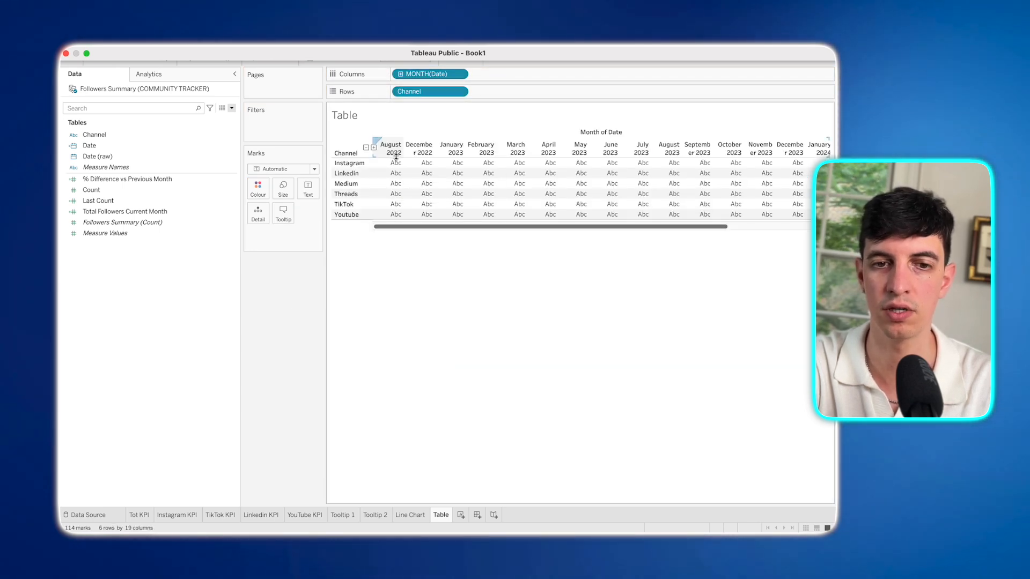
- Widen the month columns and hide the Month of Date field label above them
drag(402, 152, 422, 149)
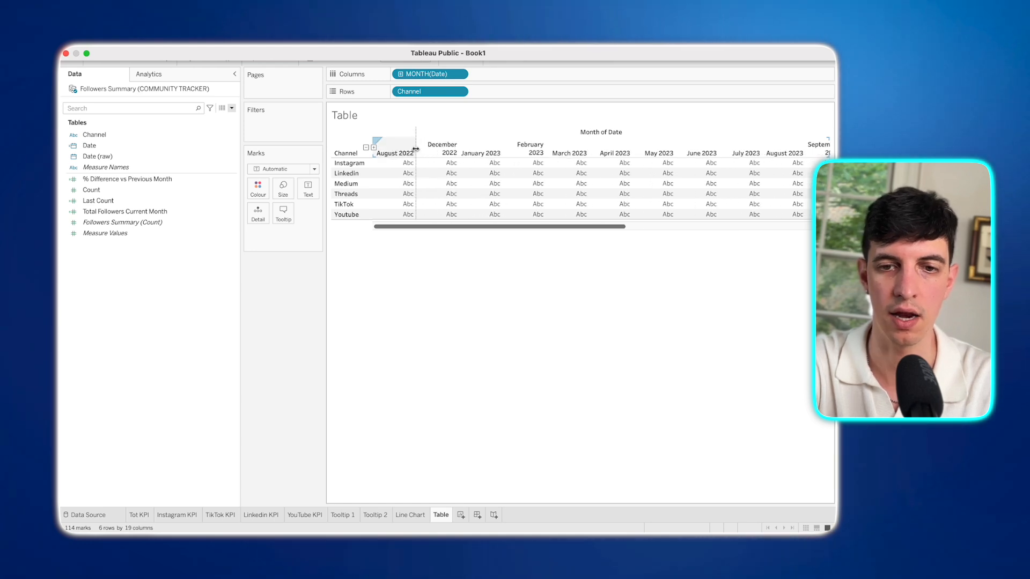
right_click(601, 132)
click(606, 143)
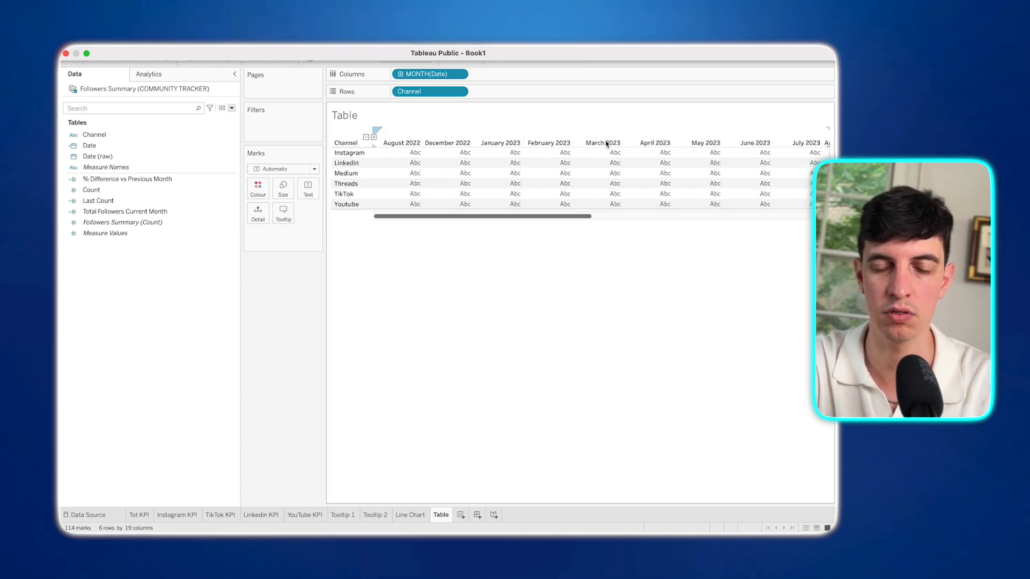
- Fill the table cells with Count as the text value for each channel and month
drag(480, 216, 712, 216)
click(153, 203)
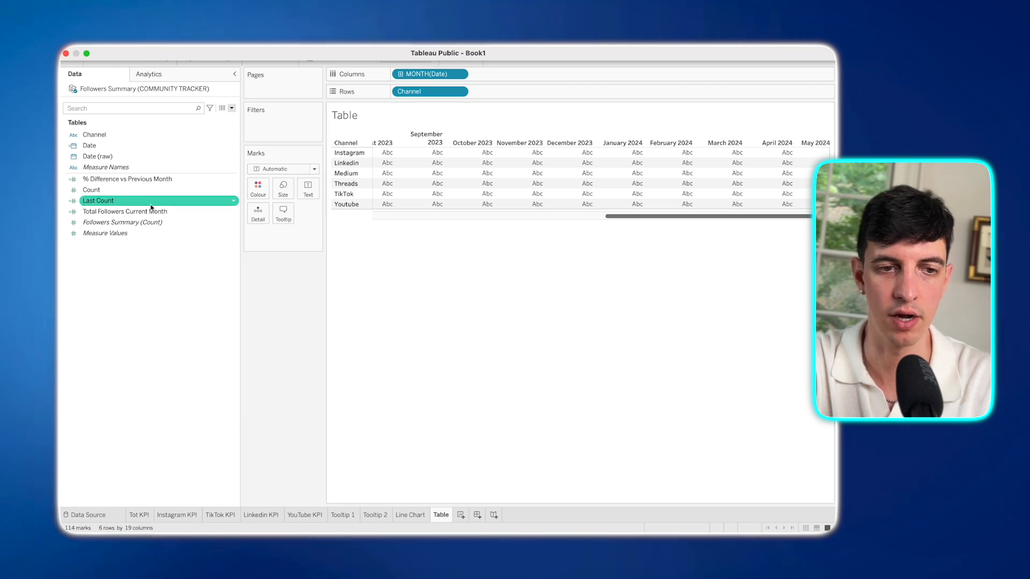
drag(113, 193, 306, 201)
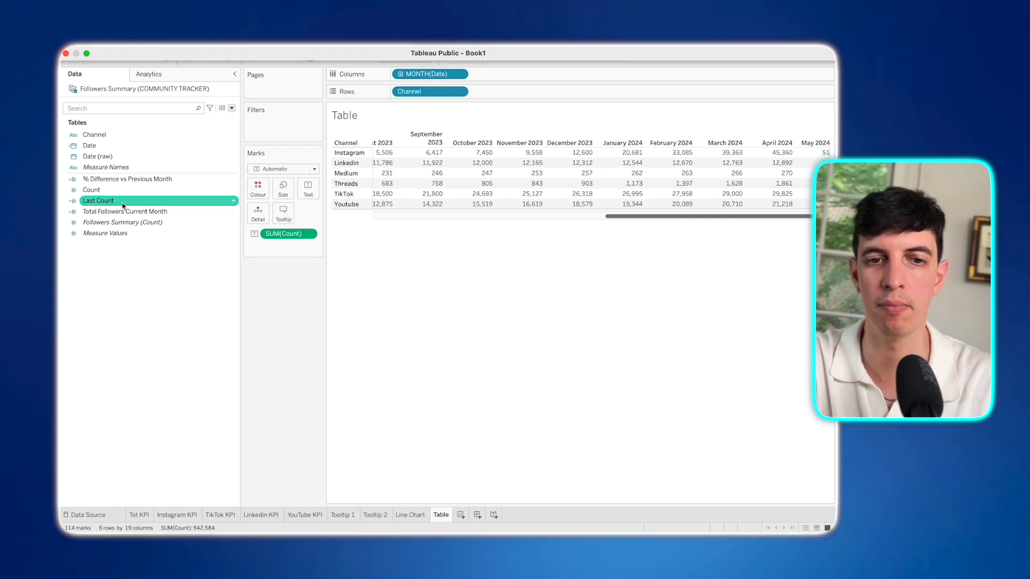
- Add a second Count with a percent difference quick table calculation and show it as text in the cells
click(102, 192)
drag(103, 191, 261, 214)
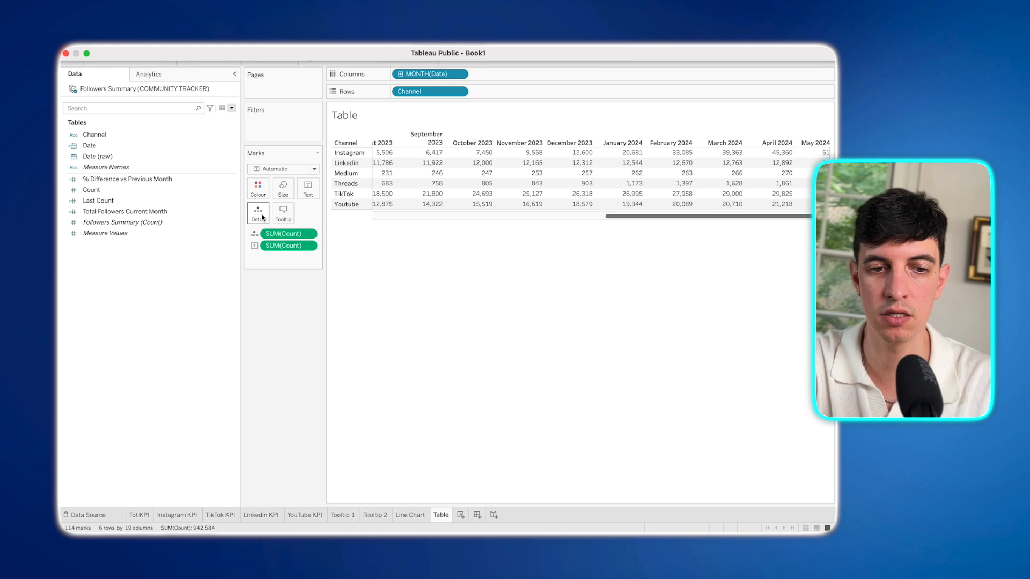
click(309, 234)
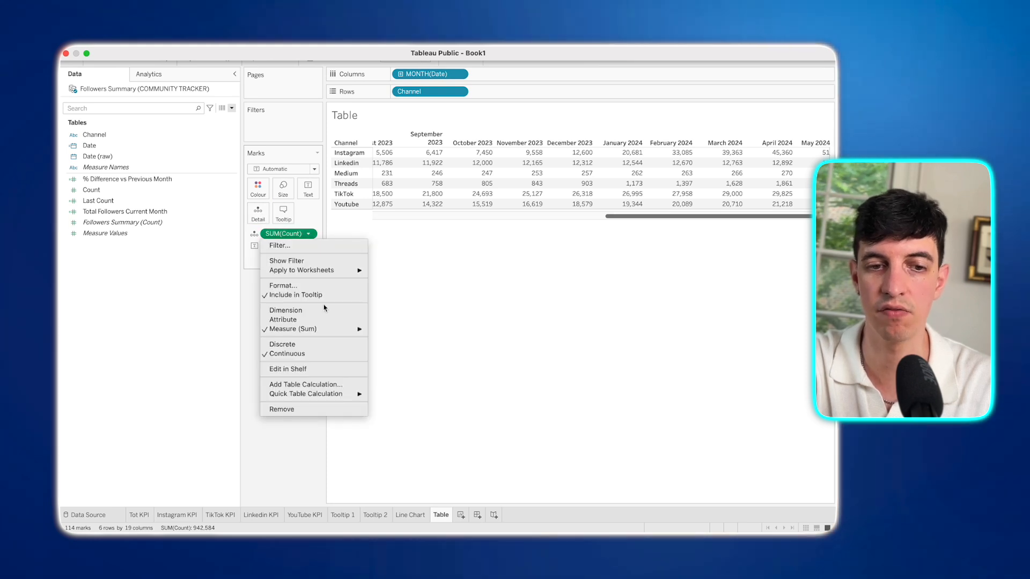
mouse_move(344, 393)
click(397, 412)
drag(284, 233, 299, 201)
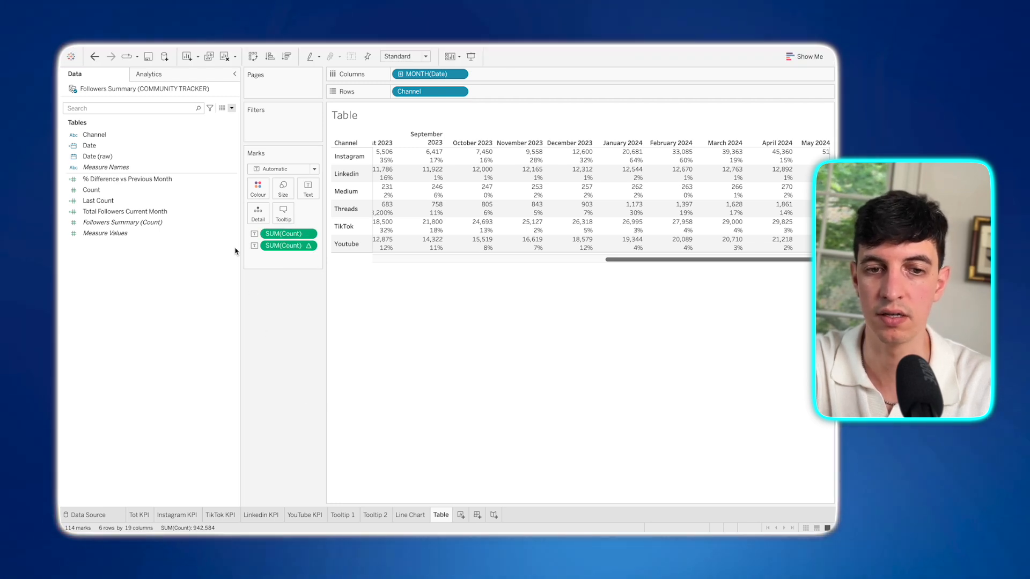
- Create the calculated field Days in Month with DATEDIFF('day', DATETRUNC('month', [Date]), DATEADD('month', 1, DATETRUNC('month', [Date])))
click(231, 109)
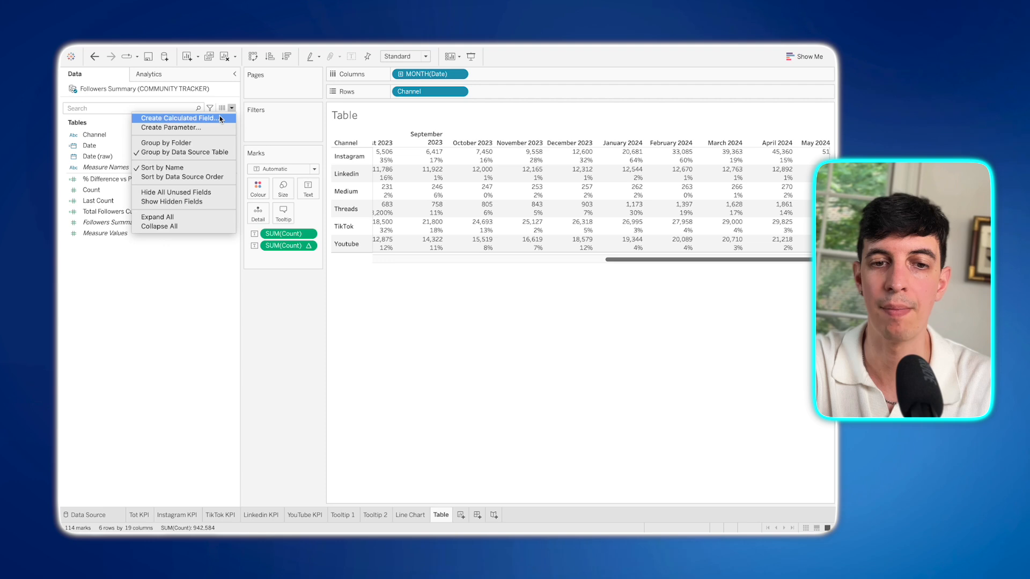
click(220, 119)
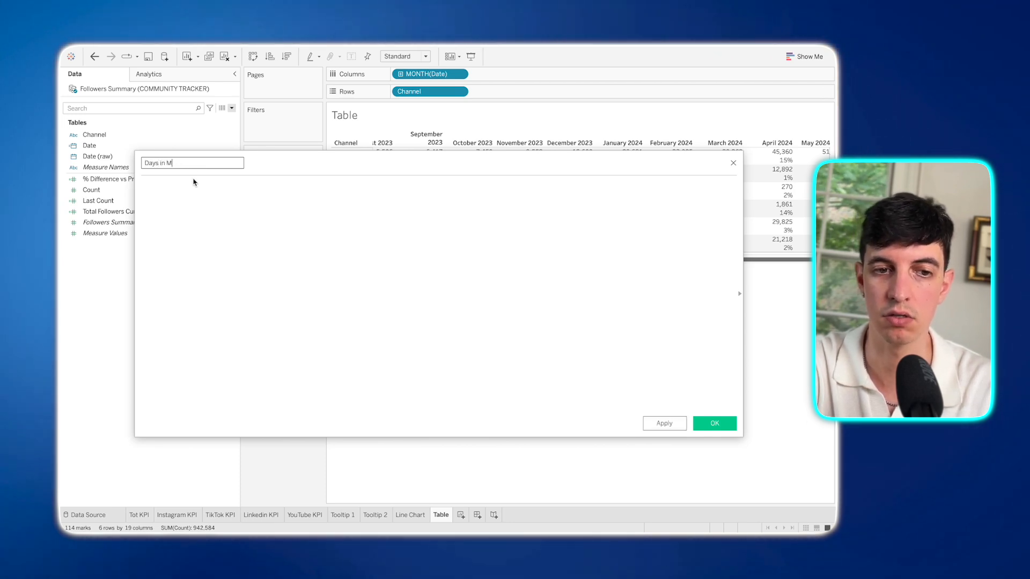
click(194, 193)
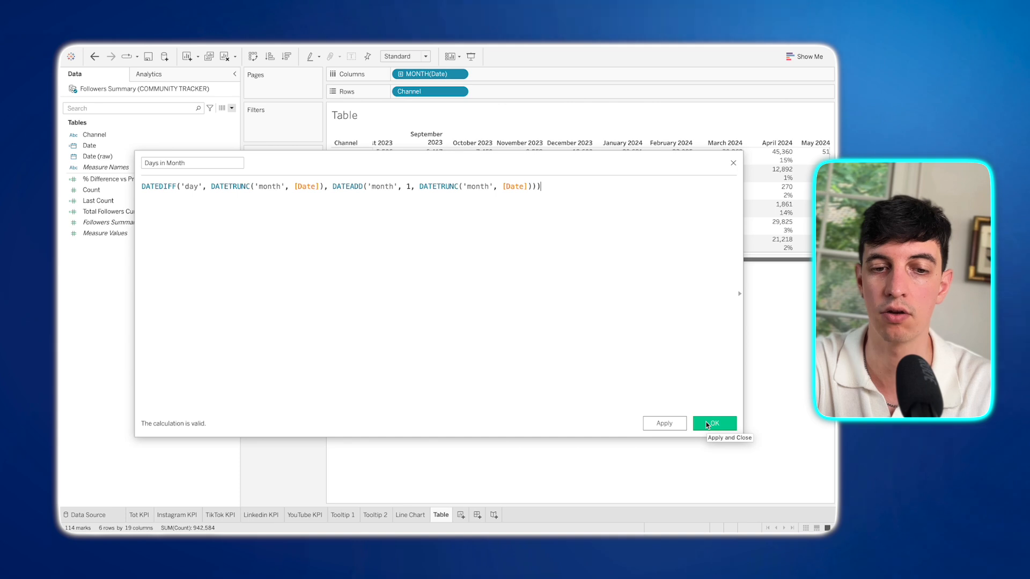
click(713, 423)
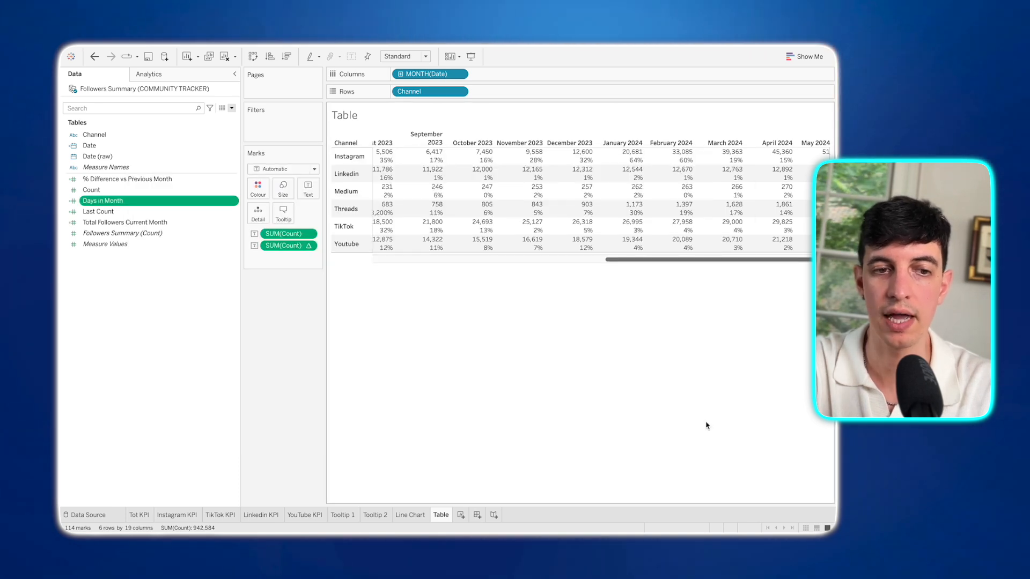
- Create the calculated field Average Daily Followers as (sum([Count]) - LOOKUP(sum([Count]), -1)) / sum([Days in Month]) and add it to the table text
click(232, 108)
click(223, 117)
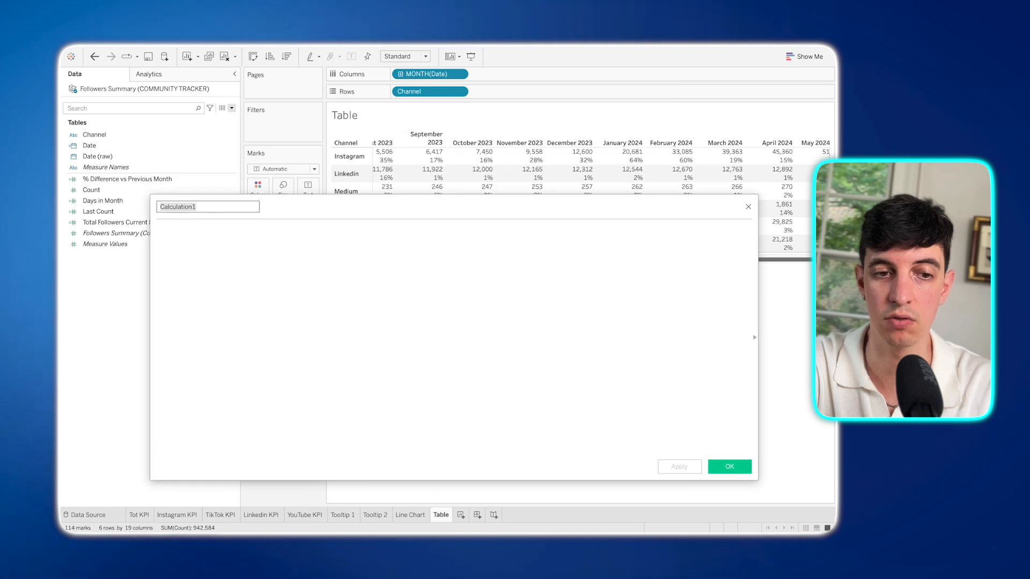
text(Average Daily Followers)
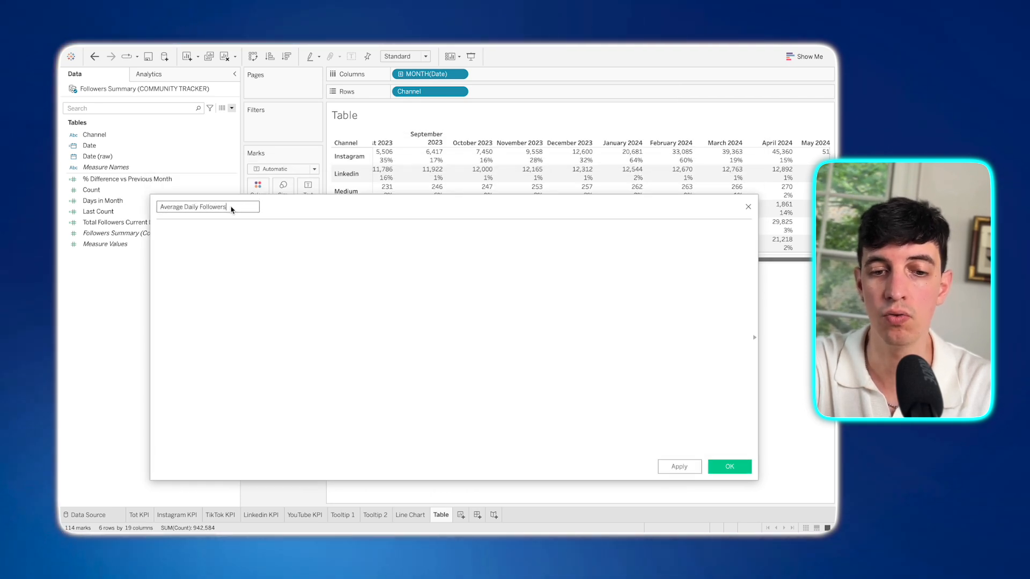
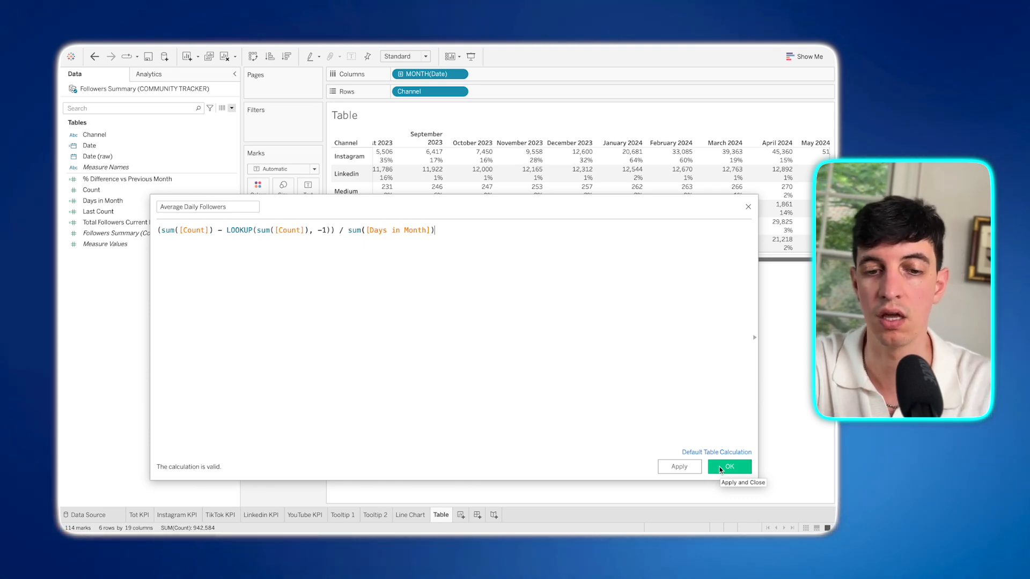
click(720, 467)
drag(116, 190, 309, 190)
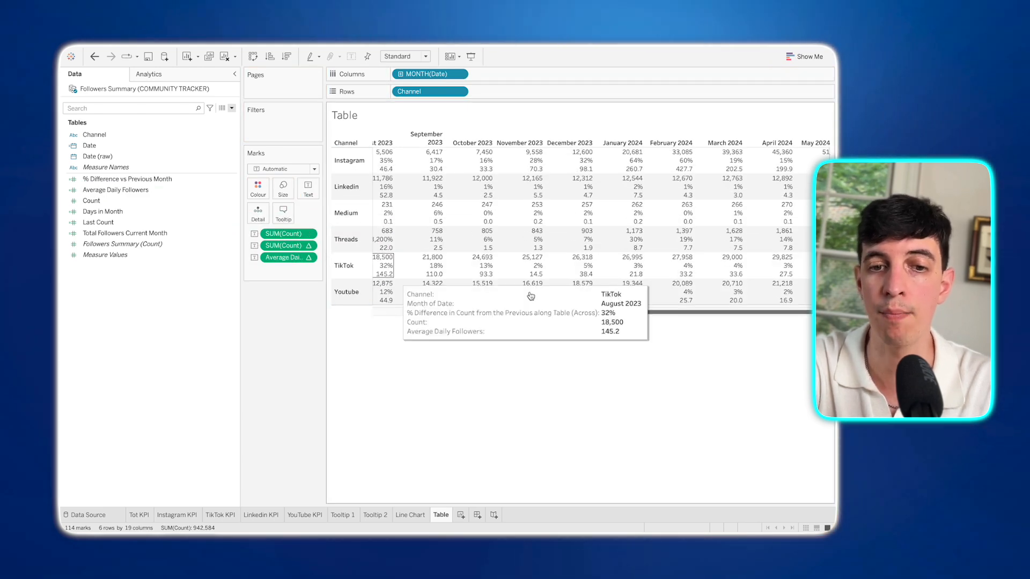
drag(640, 316, 714, 315)
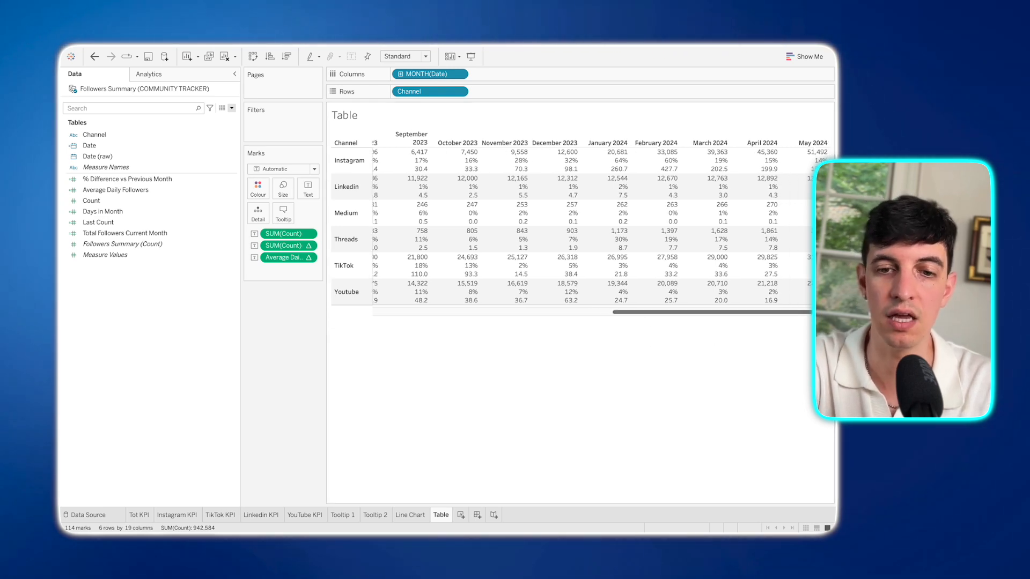
- Set the default number format of Average Daily Followers to Number (Custom) with 0 decimal places
right_click(114, 191)
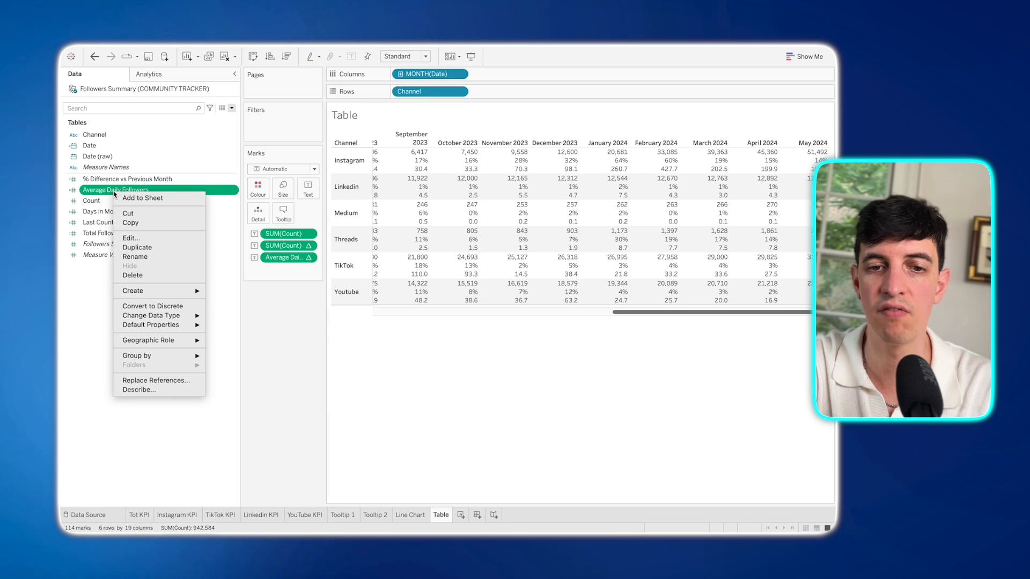
mouse_move(178, 326)
click(239, 342)
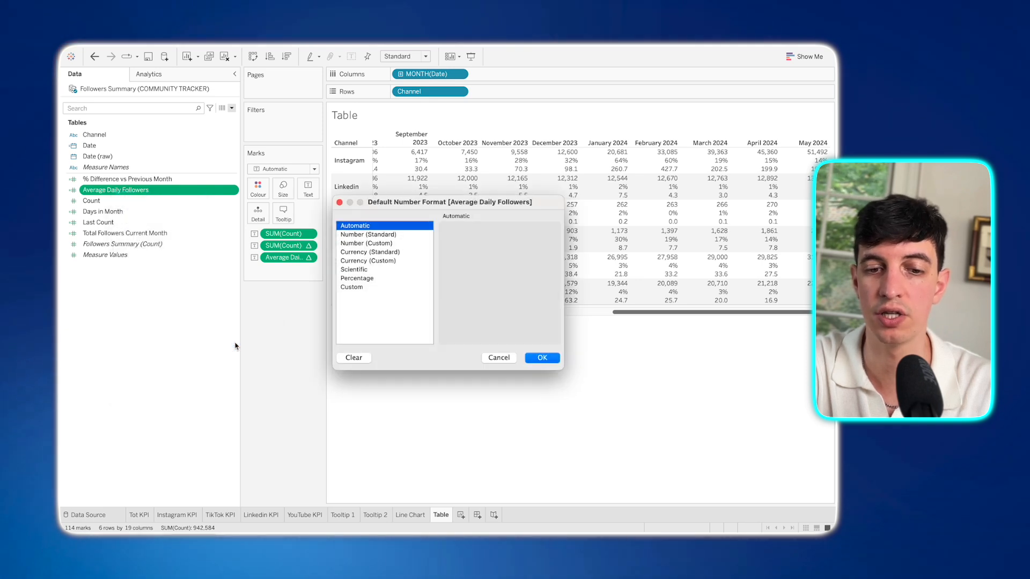
click(375, 244)
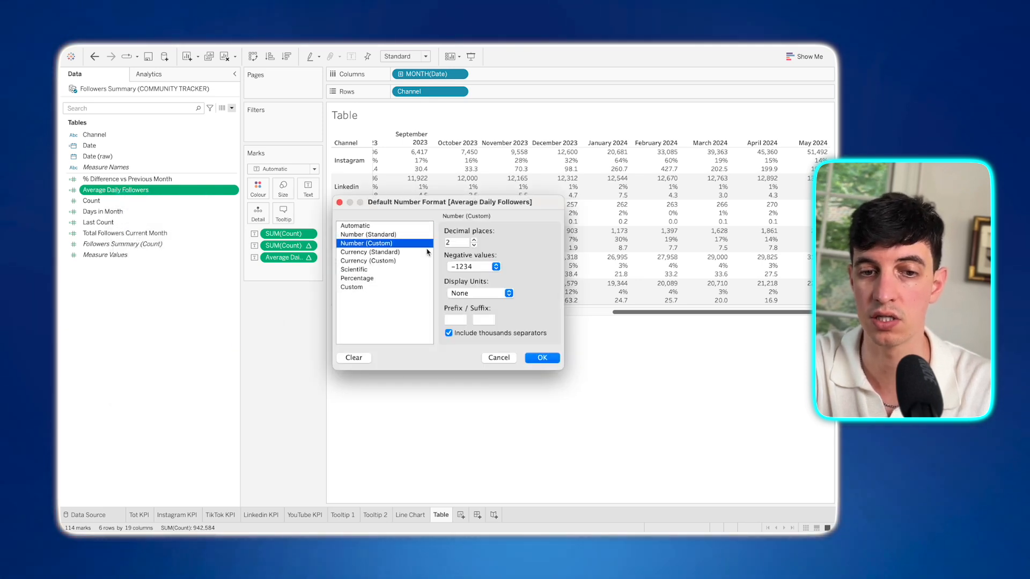
click(474, 246)
click(474, 246)
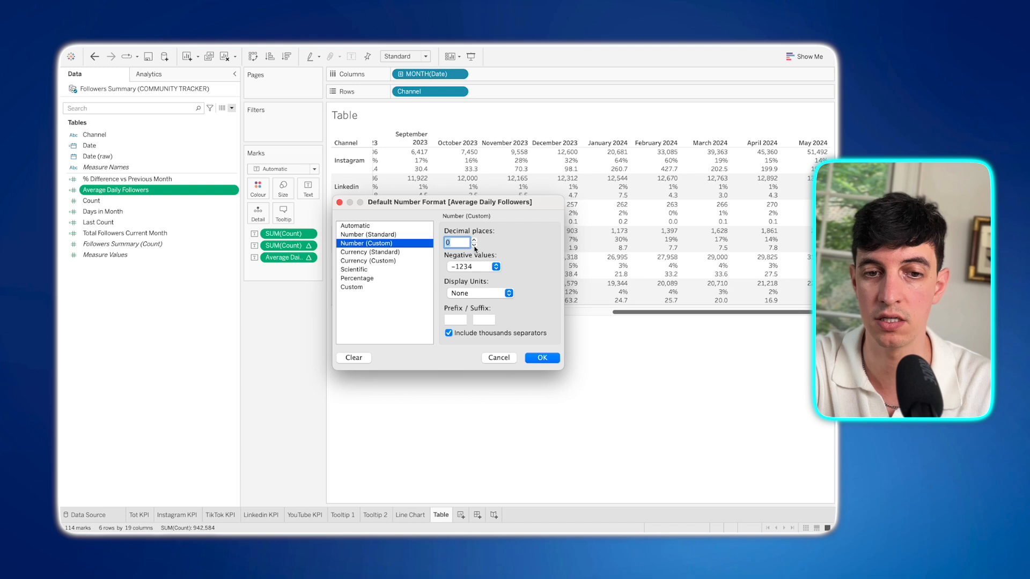
click(541, 358)
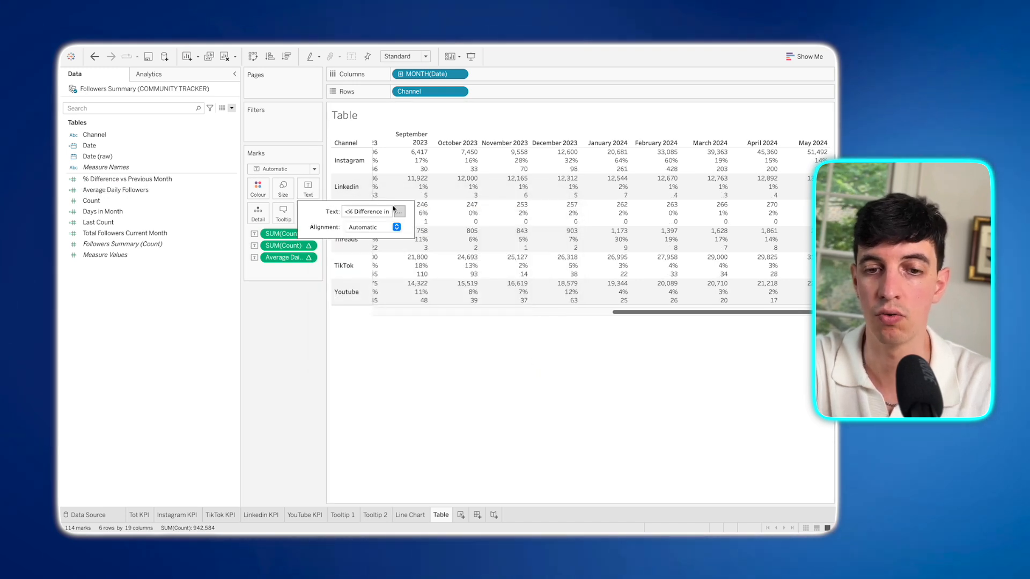
- Edit the cell label so SUM(Count) comes on the first line, above the percent difference and average daily followers
click(397, 211)
drag(548, 275, 501, 275)
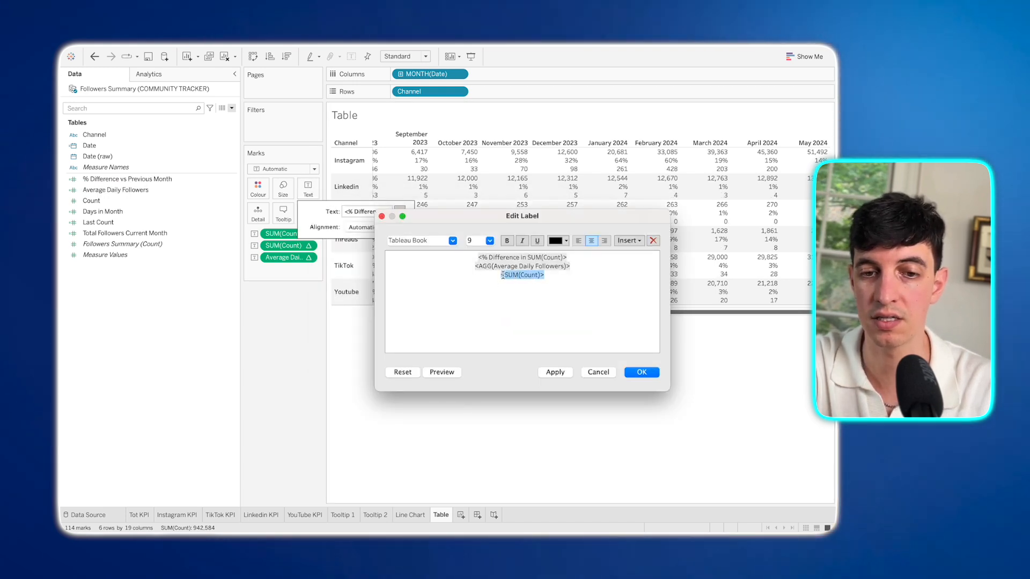
key(super+x)
click(477, 258)
key(Return)
key(super+v)
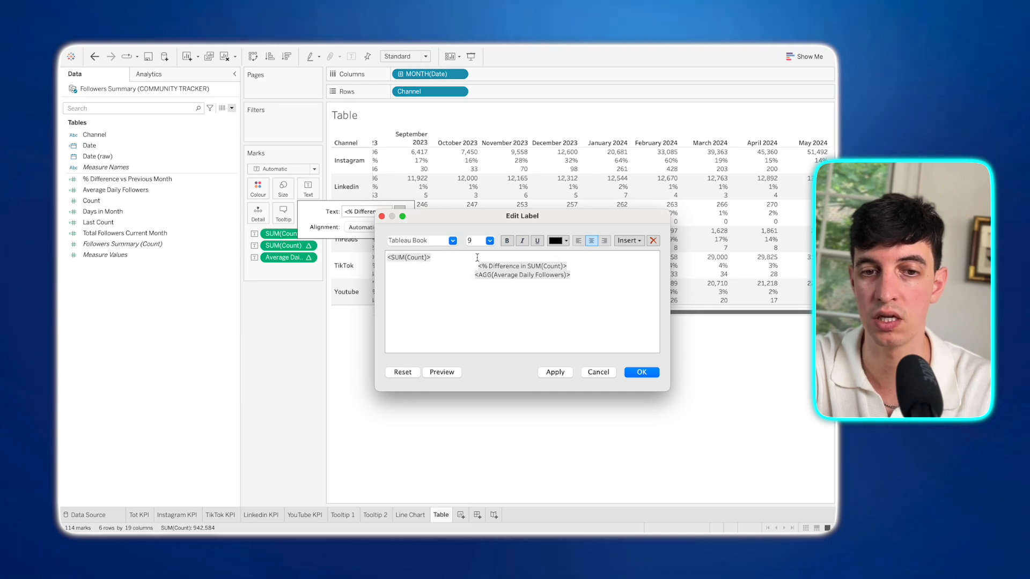
- Set the SUM(Count) line of the label to font size 11, centre it and apply the label
triple_click(477, 257)
click(490, 241)
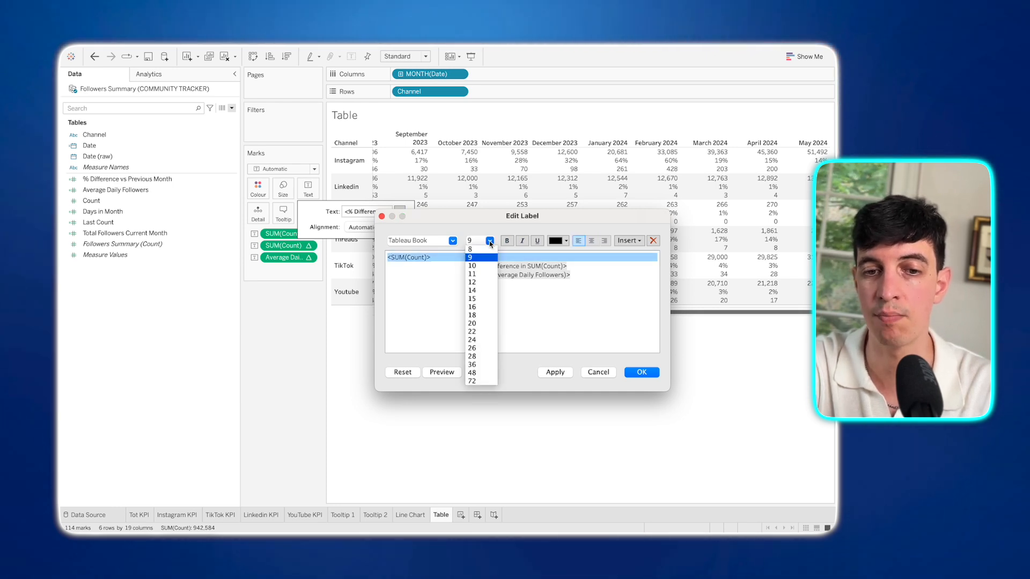
click(489, 274)
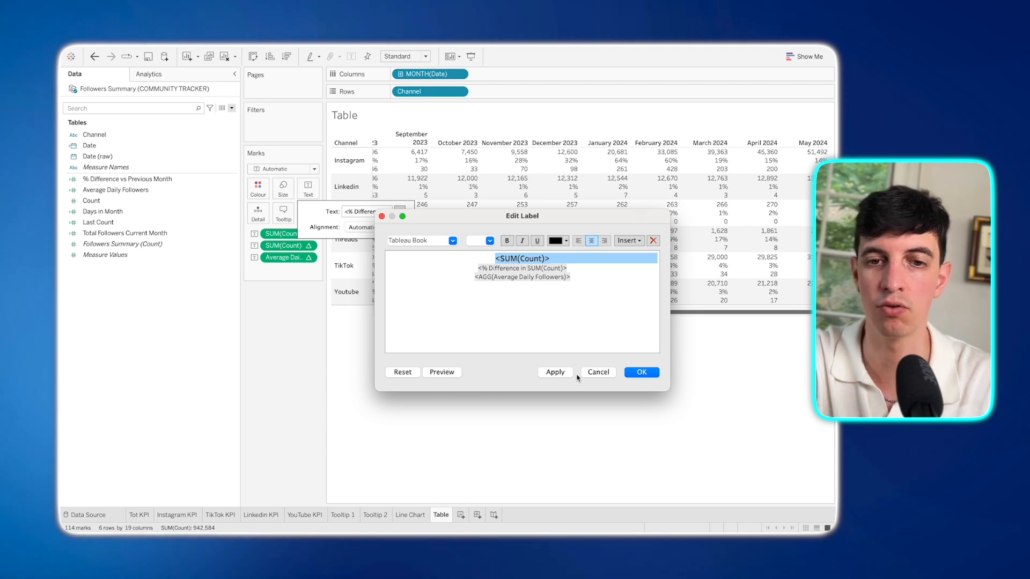
click(554, 372)
click(640, 372)
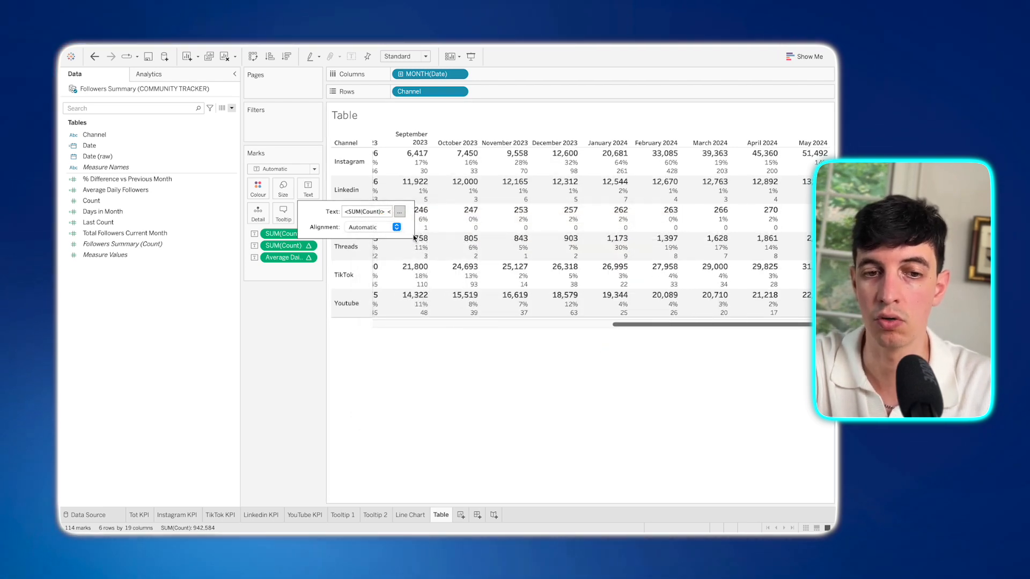
- Set the horizontal alignment of the table's cell text to centre
click(397, 227)
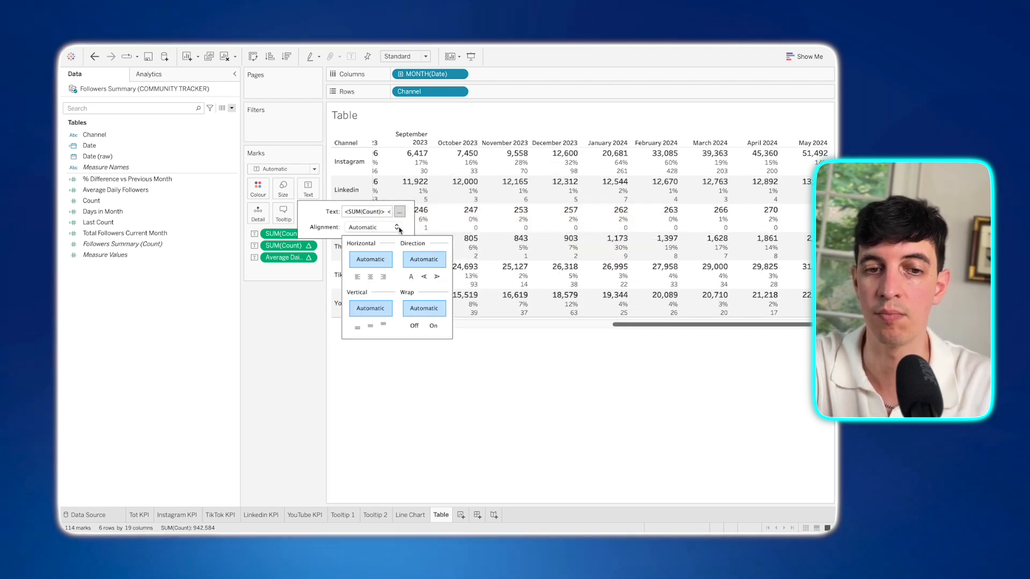
click(370, 276)
click(372, 277)
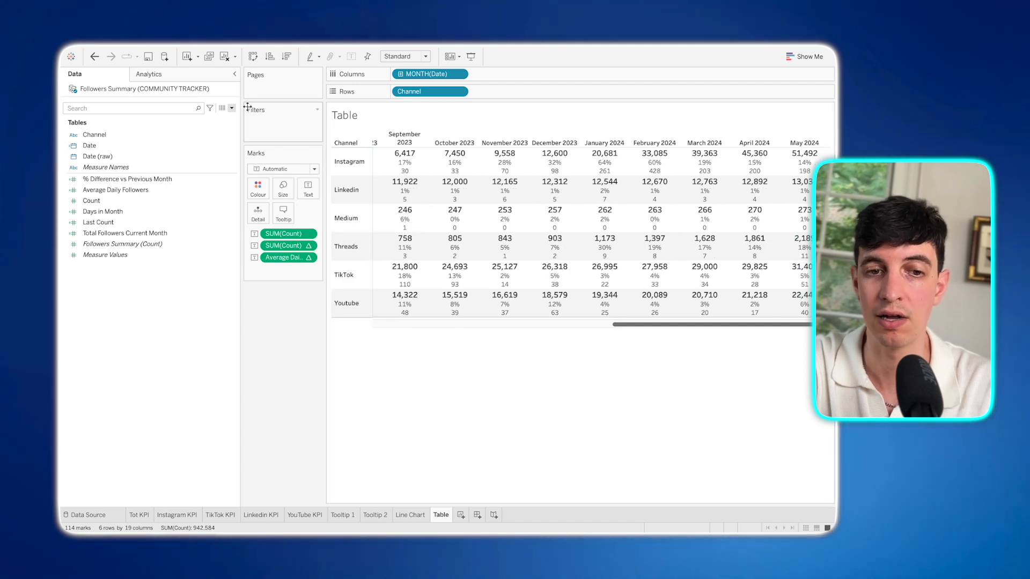
- Show column grand totals in the table
click(244, 42)
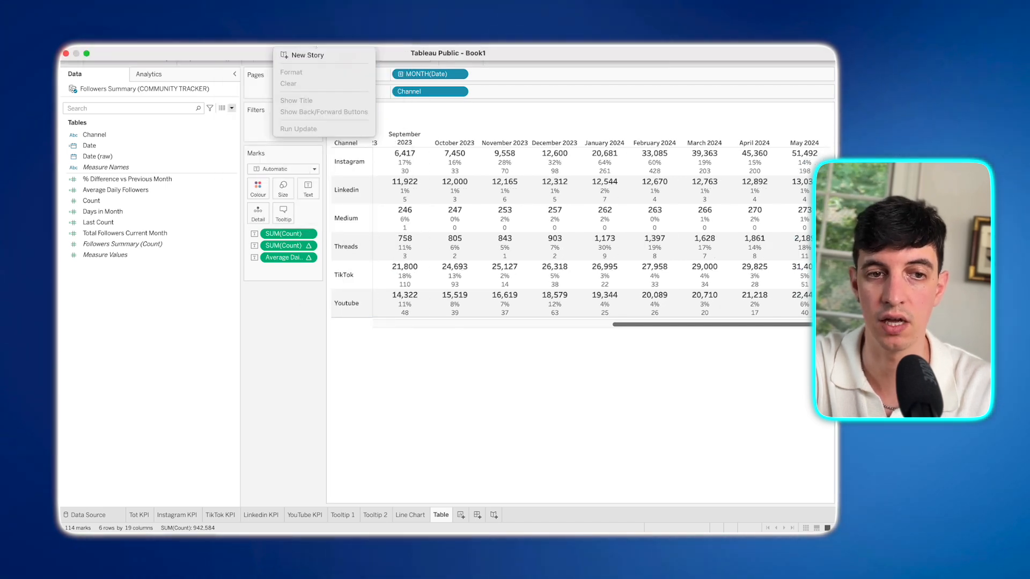
mouse_move(313, 41)
mouse_move(349, 148)
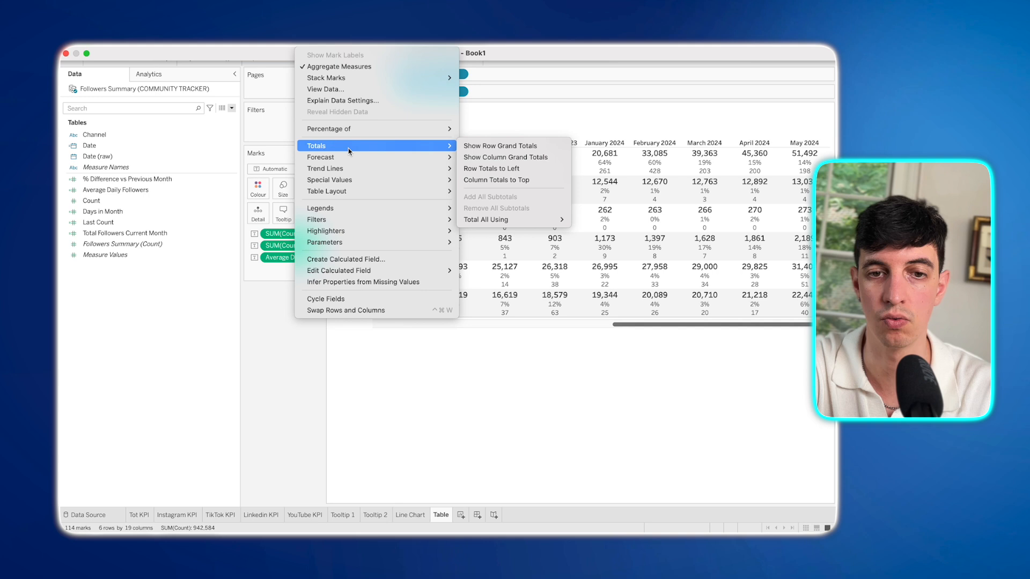
click(478, 153)
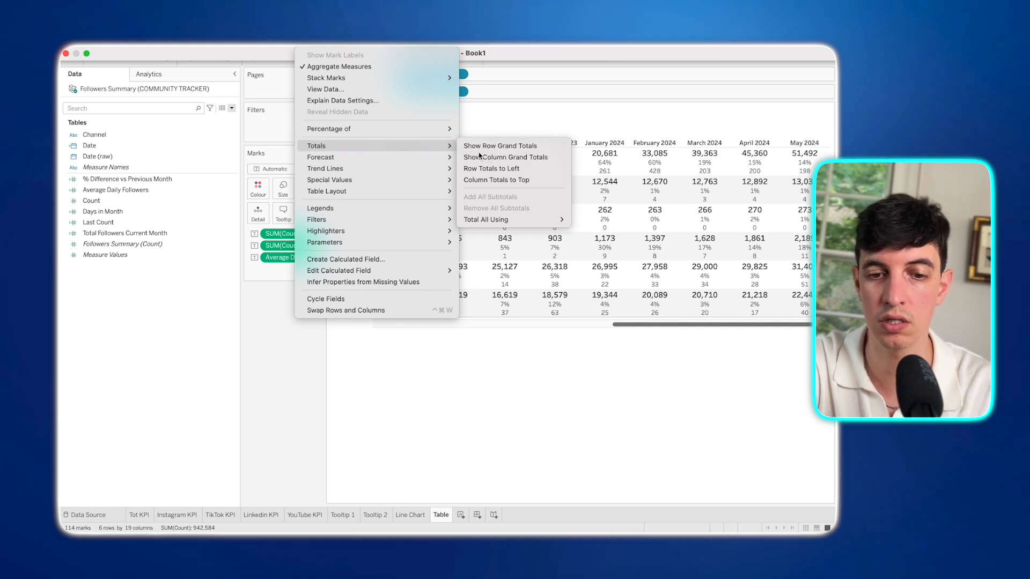
- Move the table's column grand totals to the top
click(313, 41)
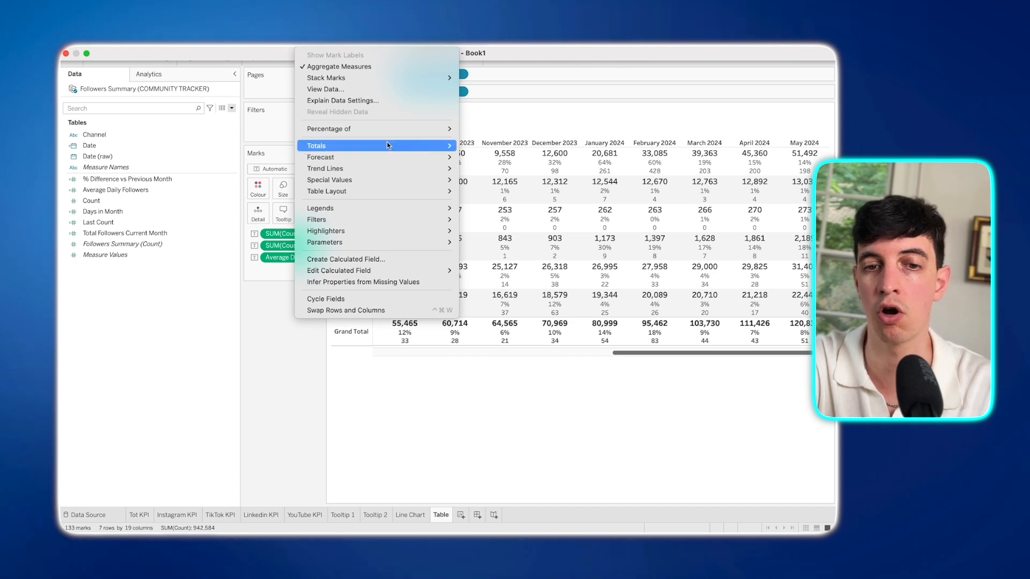
mouse_move(394, 147)
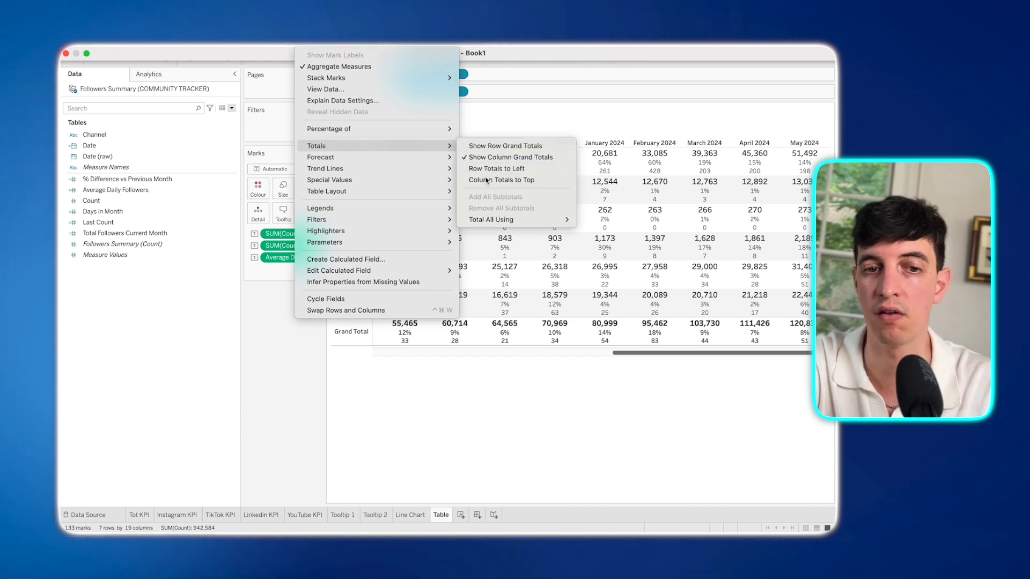
click(502, 180)
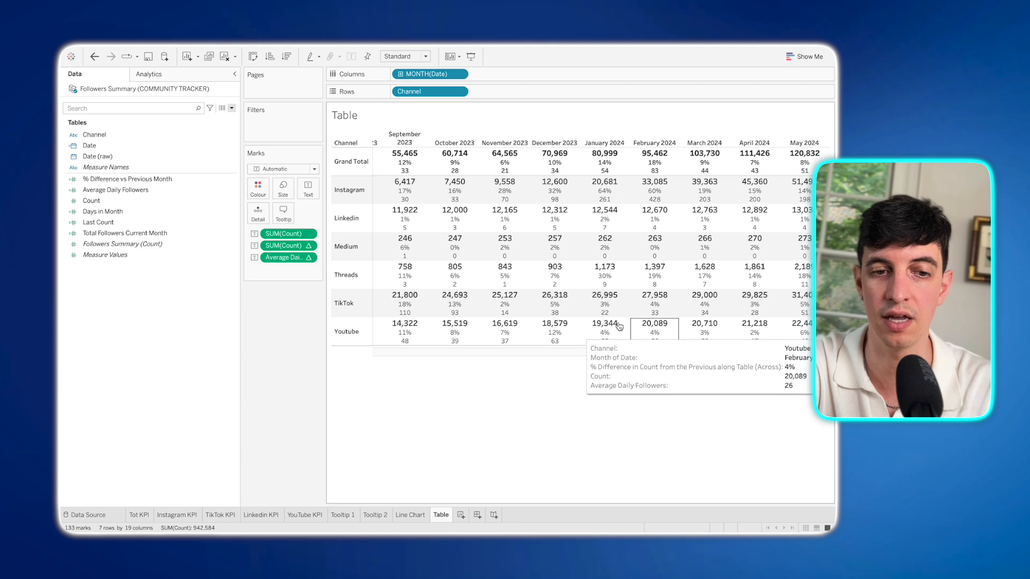
- Format the Grand Total pane values and header of the table with a blue font colour
right_click(401, 161)
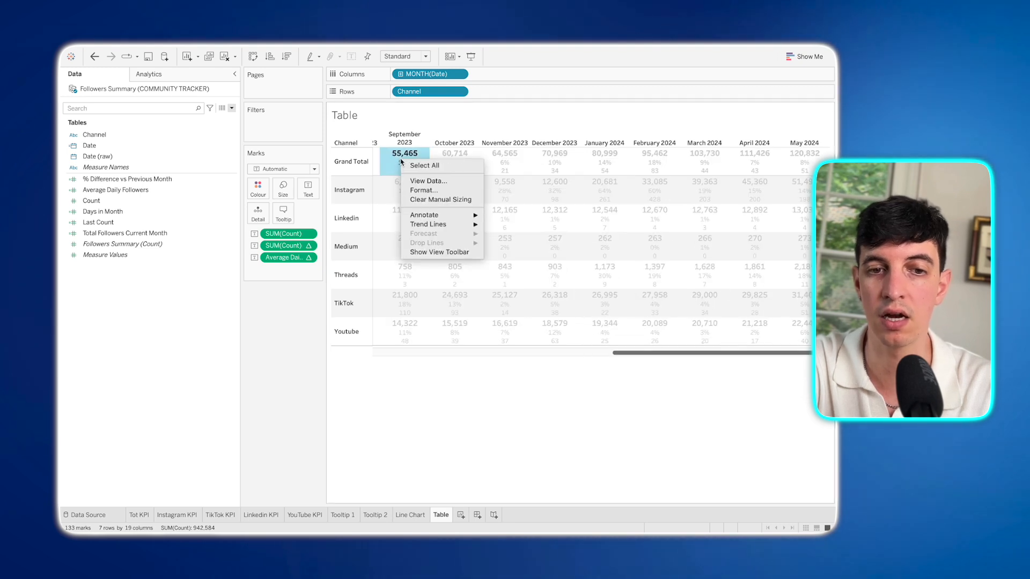
click(423, 190)
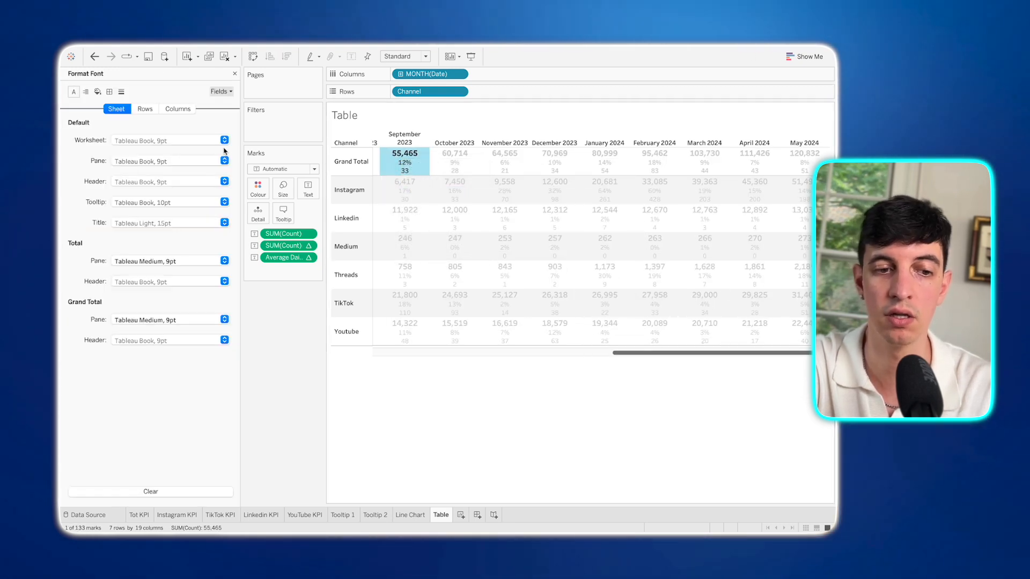
click(224, 320)
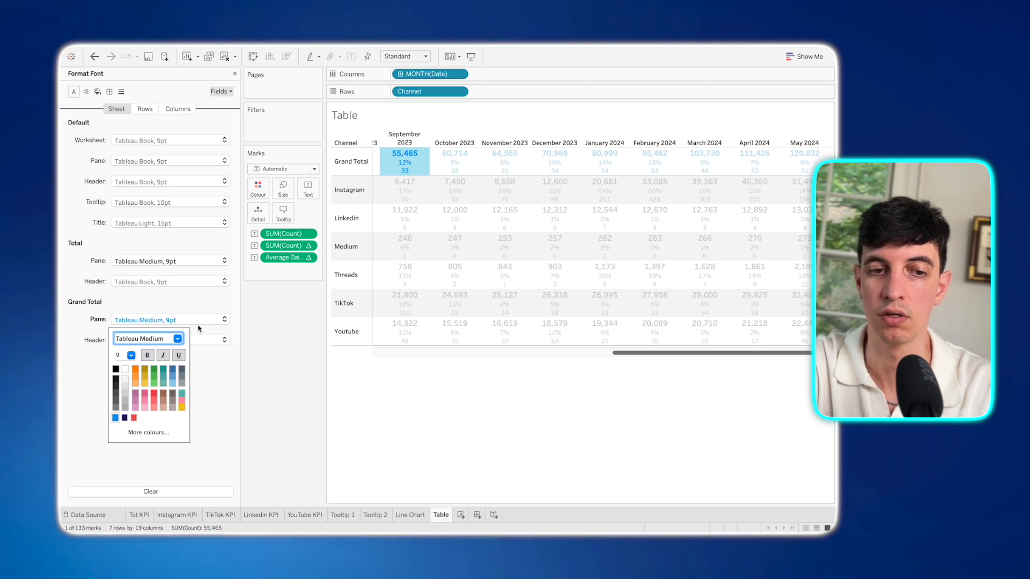
click(203, 340)
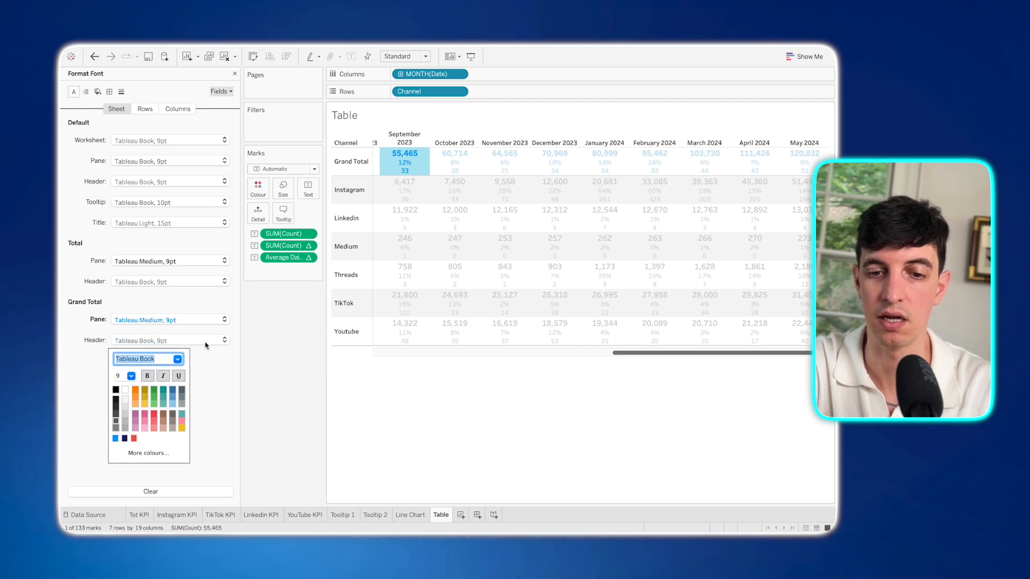
click(116, 439)
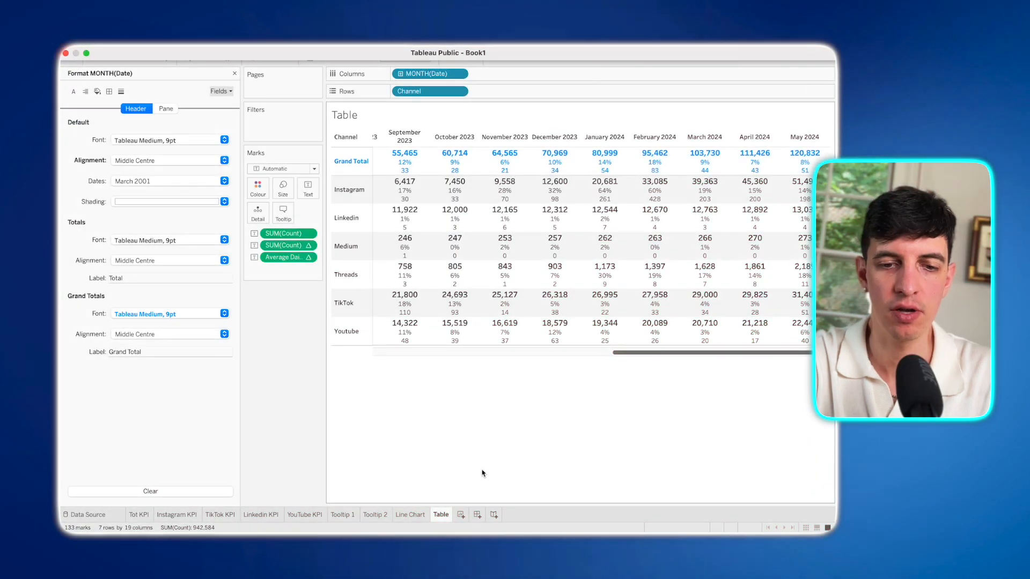
- Create a dashboard placed before all worksheets and set its minimum and maximum size to 1120 x 1460 px
click(477, 514)
drag(478, 515, 134, 513)
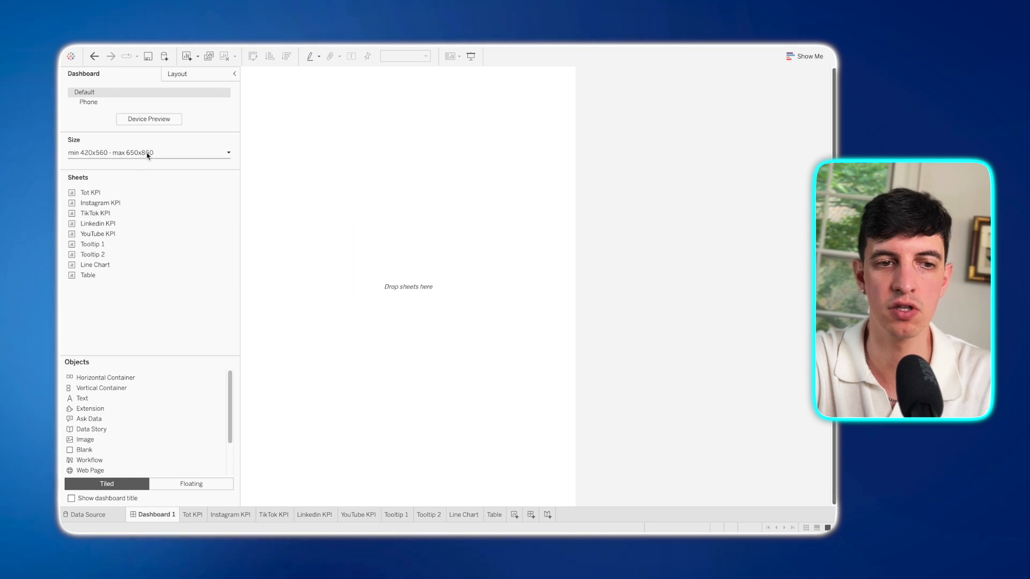
click(148, 154)
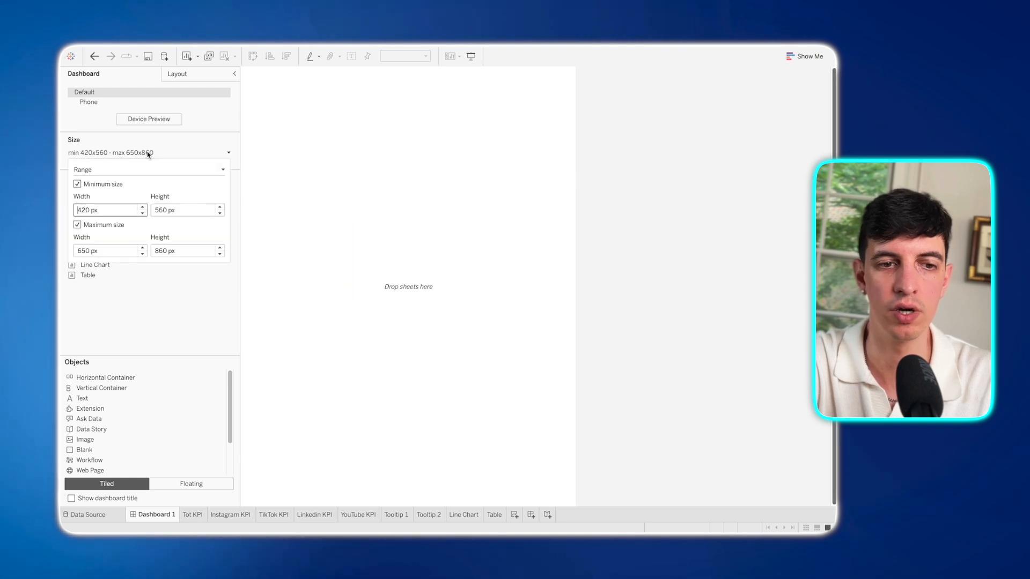
click(143, 207)
click(143, 207)
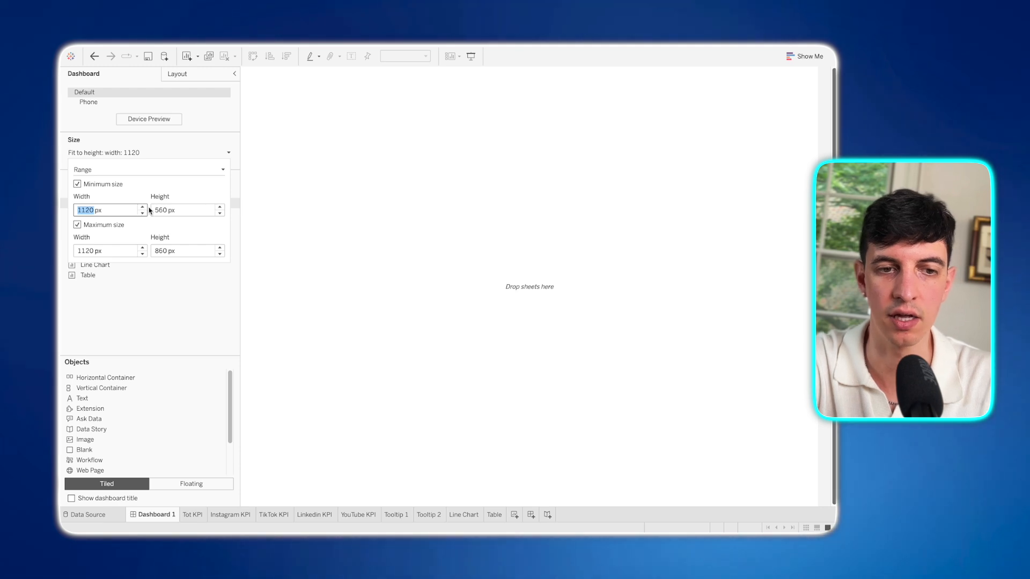
click(220, 207)
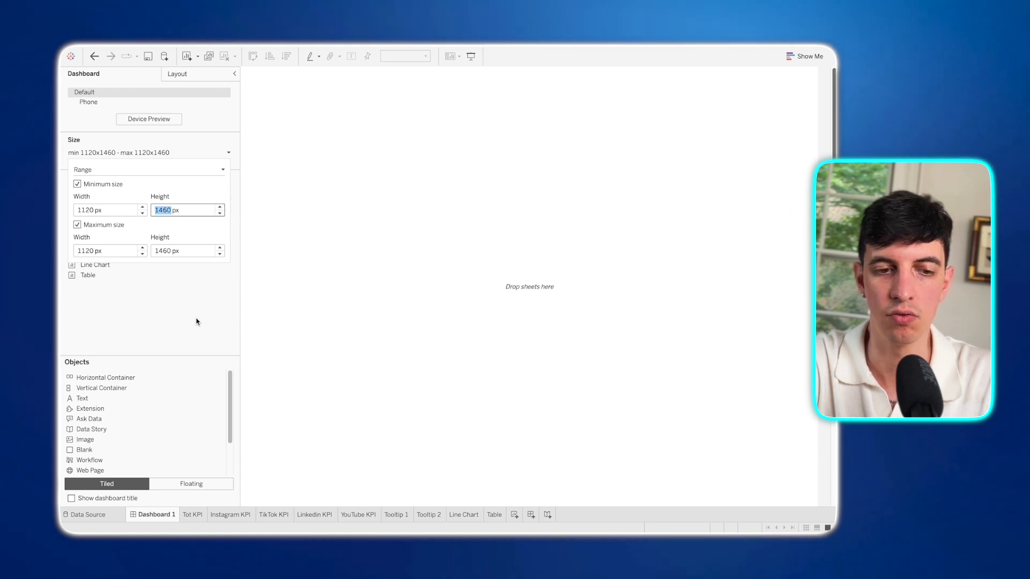
key(Return)
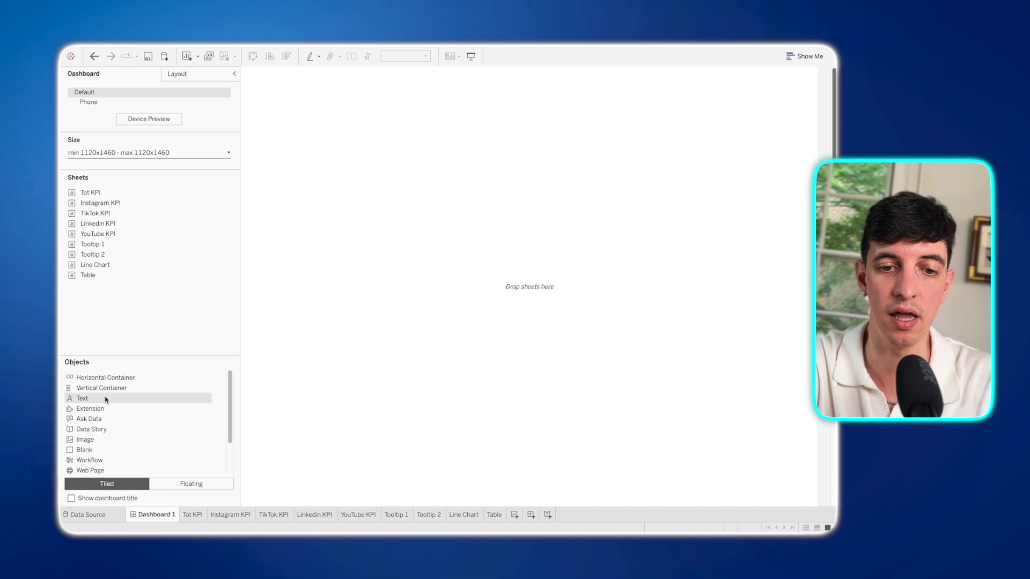
- Add the text "Lore So What Followers Summary" as a centred dashboard title in bold 26 pt Arial Rounded MT
drag(159, 349, 320, 147)
drag(97, 400, 448, 313)
text(Lore So What Followers Summary)
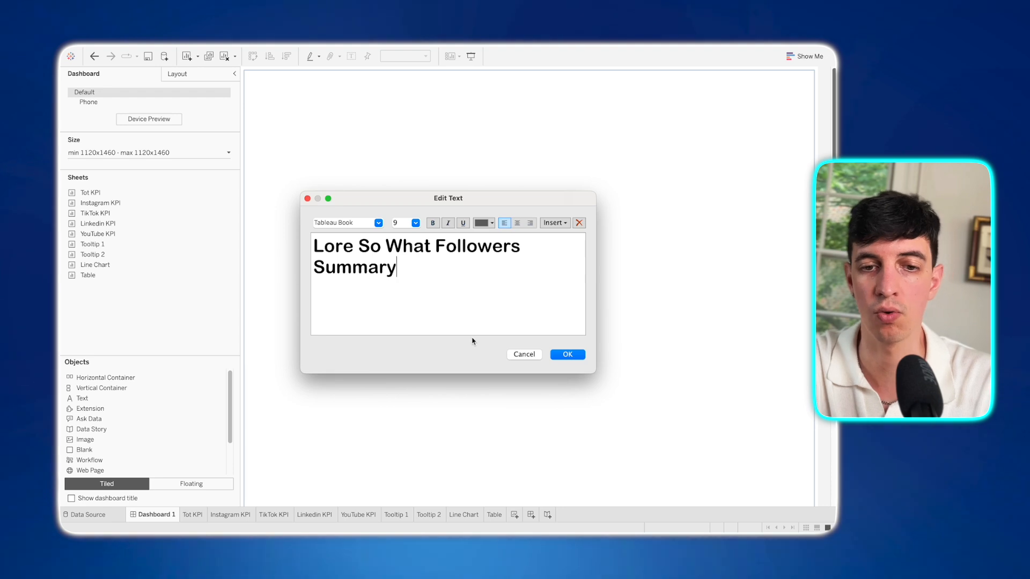
click(517, 224)
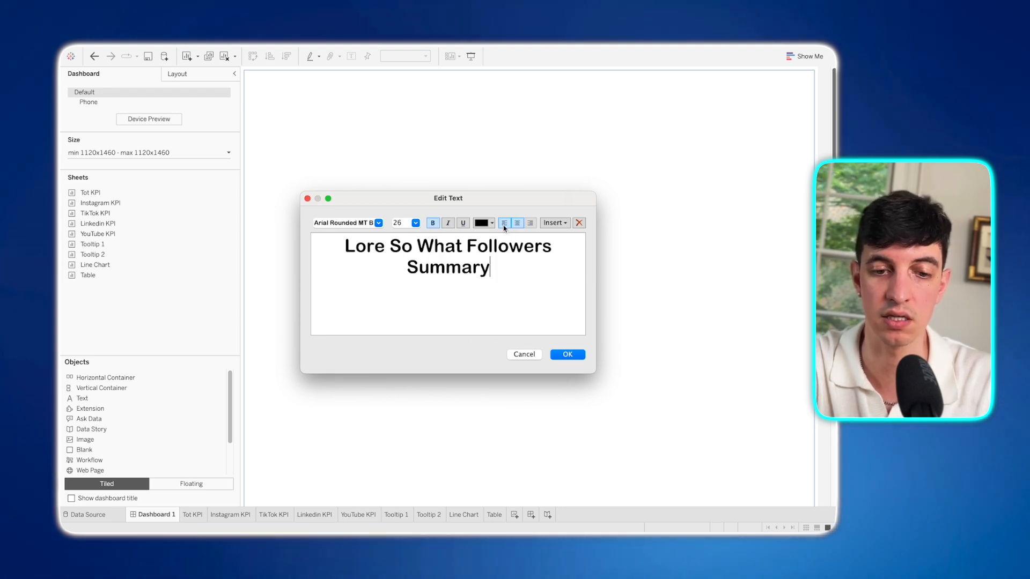
click(567, 355)
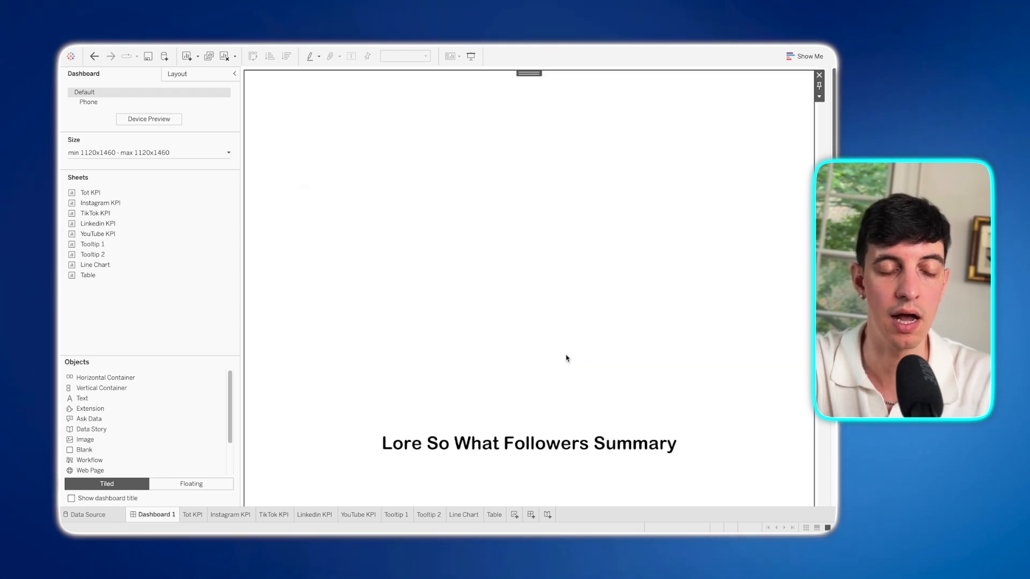
- Insert the image YT Channel Cover (11).png beside the title, before the text, with the image fitted and centred
drag(204, 439, 264, 396)
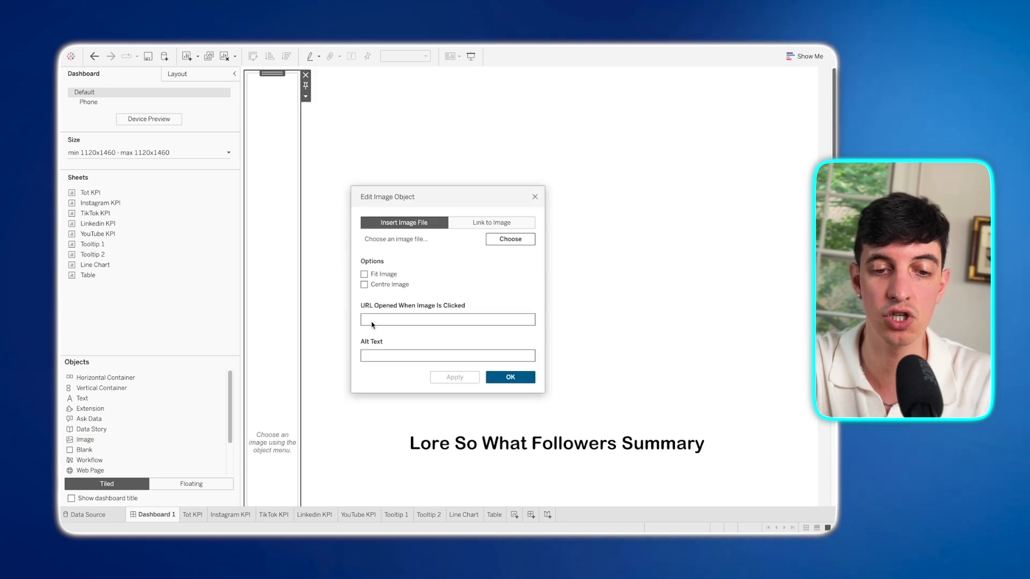
click(510, 239)
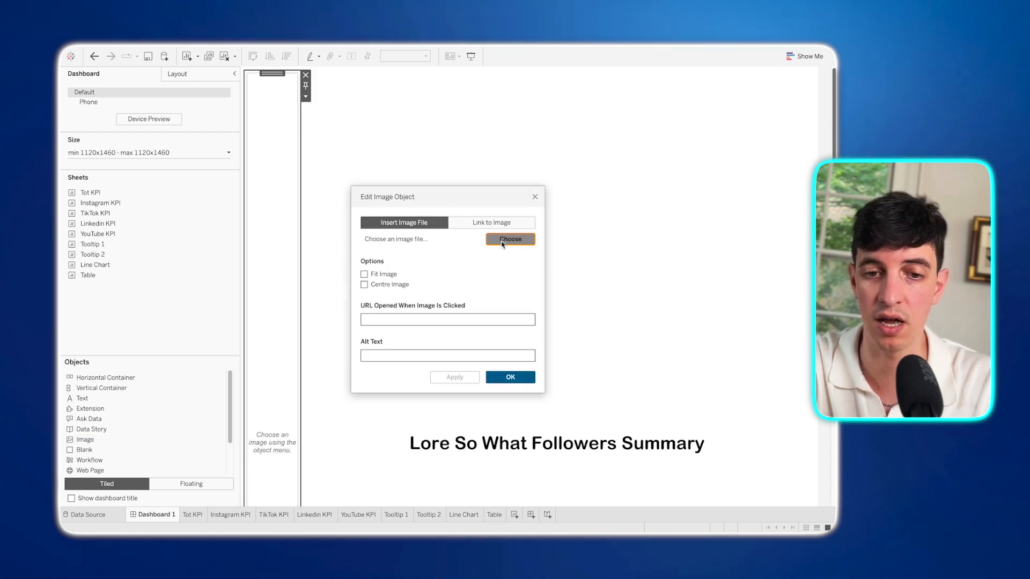
double_click(524, 365)
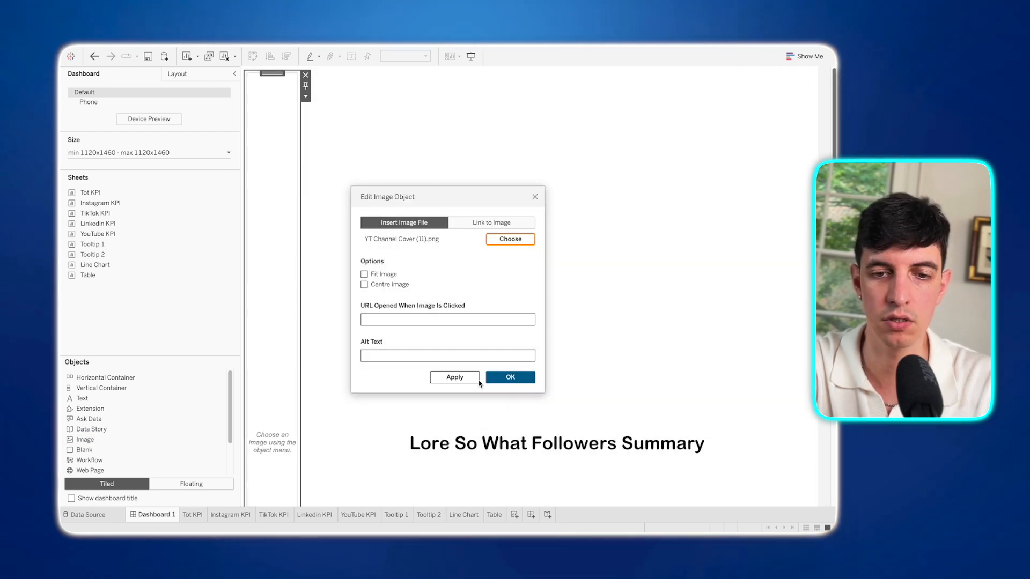
click(364, 285)
click(462, 379)
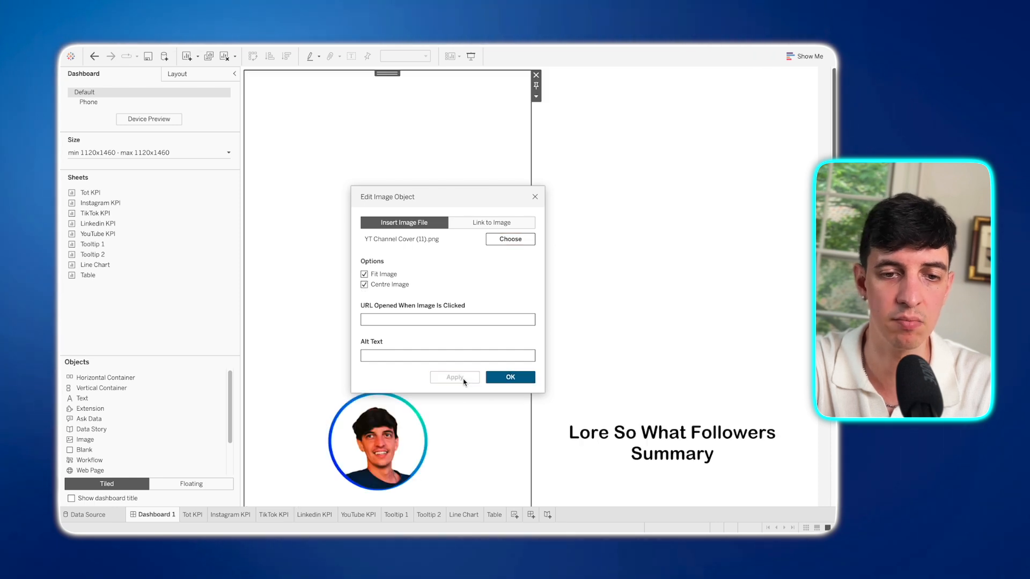
click(514, 382)
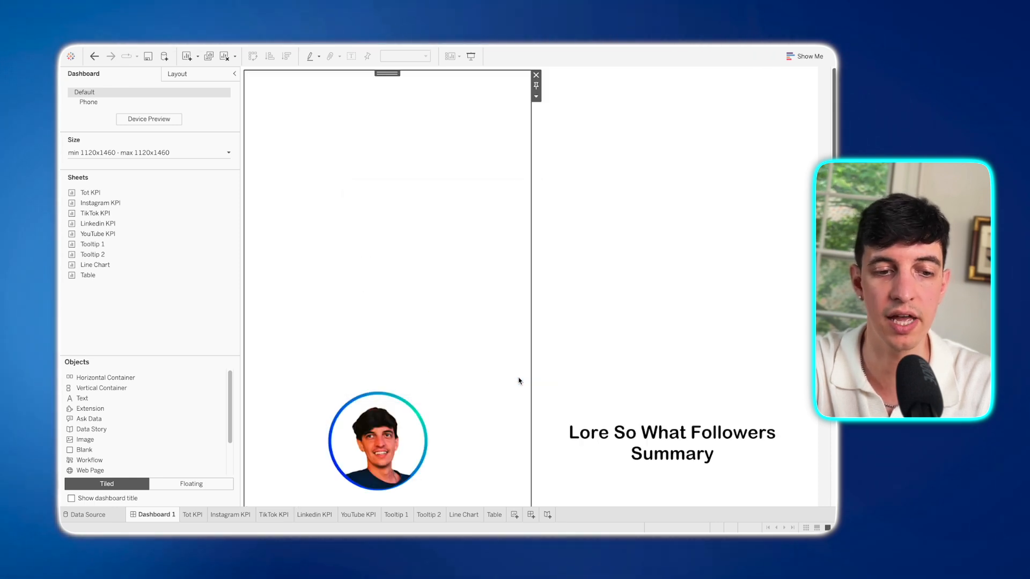
- Add a blank object to the header and place it after the title text
drag(127, 450, 519, 419)
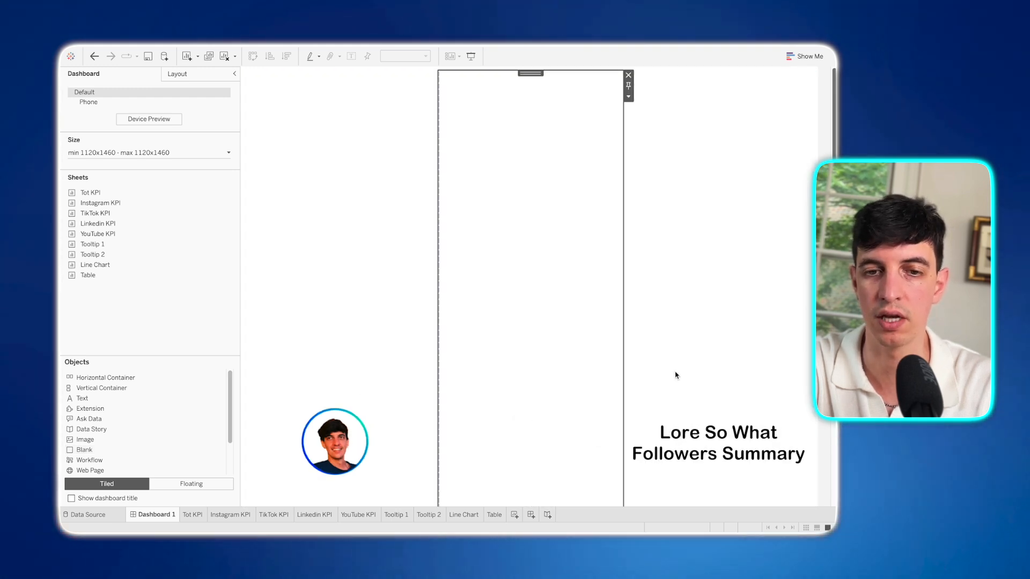
drag(537, 74, 784, 117)
scroll(528, 287, down, 6)
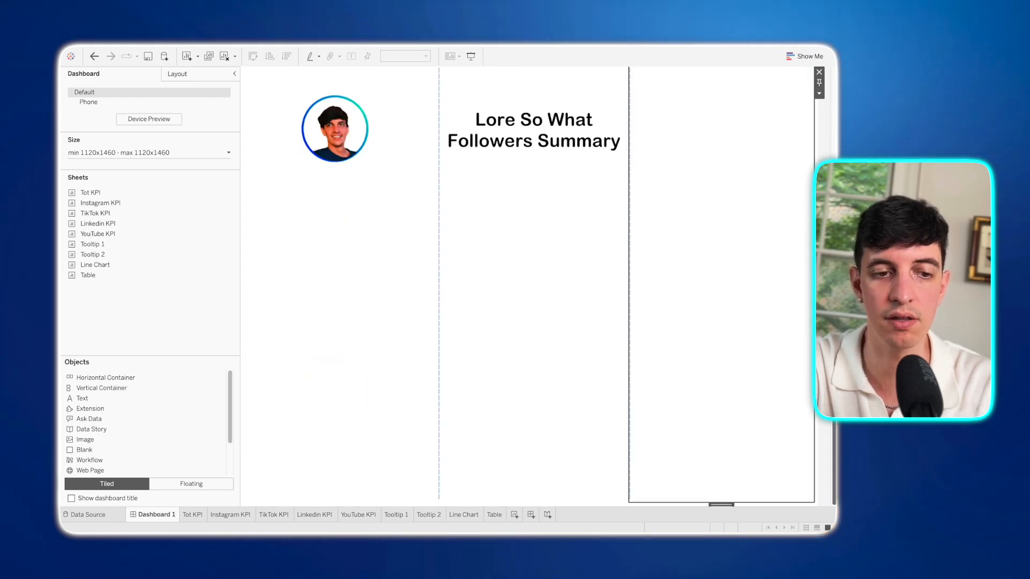
- Add a horizontal container below the header and fill it with the Tot, Instagram, YouTube, TikTok and Linkedin KPI sheets in that order
drag(104, 378, 397, 497)
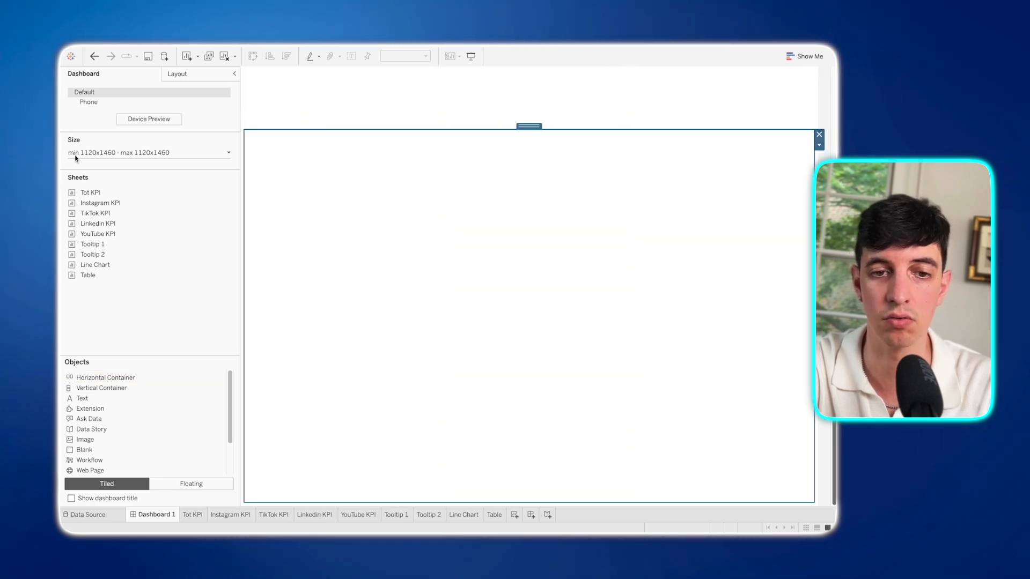
drag(91, 193, 665, 284)
drag(122, 212, 722, 305)
drag(98, 234, 622, 298)
drag(97, 223, 747, 312)
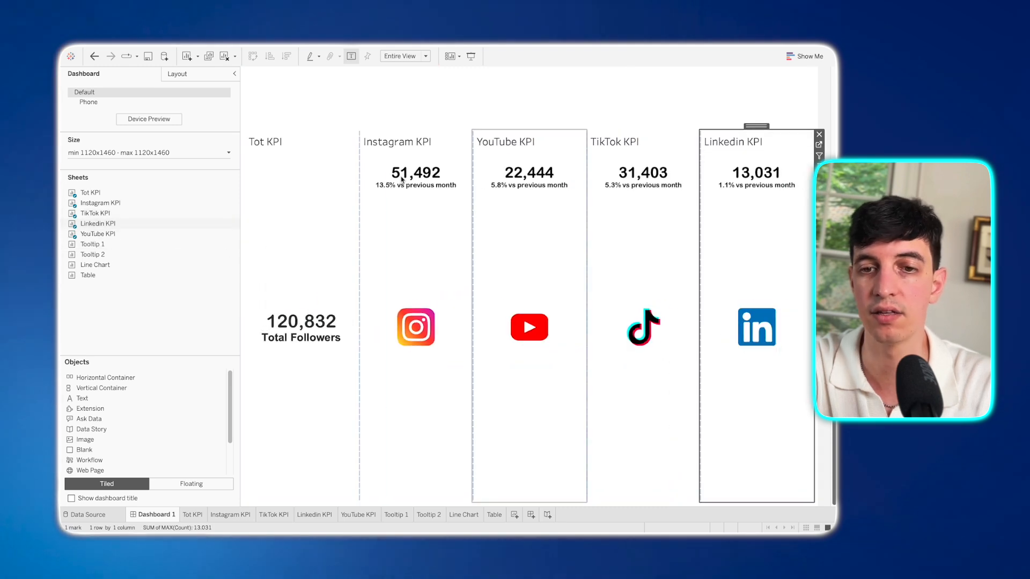
- Hide the titles of all five KPI sheets on the dashboard
right_click(268, 141)
click(294, 165)
right_click(384, 141)
click(408, 166)
right_click(500, 141)
click(524, 165)
right_click(621, 142)
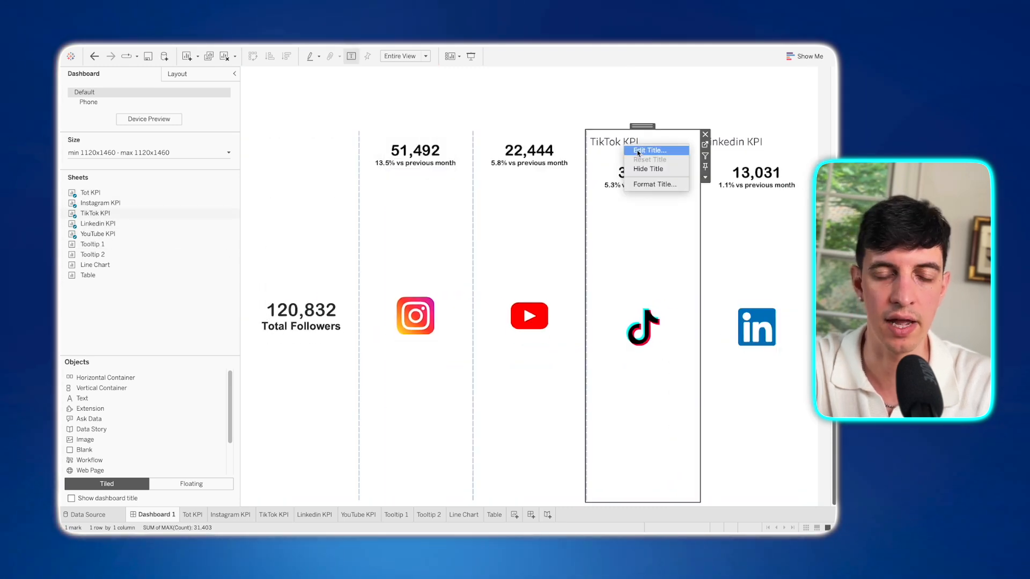
click(646, 166)
right_click(724, 145)
click(749, 169)
- Place the Line Chart sheet below the KPI row and hide its title
drag(95, 265, 492, 500)
right_click(273, 332)
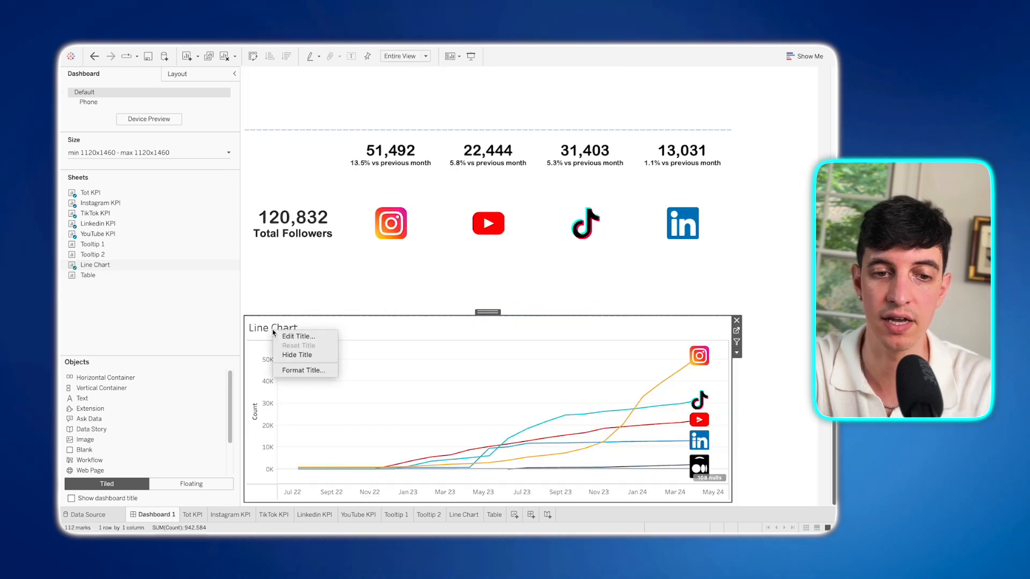
click(297, 355)
- Add a text object above the line chart, reusing the title's formatting, with the wording "Followers Change Over Time"
drag(137, 397, 284, 339)
key(super+v)
drag(405, 275, 324, 250)
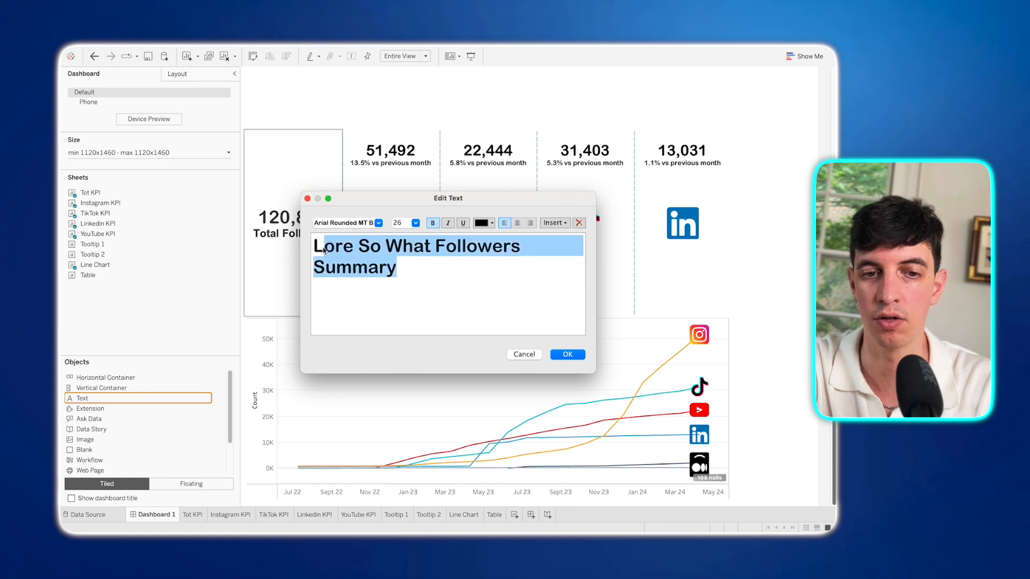
key(BackSpace)
key(BackSpace)
text(Followers Cah)
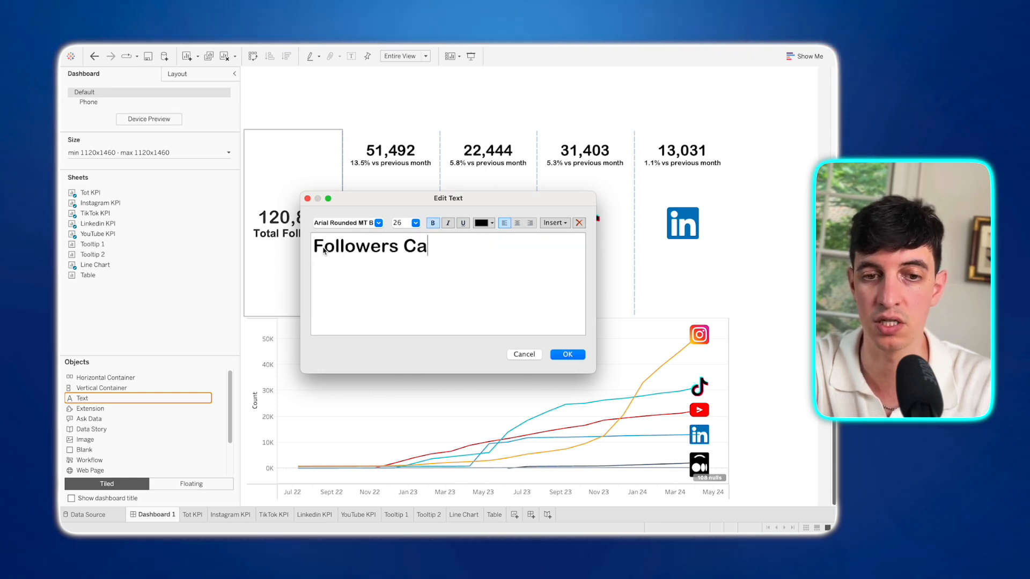
key(BackSpace)
key(BackSpace)
text(hange Ov)
- Set the "Followers Change Over Time" heading to font size 18, apply it and shrink the heading's height above the line chart
click(415, 222)
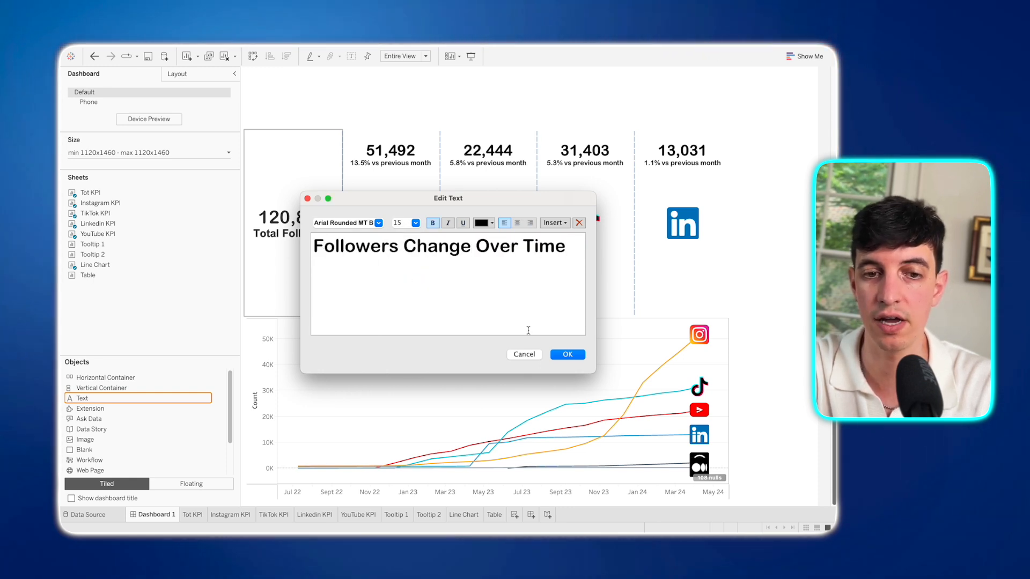
triple_click(350, 247)
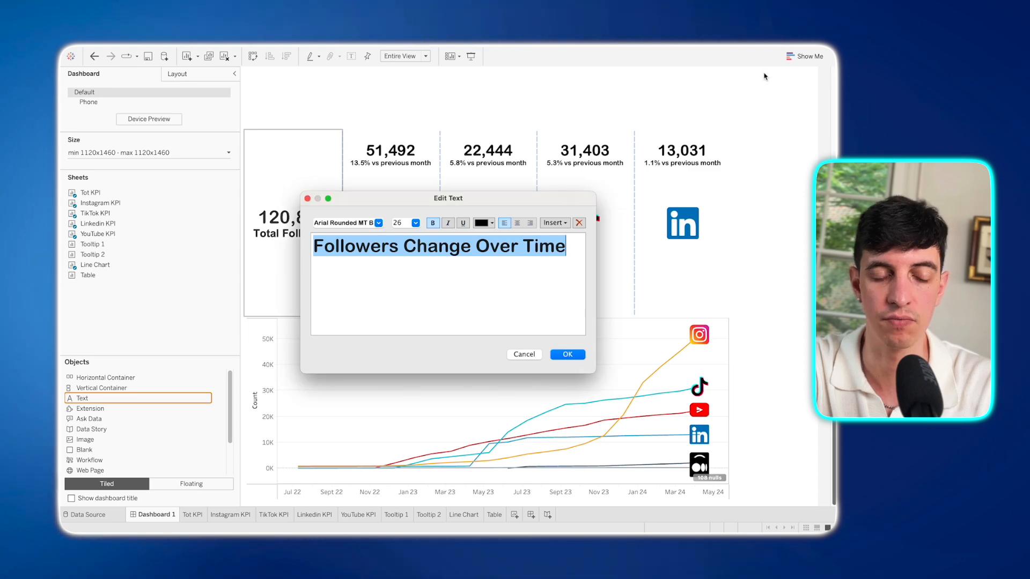
click(415, 222)
click(408, 297)
click(568, 355)
drag(497, 377, 498, 293)
- Place the Table sheet below the line chart on the dashboard and hide its title
drag(88, 275, 400, 482)
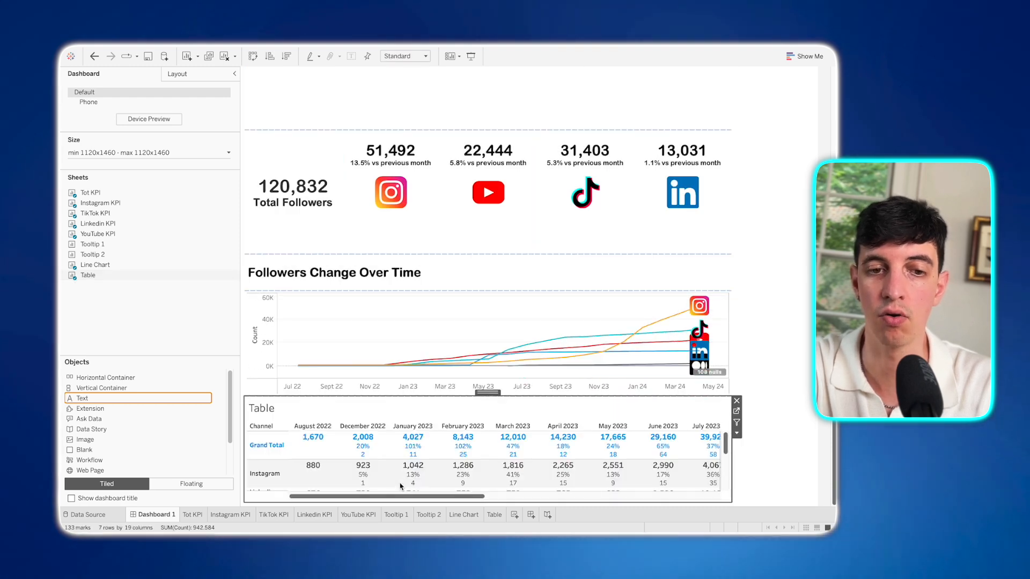
drag(273, 425, 274, 424)
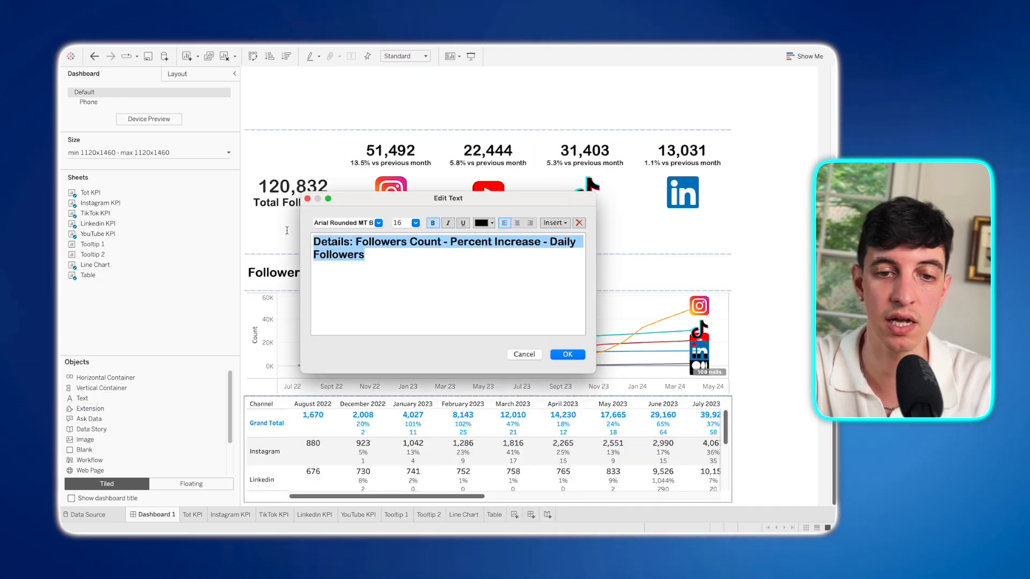
- Set the table heading "Details: Followers Count - Percent Increase - Daily Followers" to font size 18 and apply it
click(414, 224)
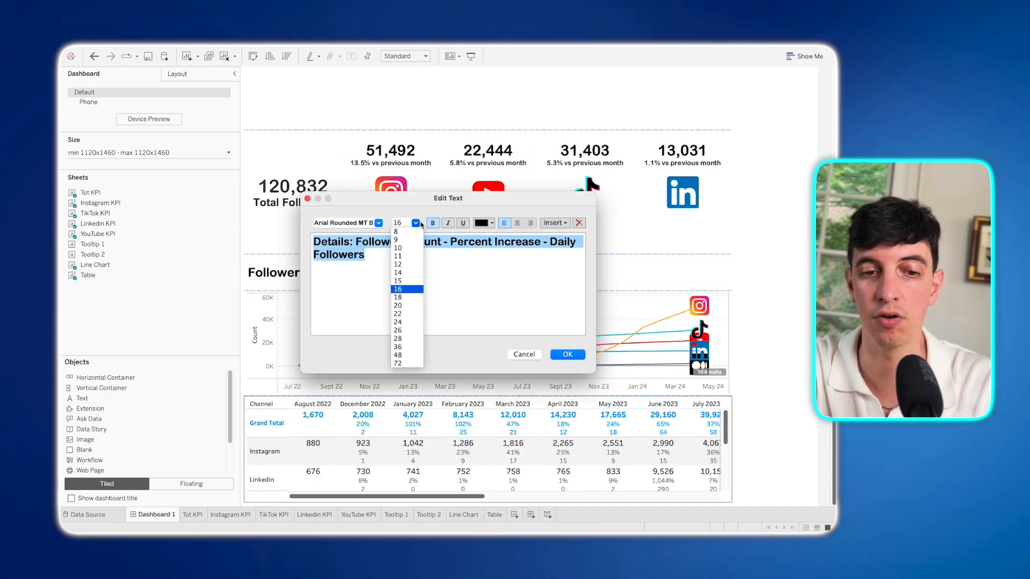
click(411, 297)
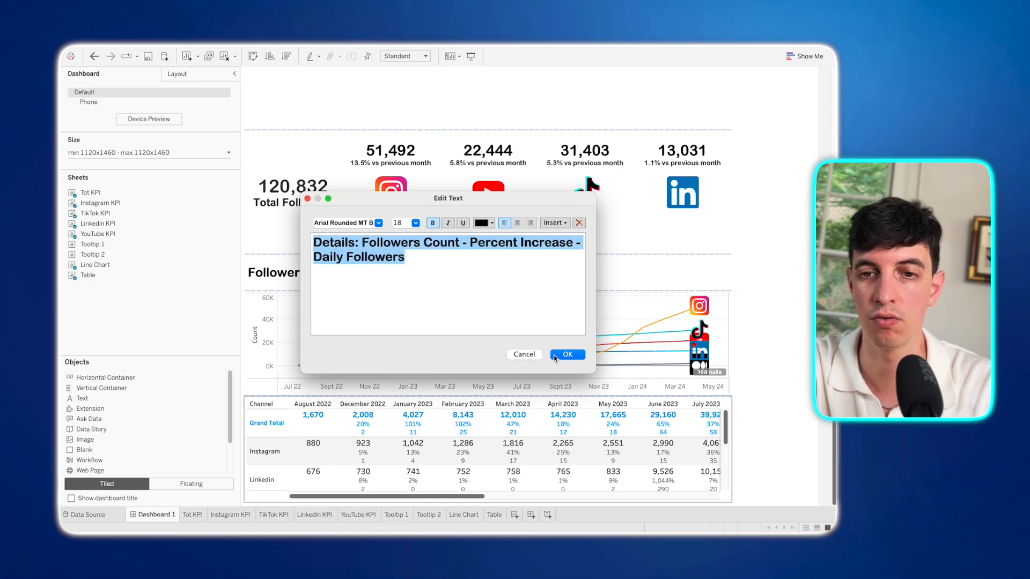
click(567, 354)
- Remove the channel color and shape legends from the dashboard so the sheets take up the full width
scroll(512, 426, up, 6)
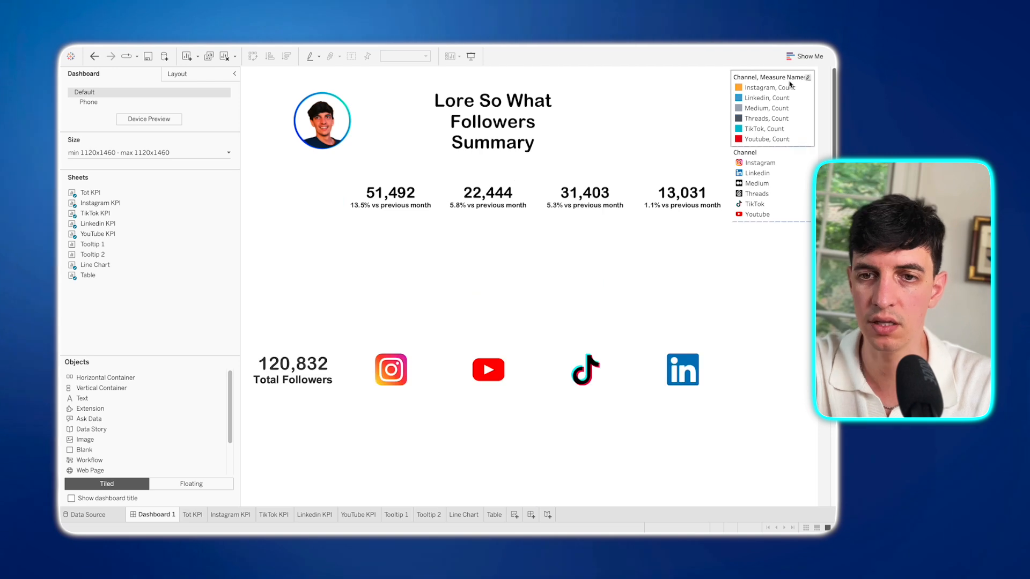
click(819, 76)
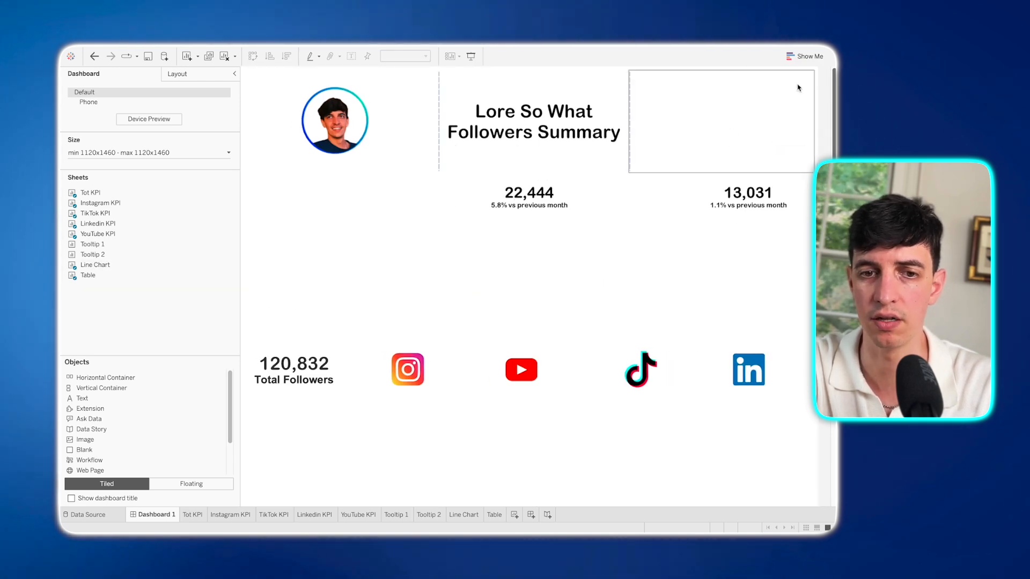
scroll(590, 248, down, 10)
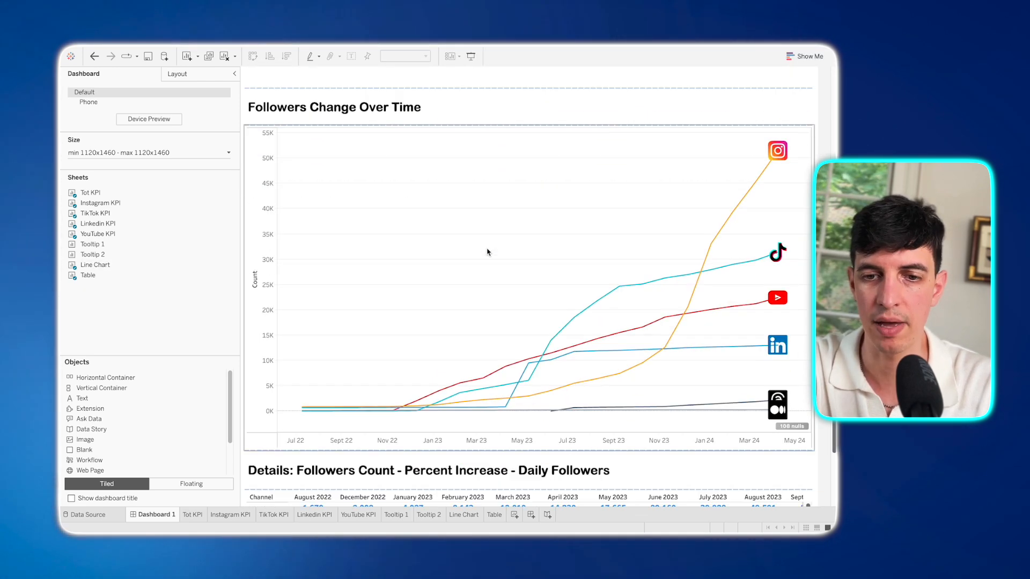
scroll(522, 111, up, 10)
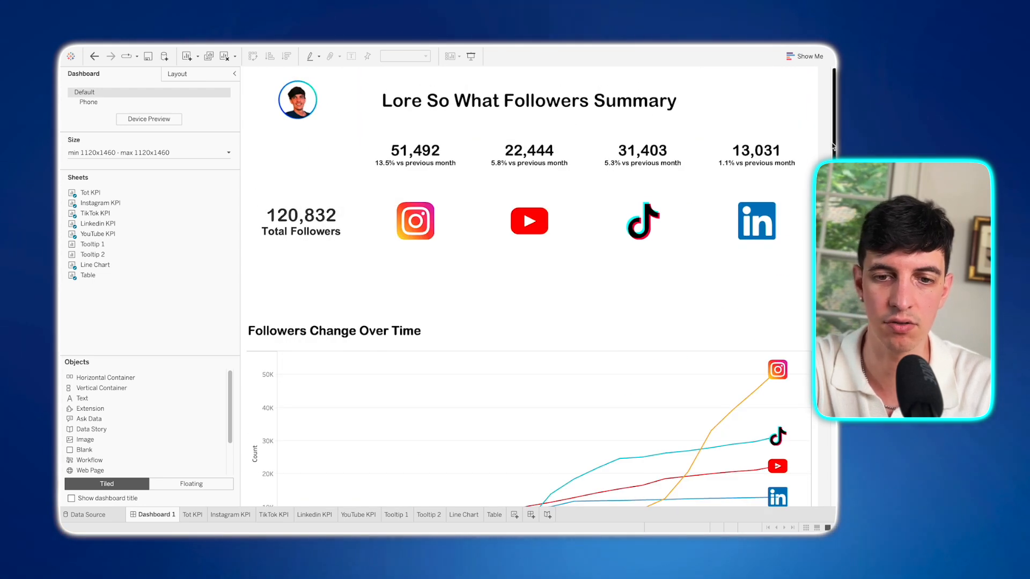
scroll(613, 291, down, 6)
scroll(614, 284, up, 6)
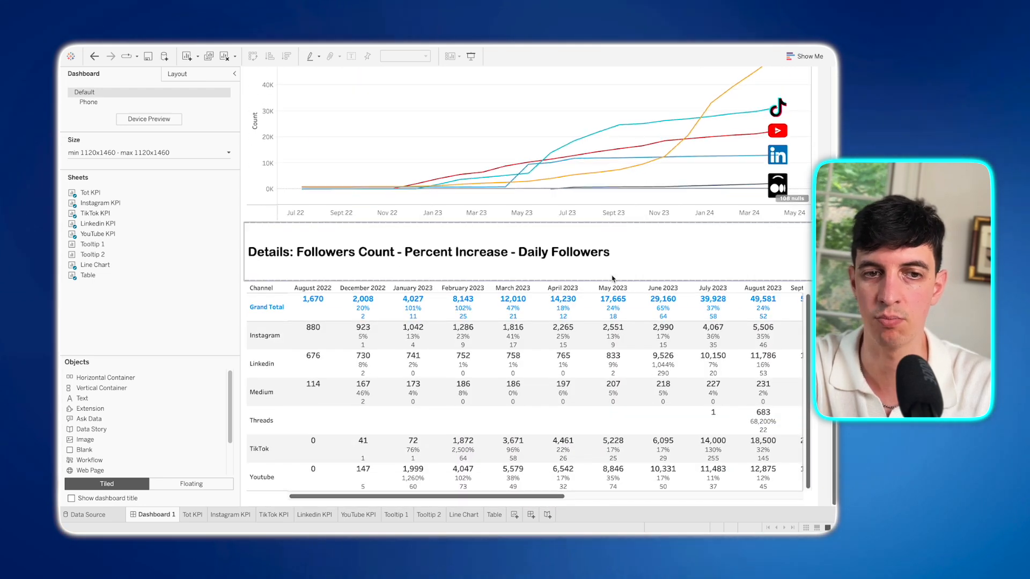
- Format the dashboard with a light grey default shading
click(244, 42)
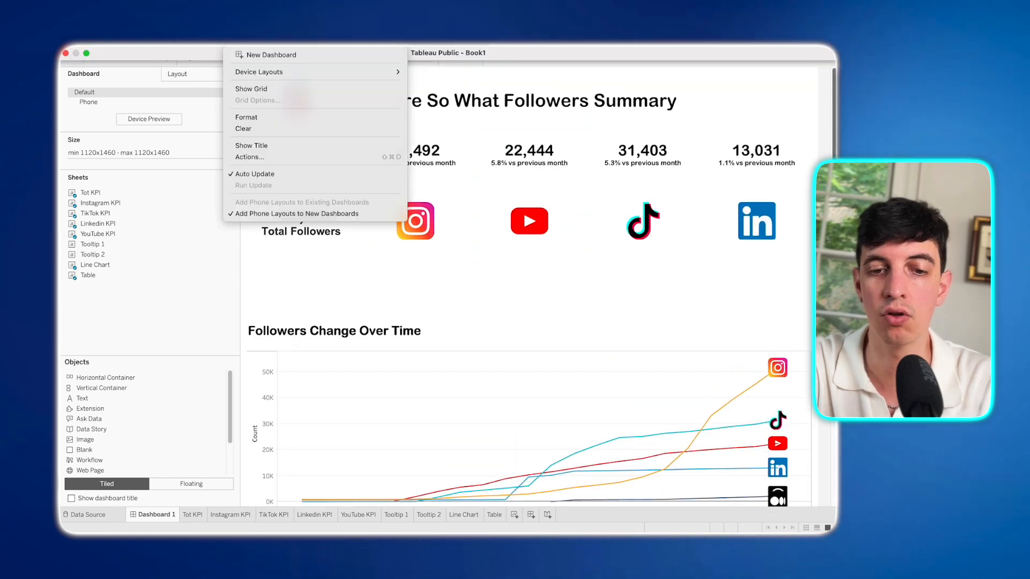
click(247, 117)
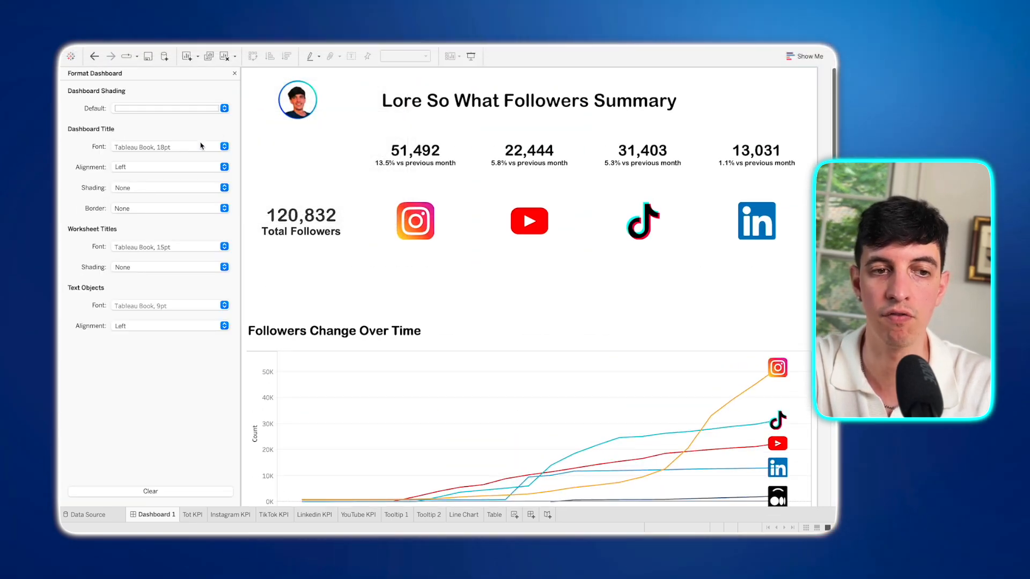
click(141, 109)
click(126, 153)
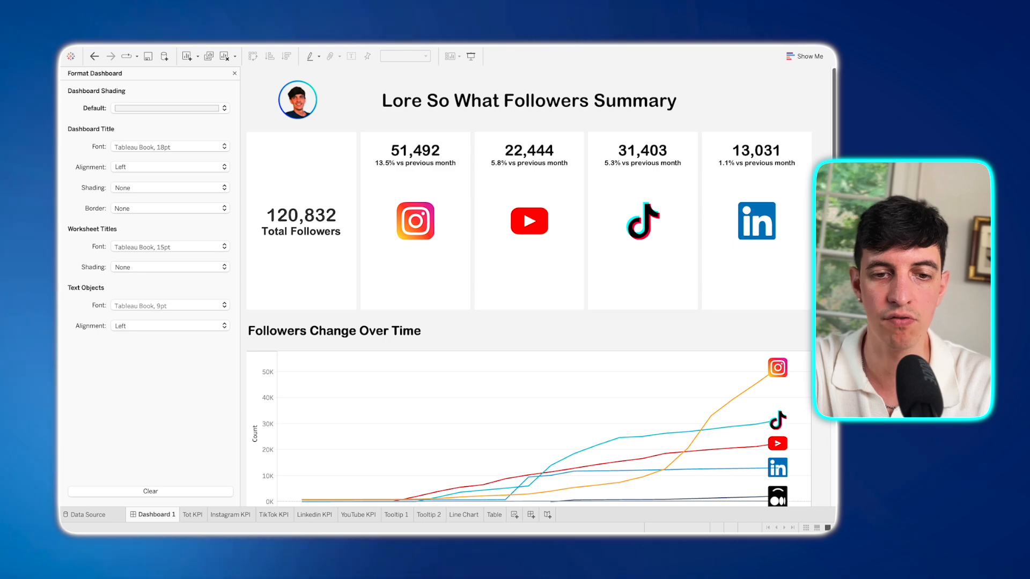
- Set the outer padding of the Total Followers KPI to 15 on all sides
click(259, 170)
click(177, 74)
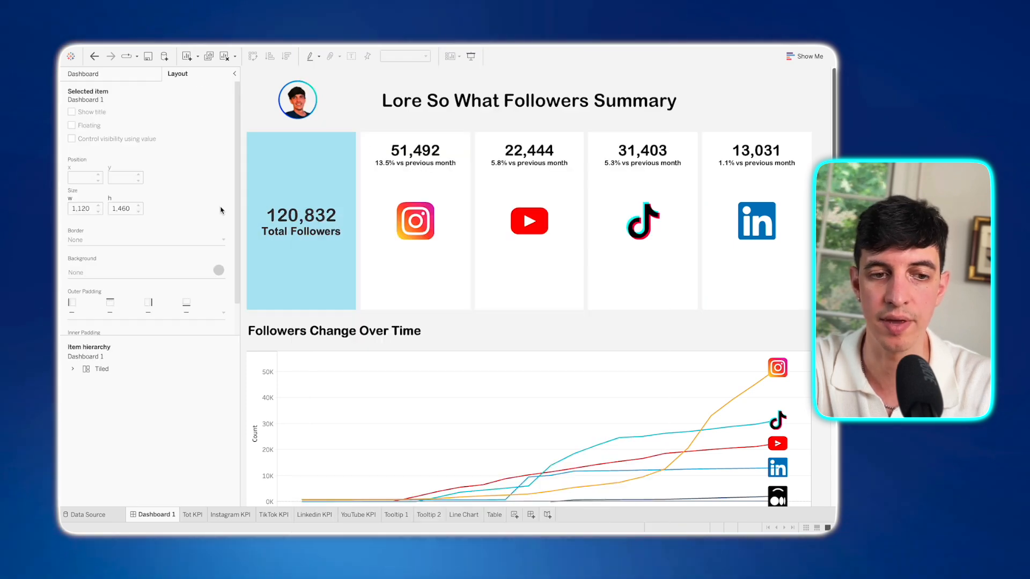
click(124, 313)
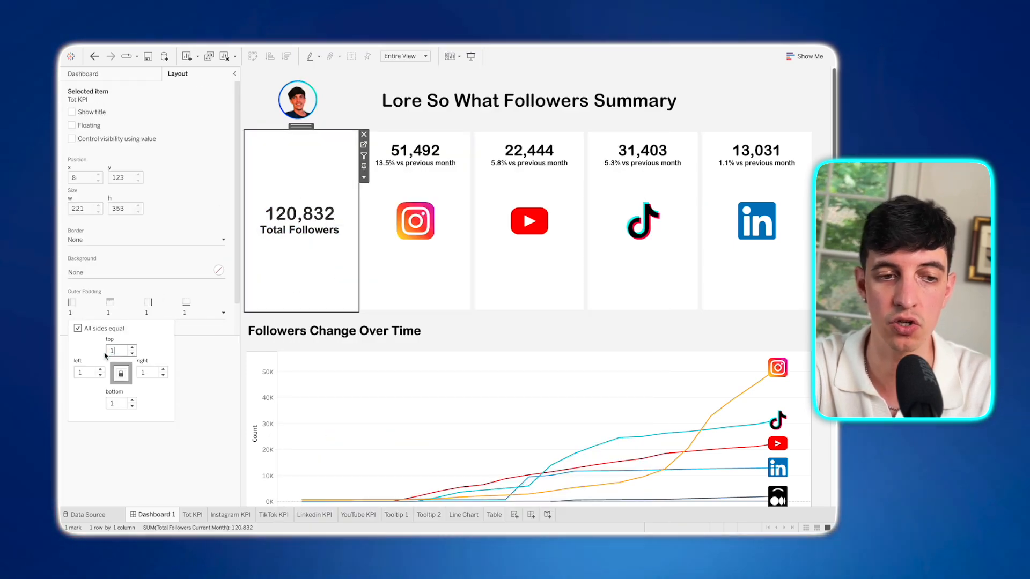
text(5)
key(Return)
- Set the outer padding of the Instagram and YouTube KPIs to 15 on all sides
click(404, 283)
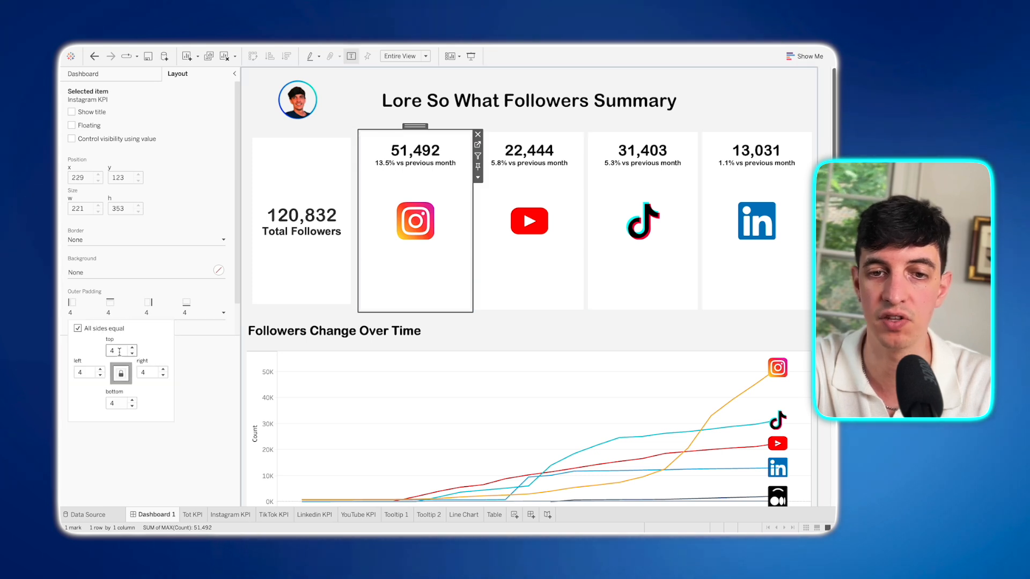
click(528, 268)
click(123, 313)
text(15)
key(Return)
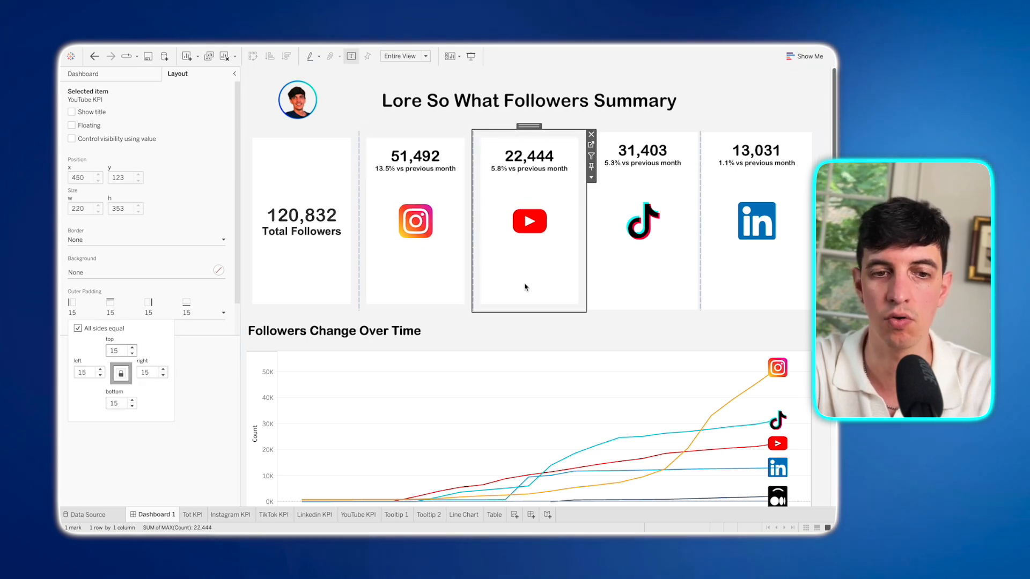
- Set the outer padding of the TikTok and LinkedIn KPIs to 15 on all sides
click(642, 268)
text(15)
key(Return)
click(757, 268)
click(123, 313)
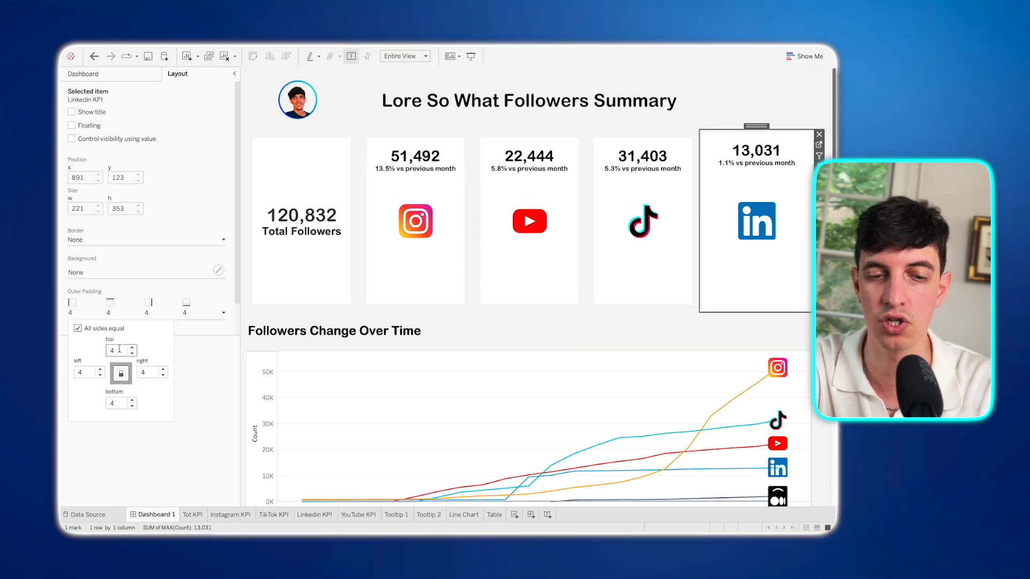
text(15)
key(Return)
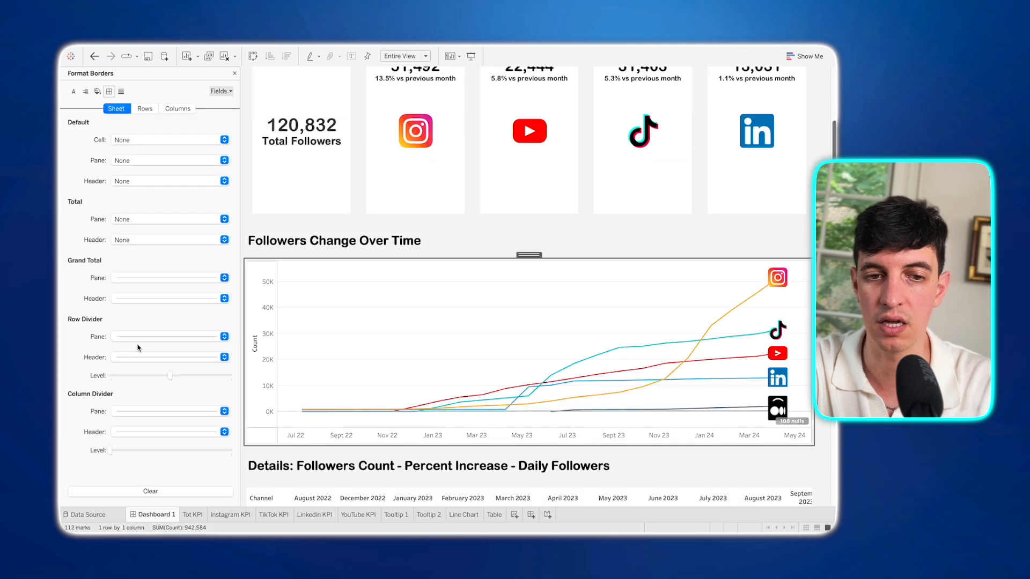
- Set the line chart's row divider pane and header borders to None and title its Count axis "Followers"
click(136, 338)
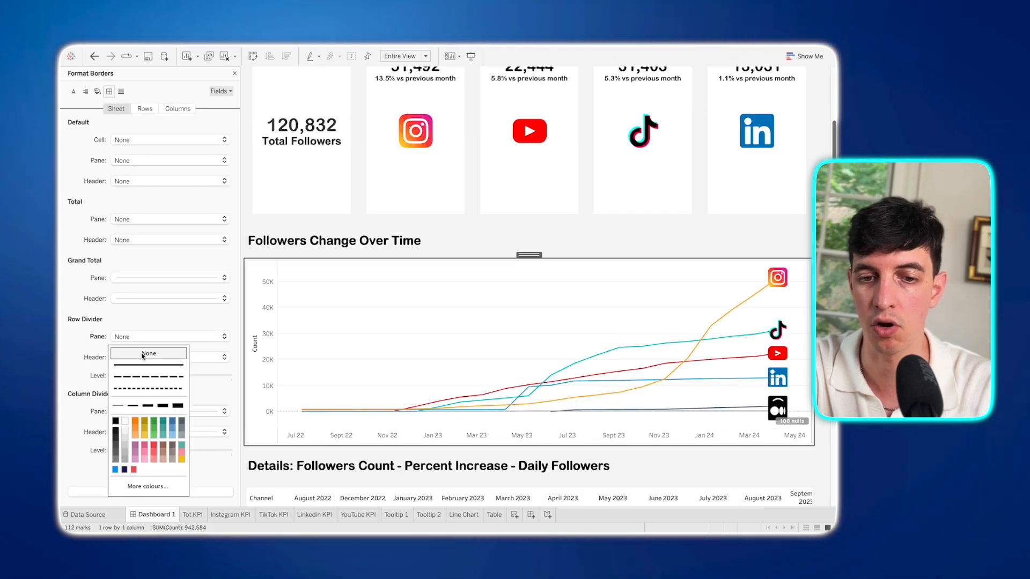
click(204, 360)
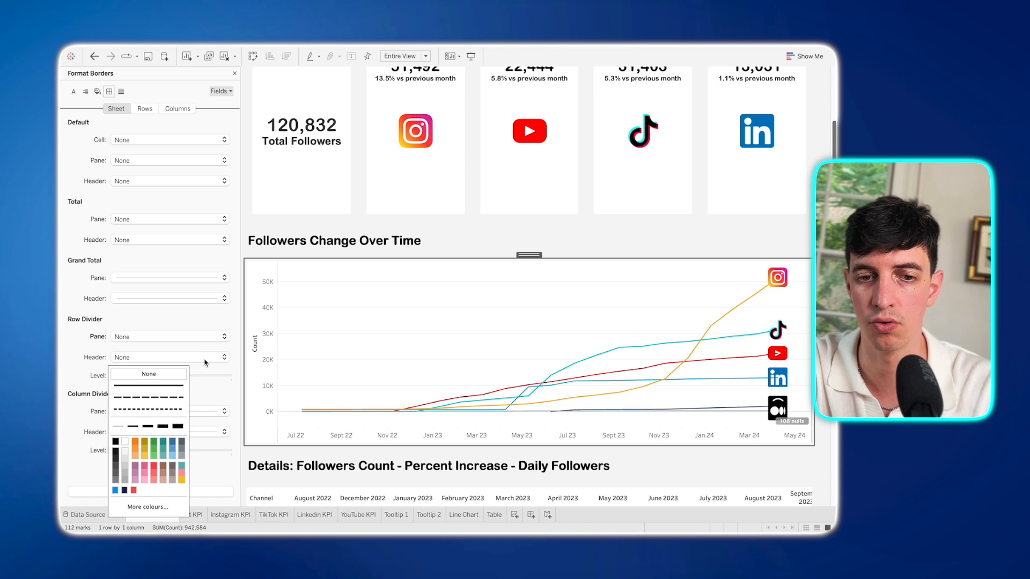
click(102, 474)
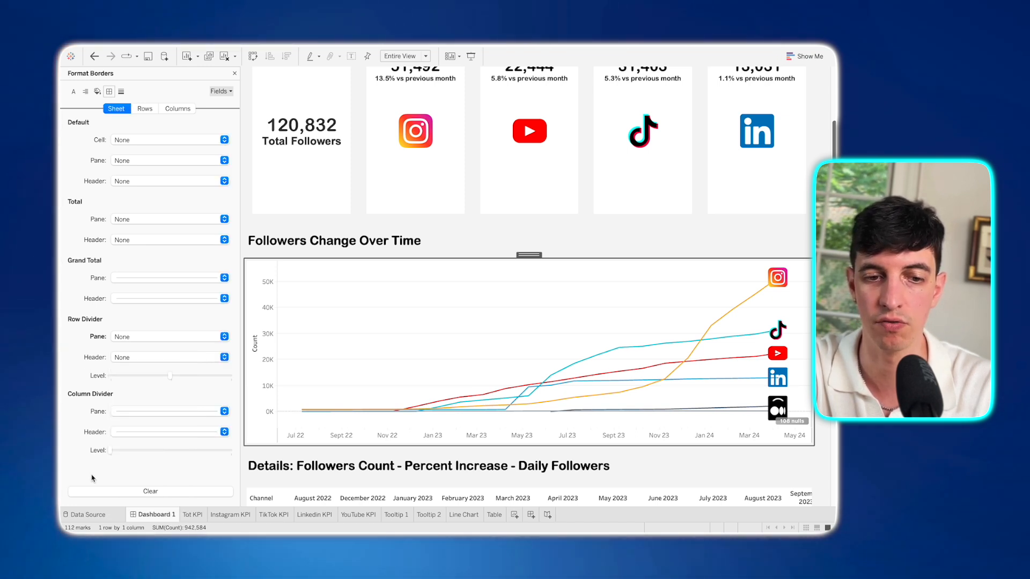
double_click(279, 353)
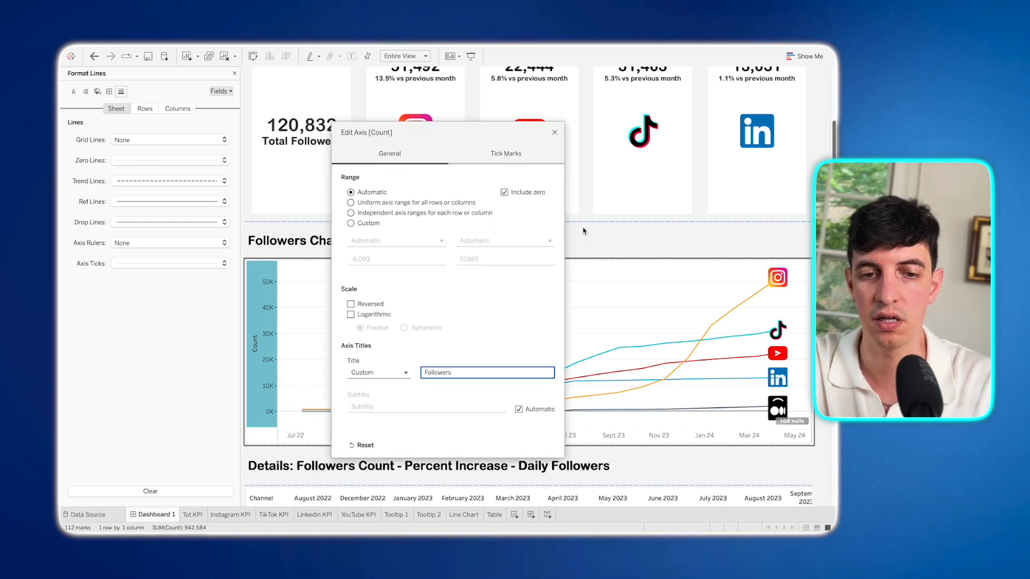
click(554, 133)
- Add a centre-aligned text object reading "Made By Lore So What" in the table area of the dashboard
scroll(470, 271, down, 3)
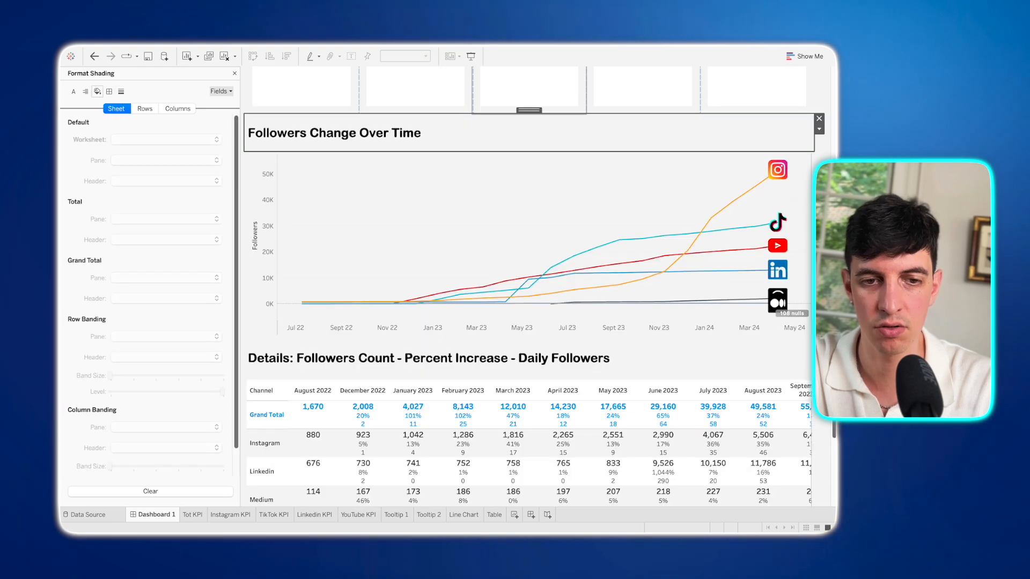
scroll(470, 271, down, 2)
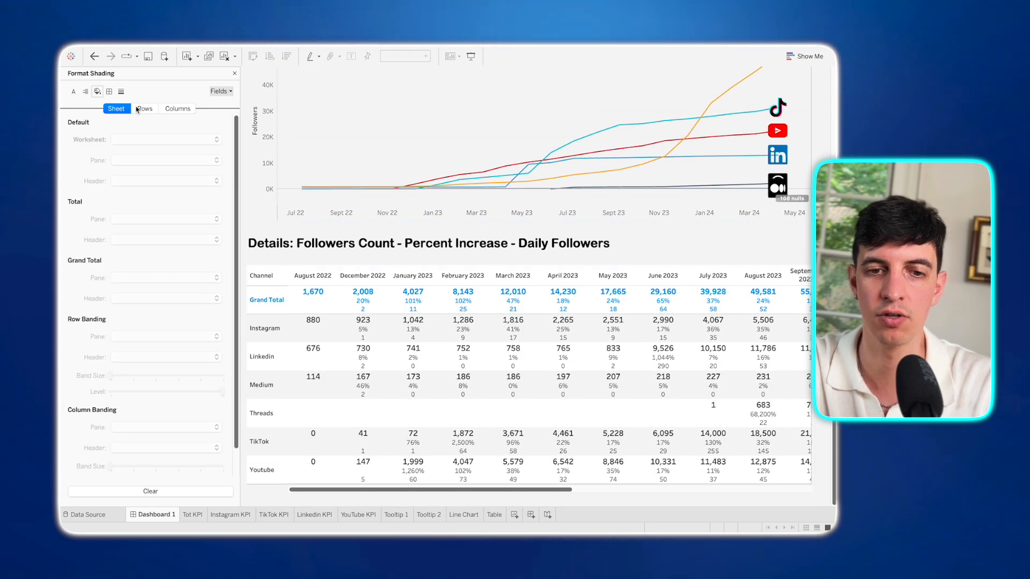
click(234, 73)
click(91, 74)
drag(82, 398, 411, 384)
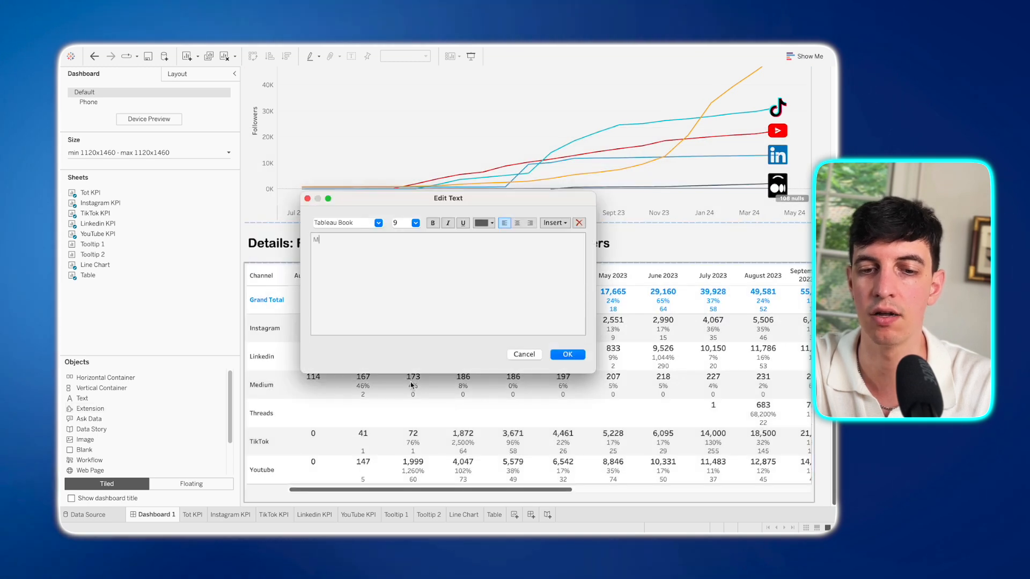
text(Made By Lore So W)
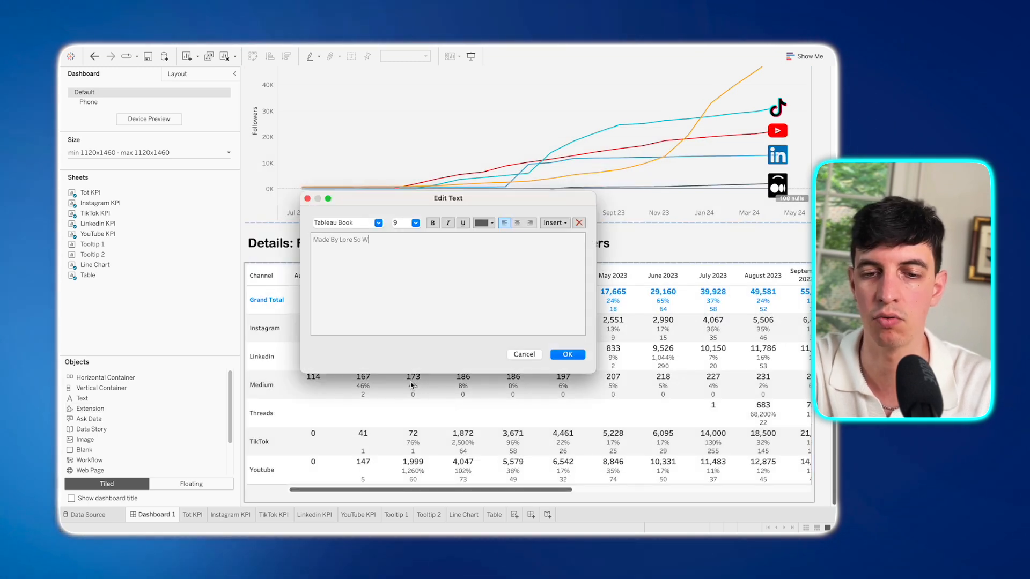
text(hat)
key(super+a)
click(516, 223)
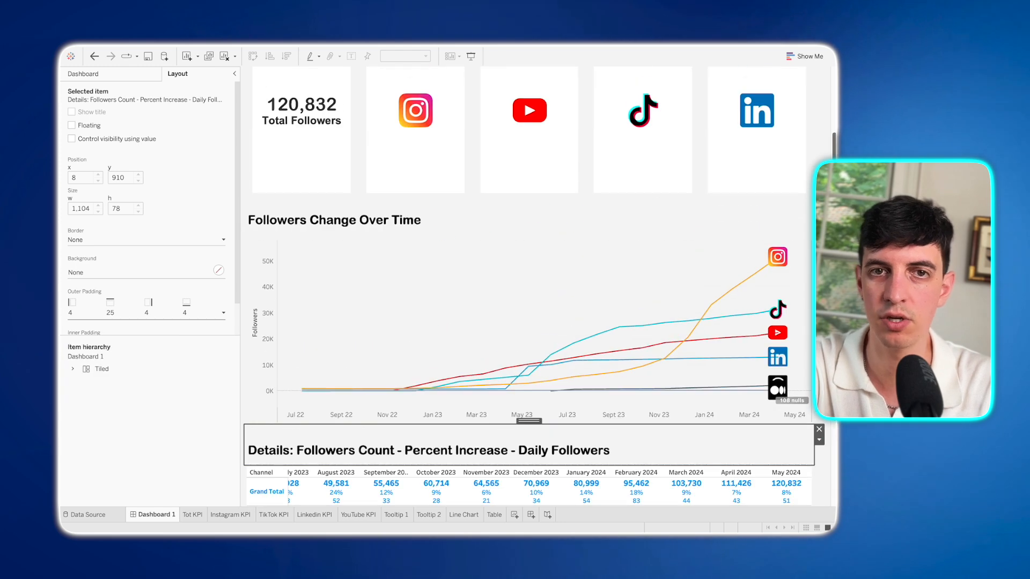
- Set the top outer padding of the "Followers Change Over Time" heading to 25
drag(121, 352, 104, 353)
text(25)
key(Return)
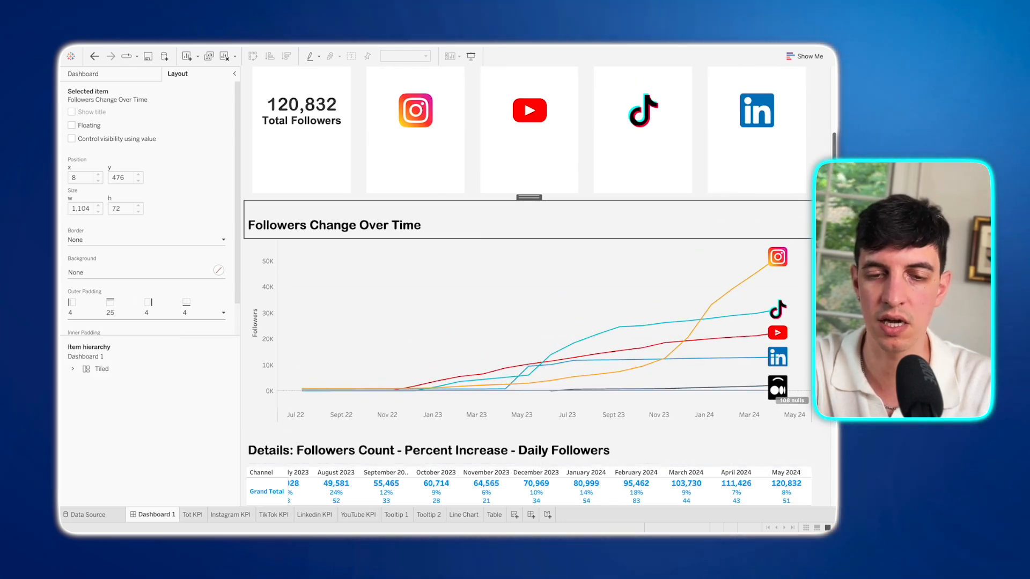